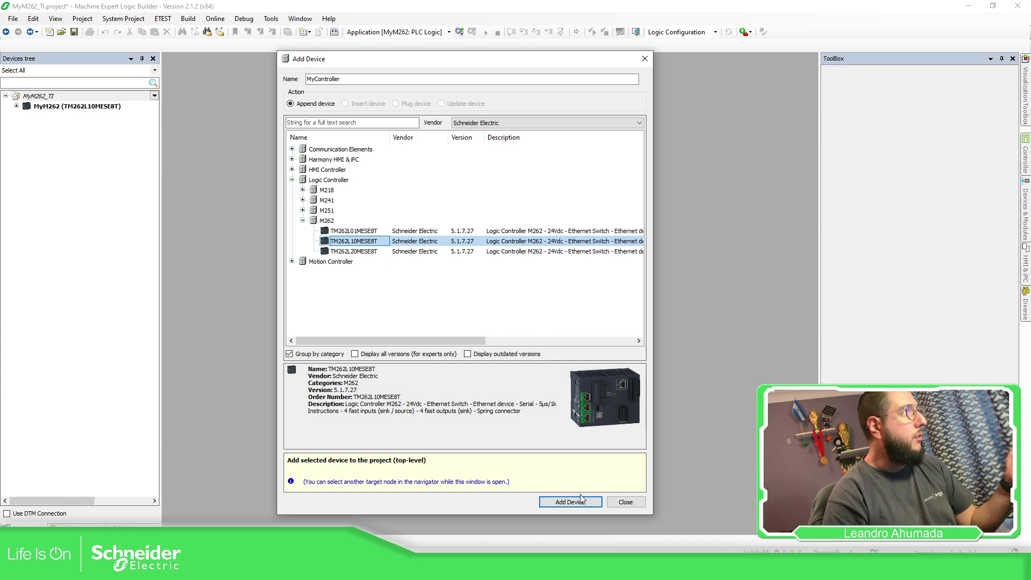
Add the TM262L10MESE8T controller as MyController and select it in the device tree
left_click(572, 504)
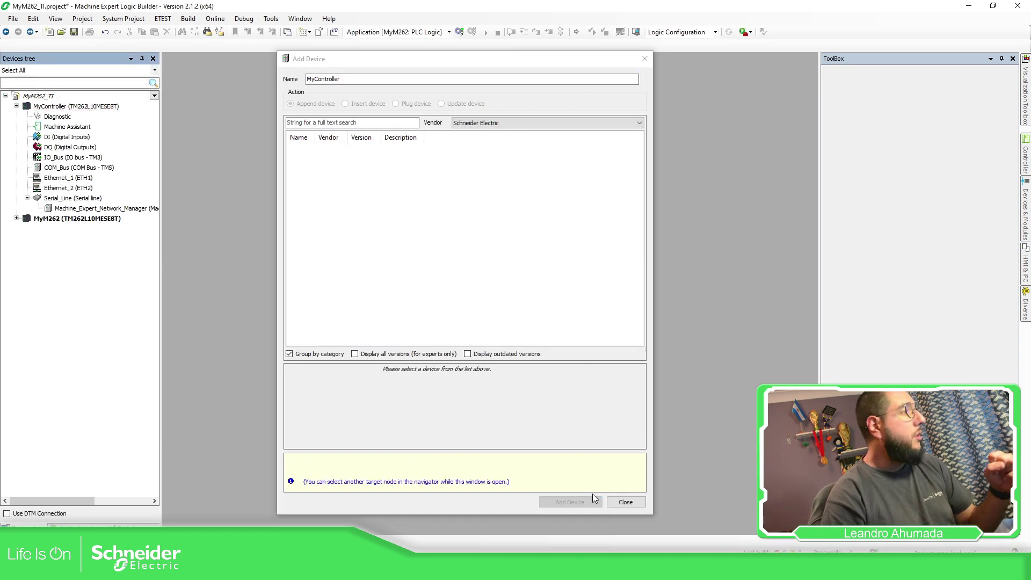
left_click(626, 503)
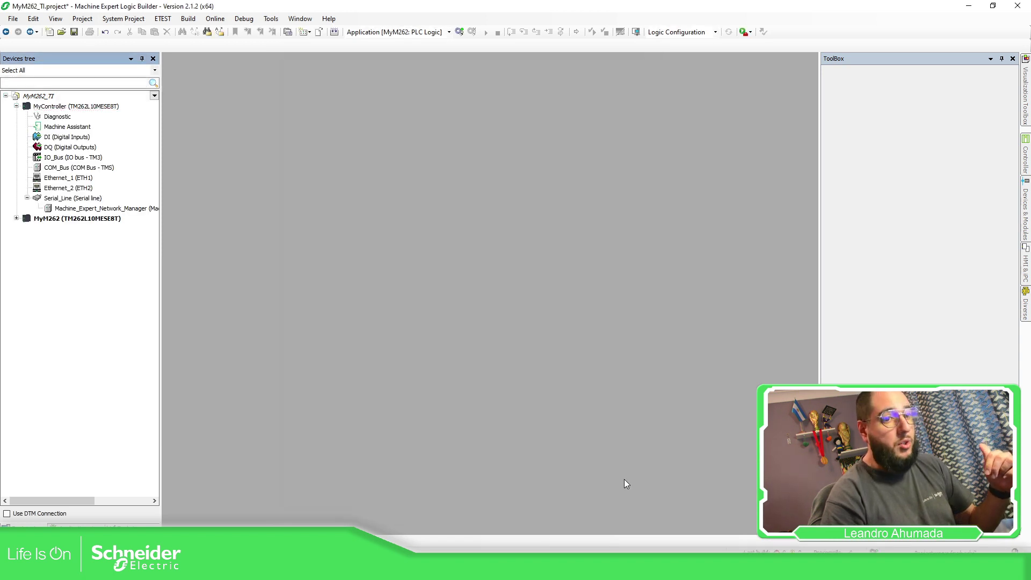
left_click(79, 107)
Give Ethernet_2 IP 192.168.1.62, mask 255.255.255.0, gateway 192.168.1.1, with Modbus Server, SNMP, WebVisualisation active
left_click_drag(49, 127, 77, 188)
double_click(77, 188)
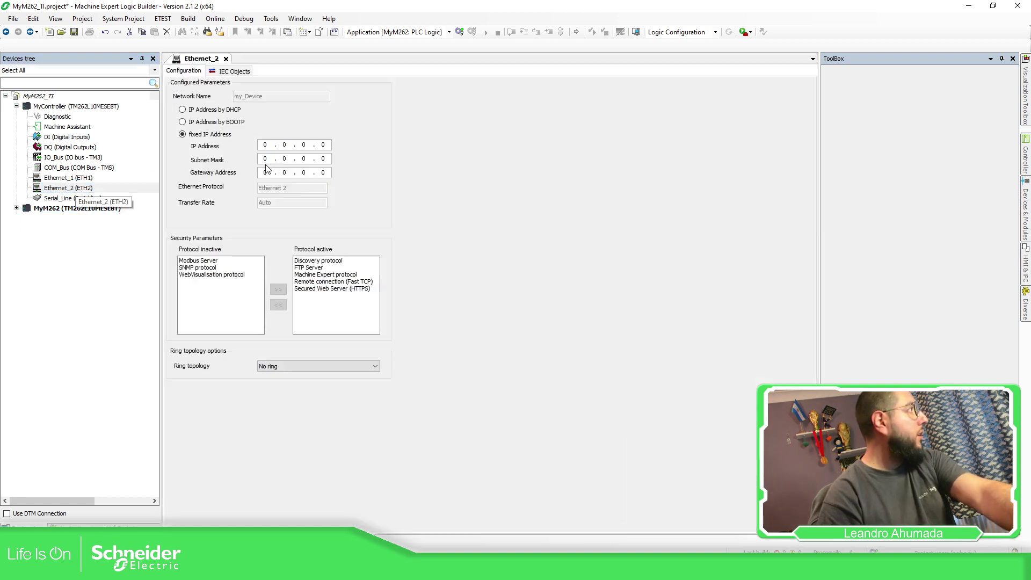
type("192 . 168 . 1 ")
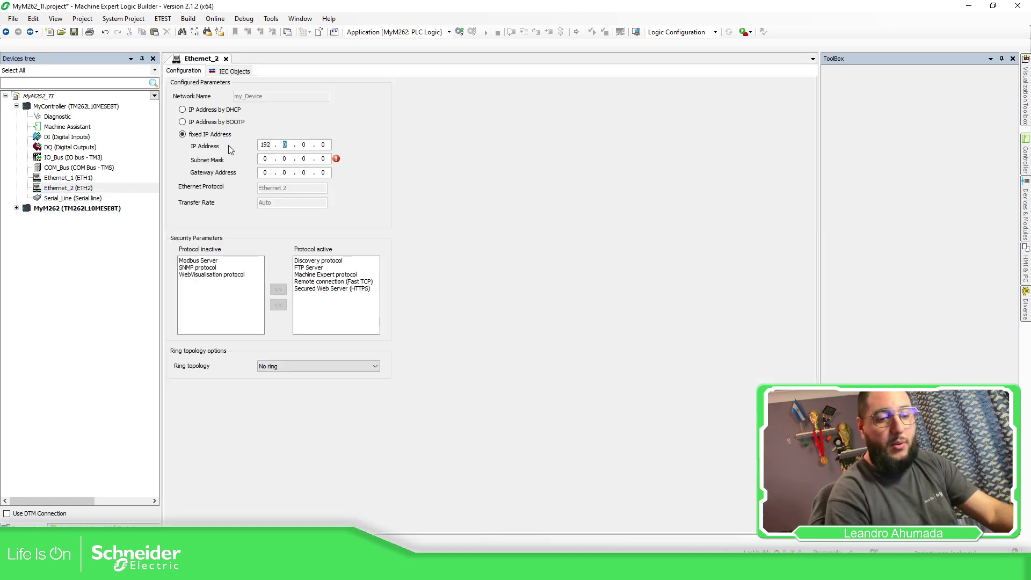
type(". 62")
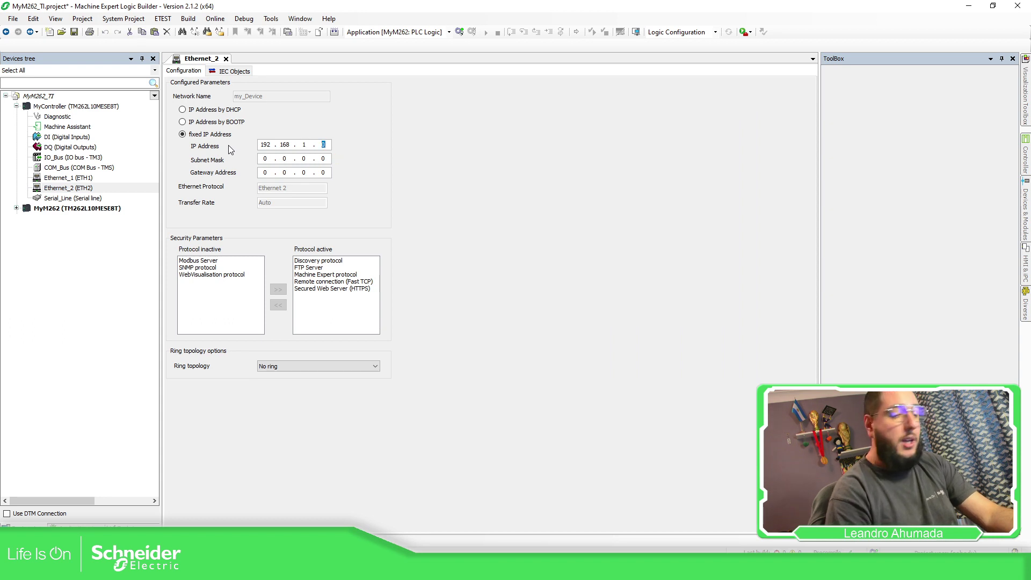
key("Tab")
type("255.255.255")
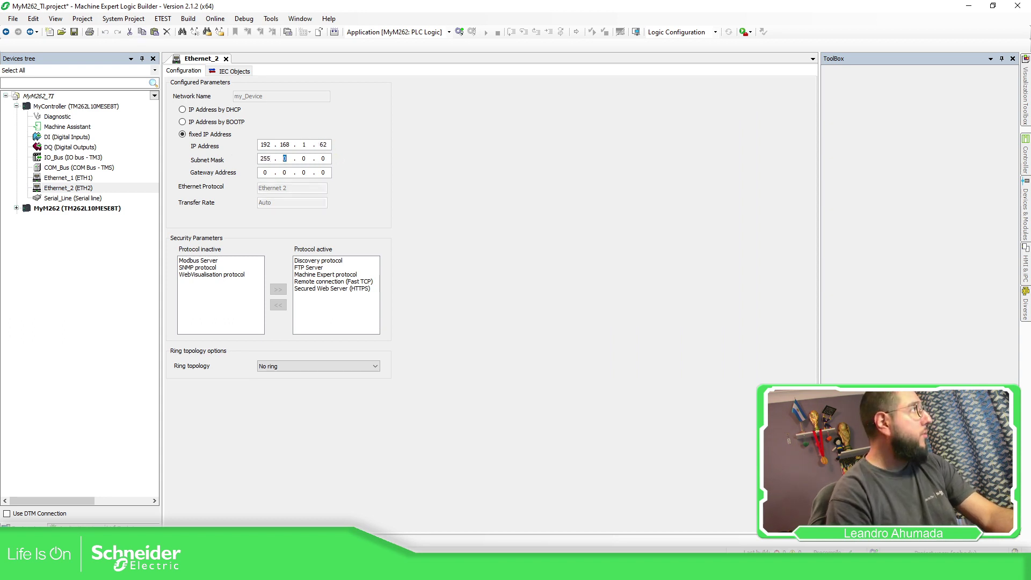
key("Tab")
type("192.168.1.1")
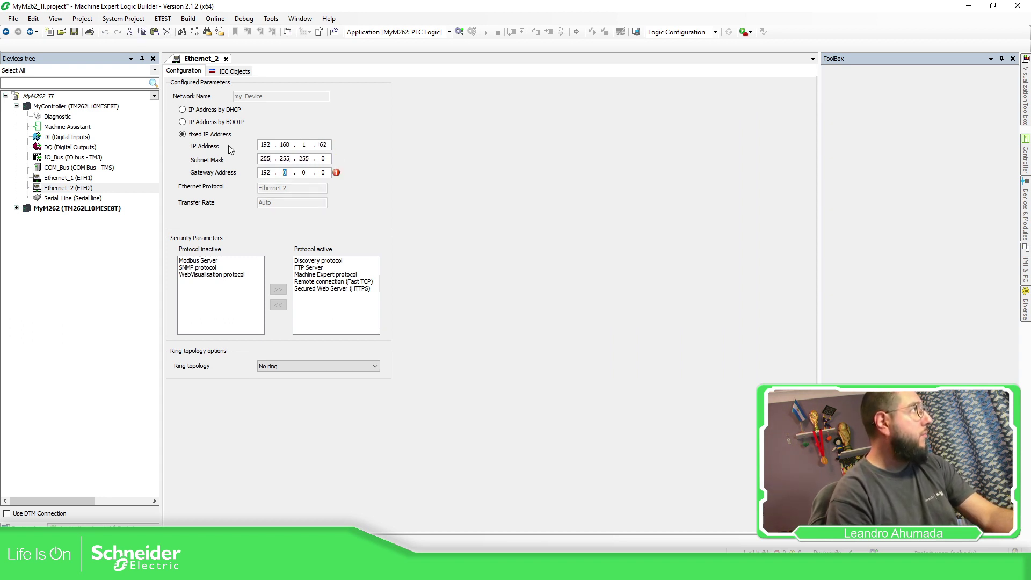
left_click(212, 262)
left_click(222, 275, "shift")
left_click(278, 290)
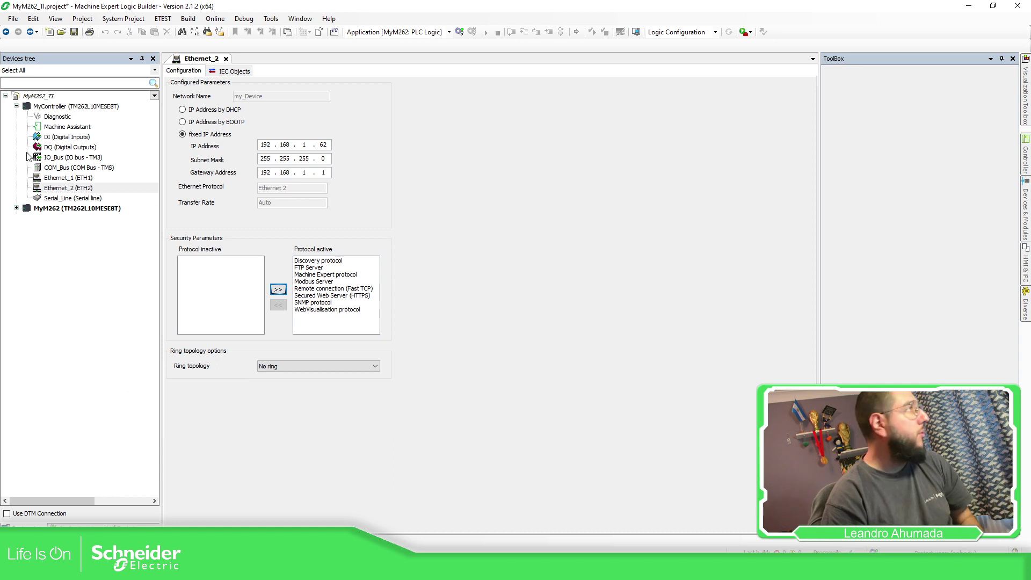
Give Ethernet_1 IP 192.168.0.62, mask 255.255.255.0, and activate Modbus Server, SNMP and WebVisualisation
double_click(59, 178)
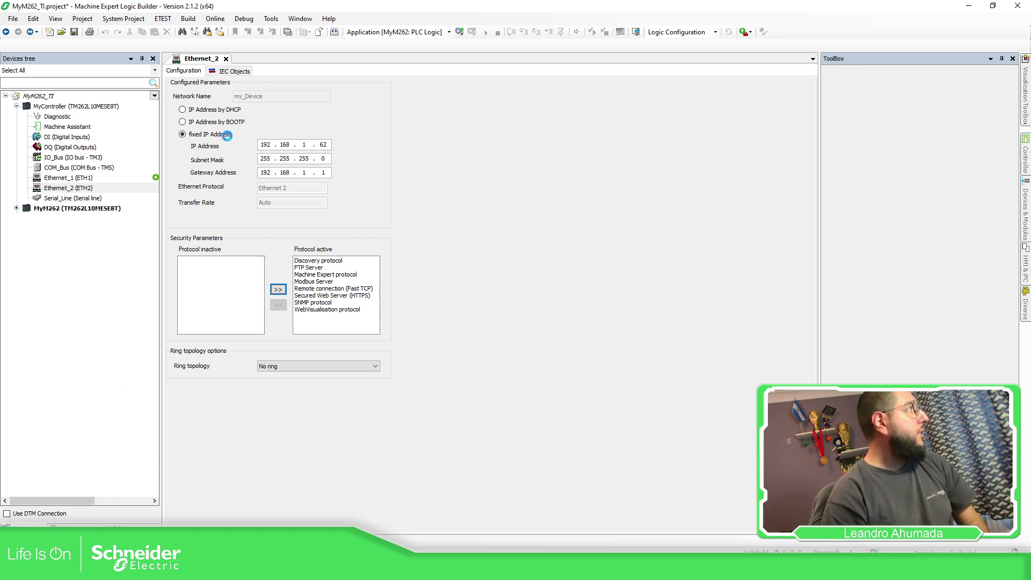
left_click(264, 145)
type("192168")
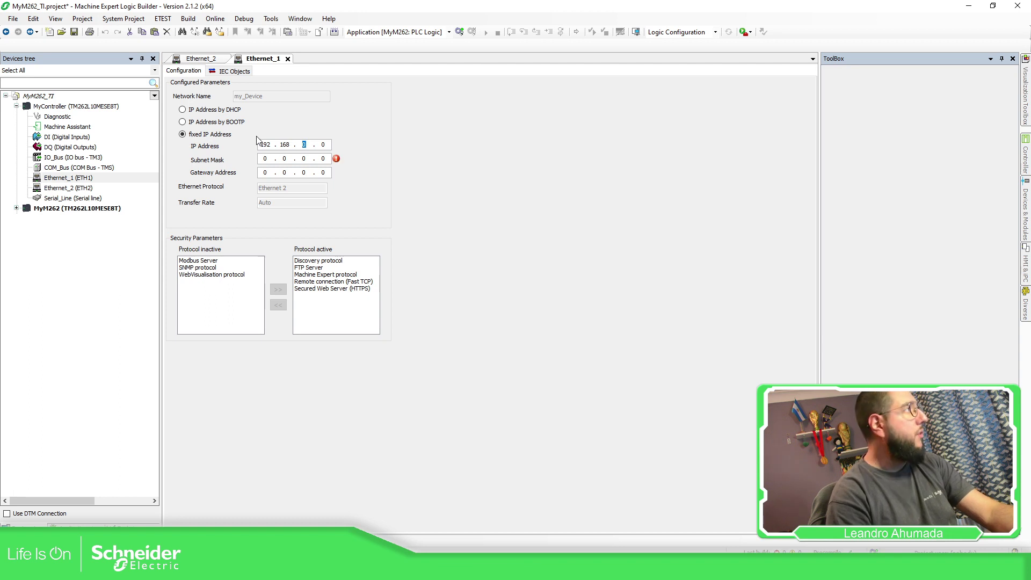
key("Tab")
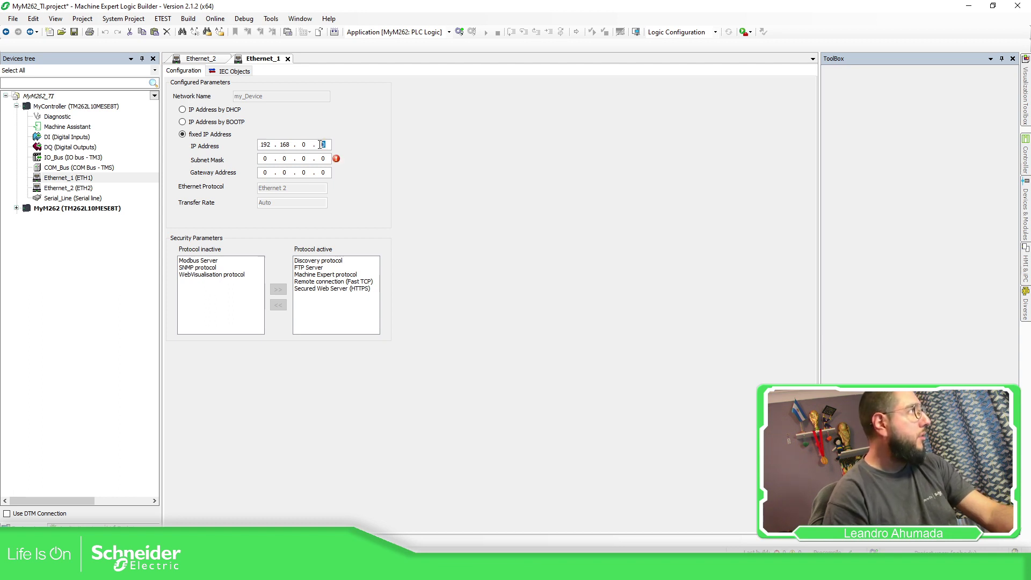
type("255 . 255 . 2")
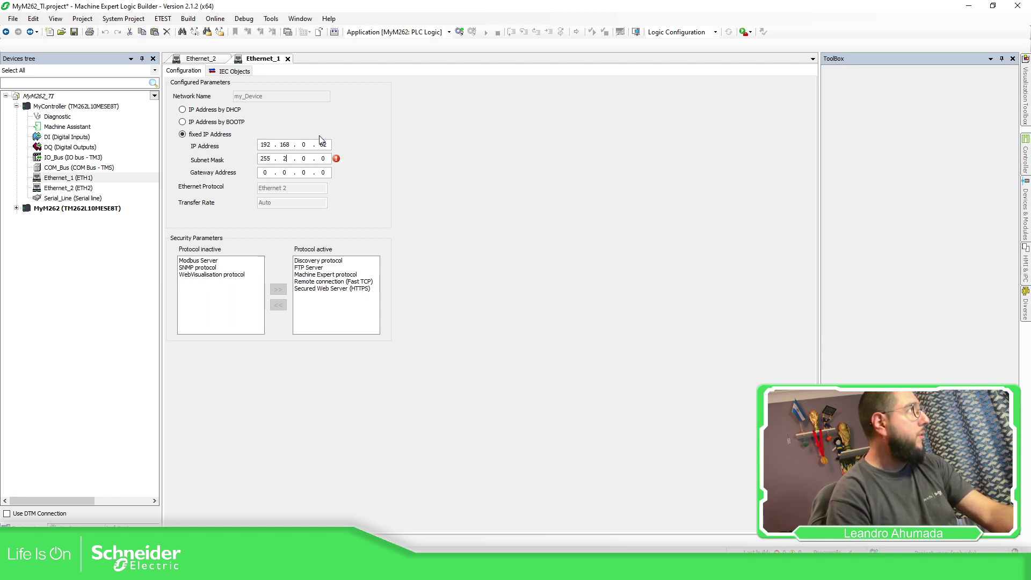
type("55")
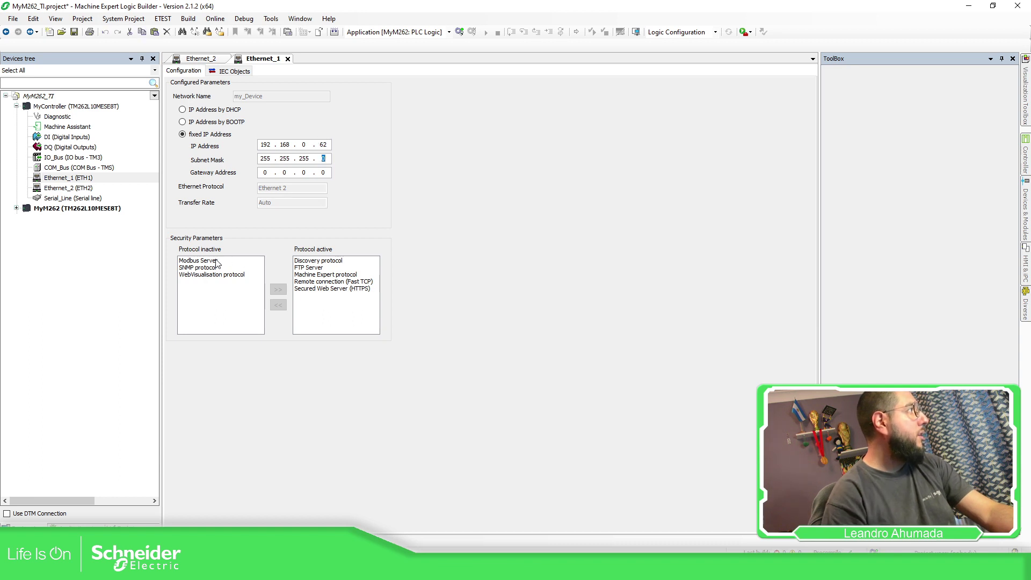
left_click(217, 263)
left_click(220, 274, "shift")
left_click(278, 289)
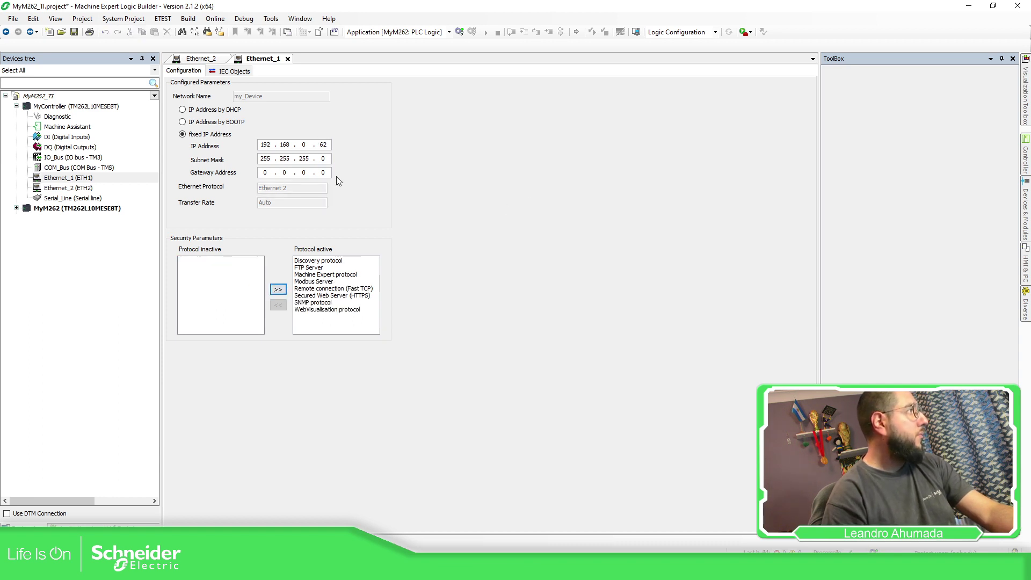
Add an EtherNet/IP Scanner from Protocol Managers under the Ethernet_2 port
left_click(70, 188)
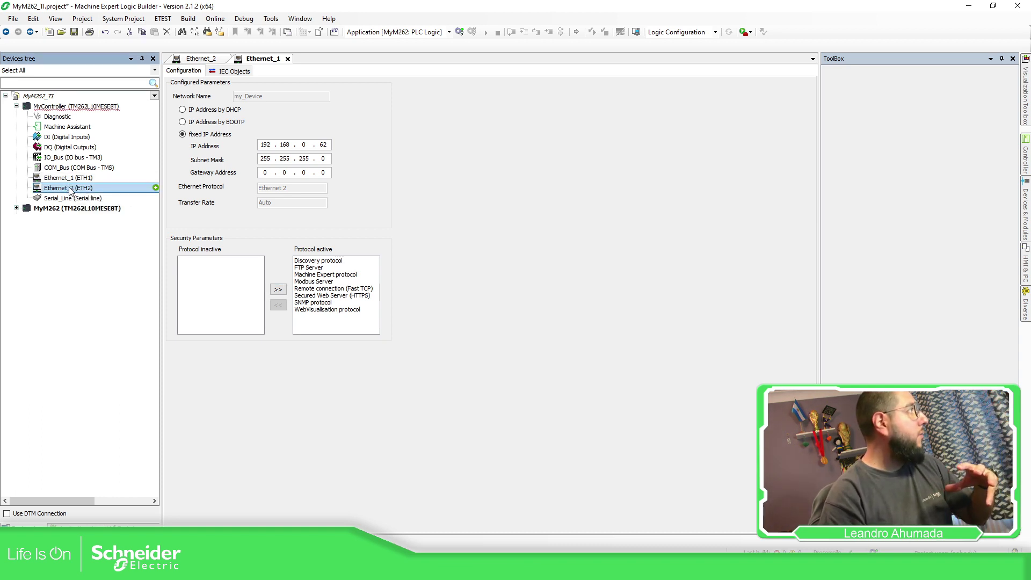
left_click(155, 188)
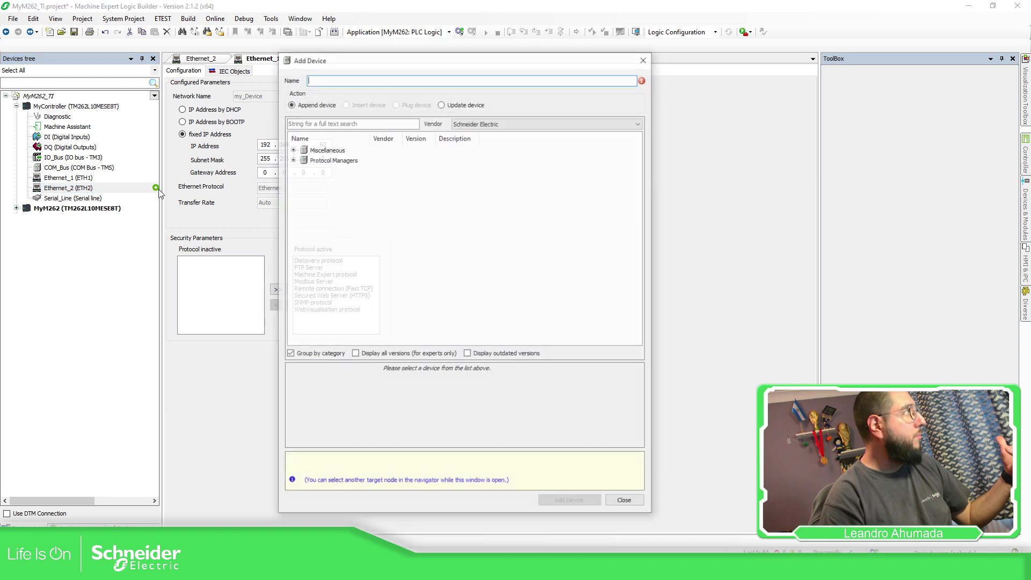
left_click(292, 159)
left_click(353, 172)
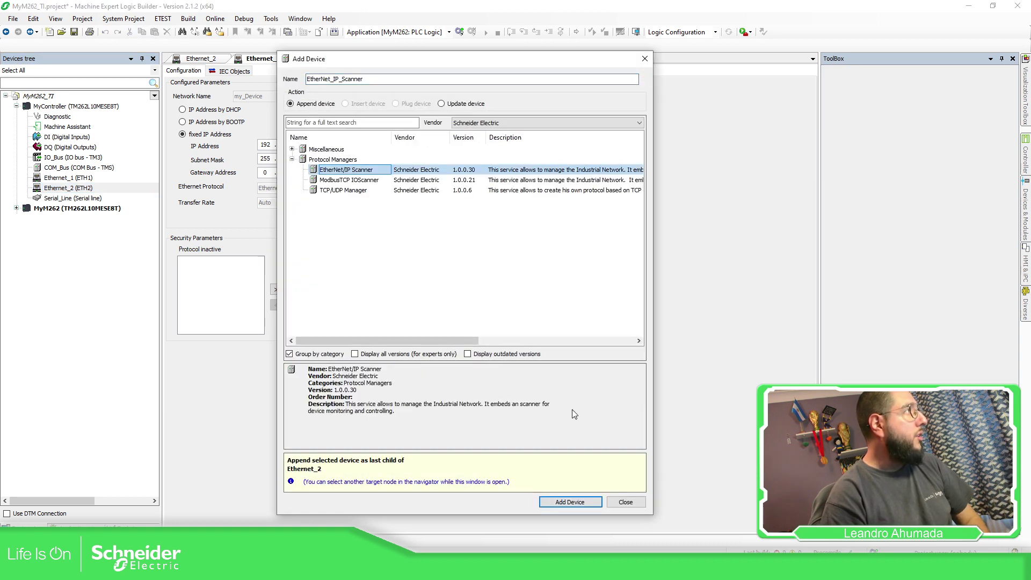
left_click(583, 505)
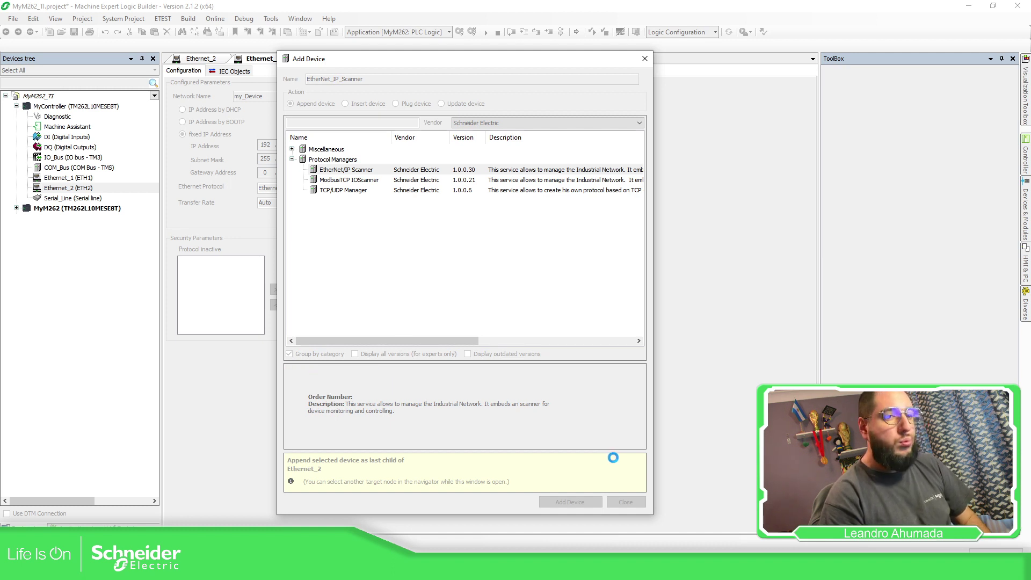
left_click(626, 502)
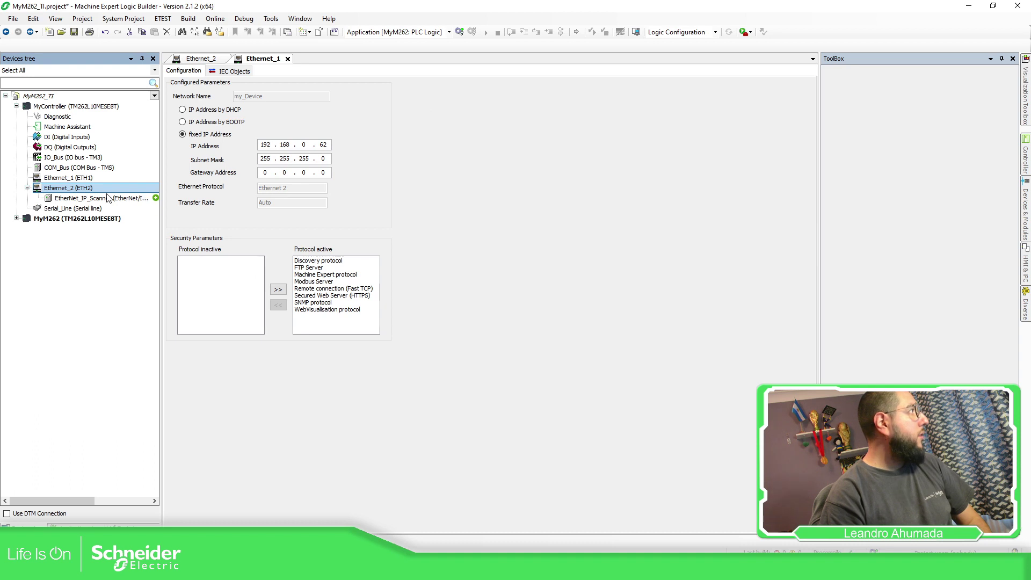
Add a TeSys island bus coupler from Motor Starters under the scanner and open its configuration
left_click(153, 198)
left_click(156, 198)
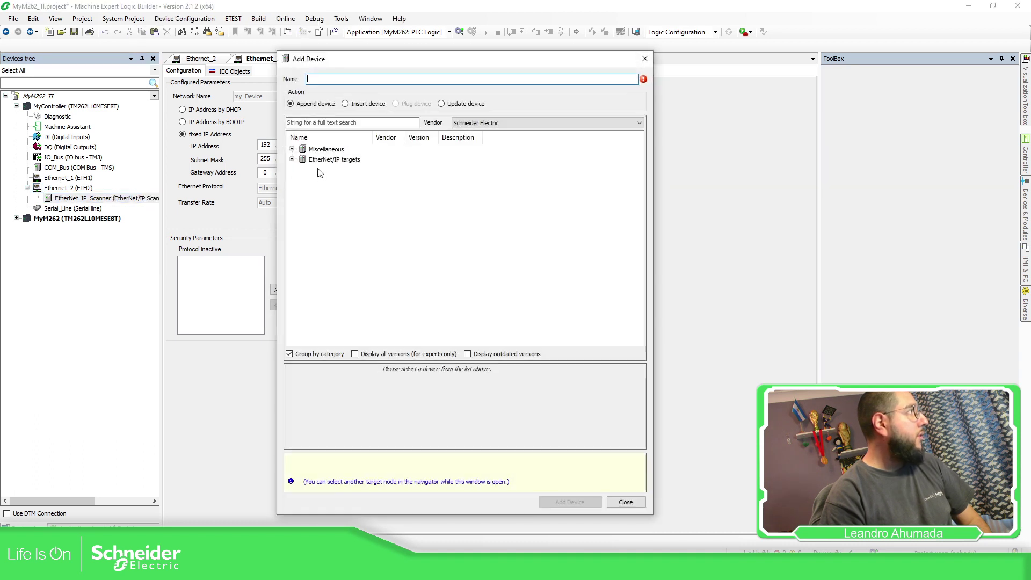
left_click(292, 160)
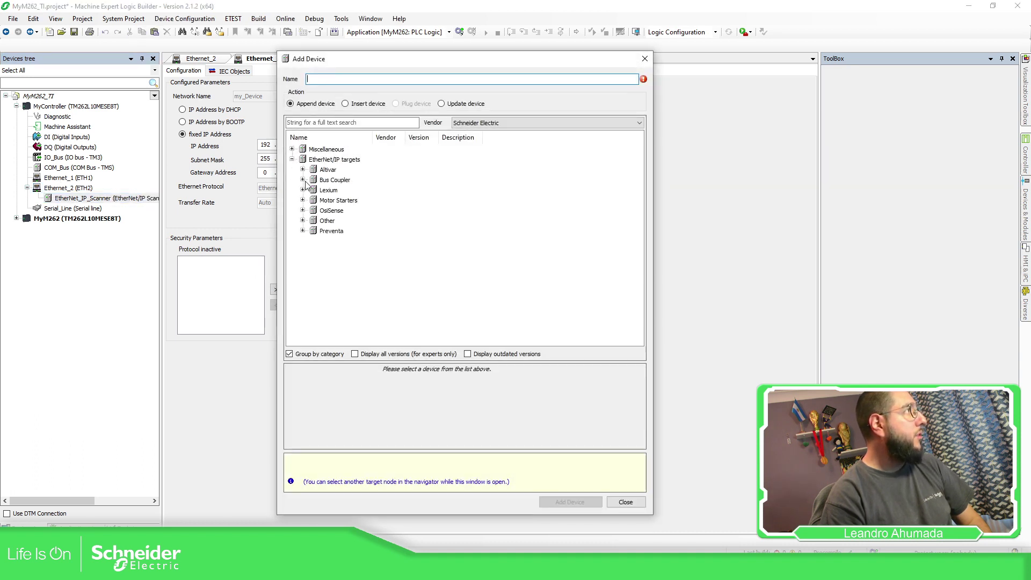
left_click(303, 201)
left_click(339, 211)
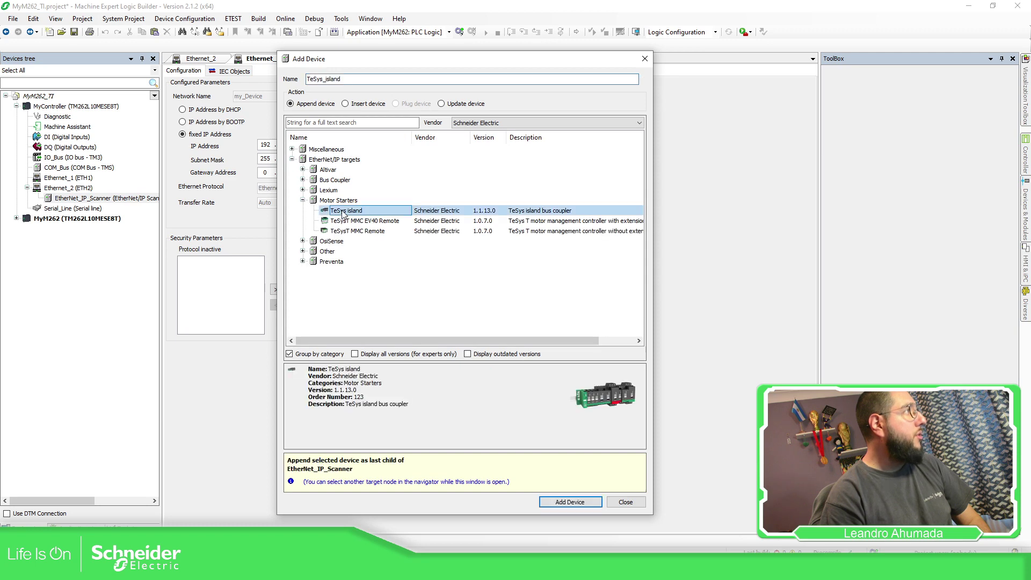
left_click(566, 504)
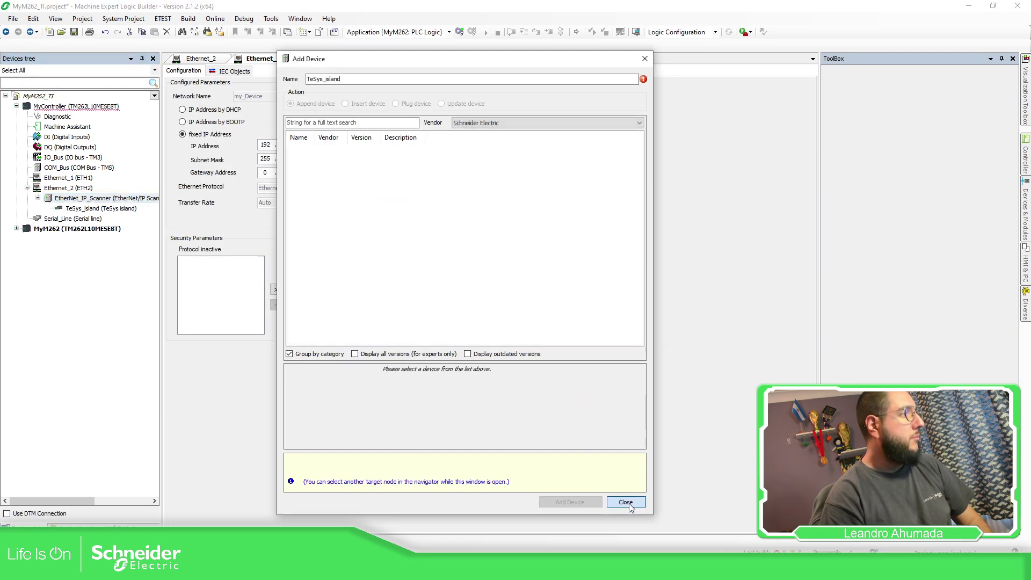
left_click(624, 502)
double_click(107, 209)
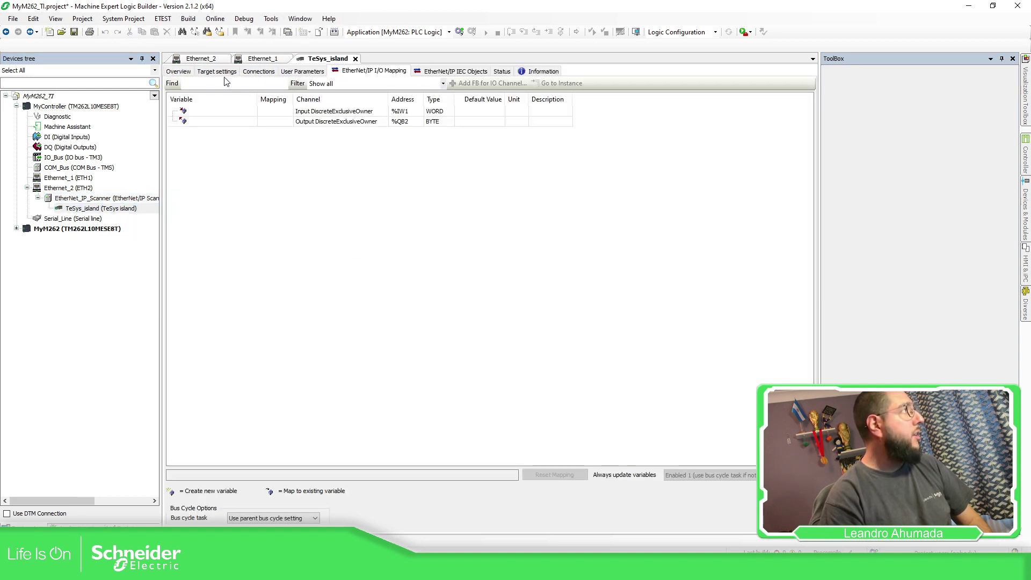
Switch TeSys_island's target settings from DHCP to fixed IP address 192.168.1.31
left_click(183, 71)
left_click(227, 72)
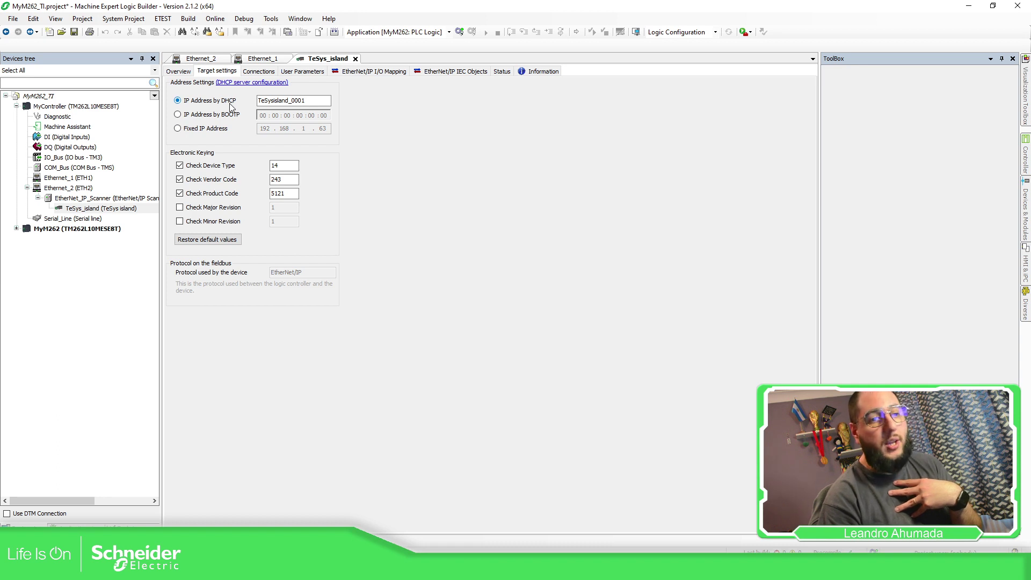
left_click(203, 130)
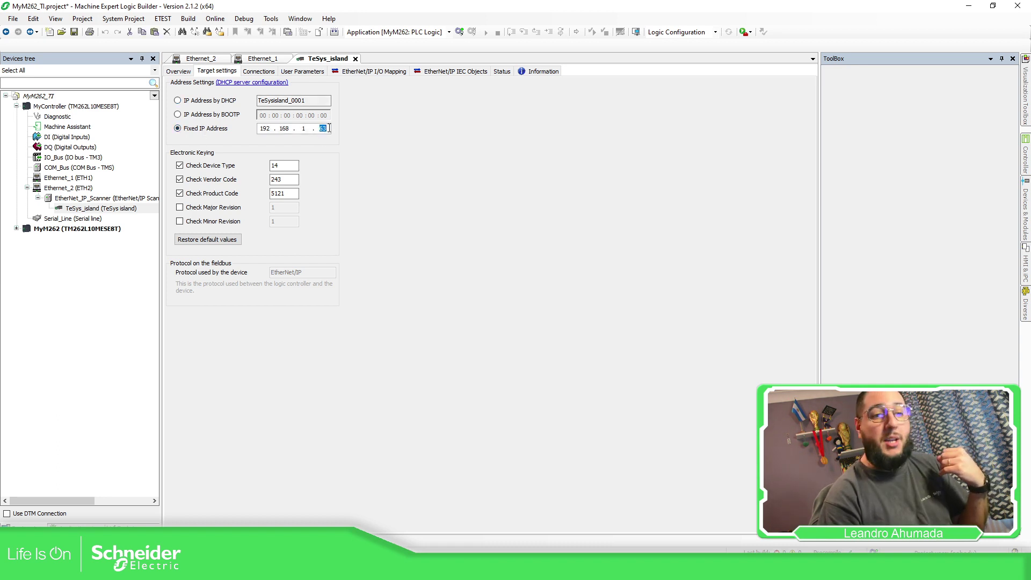
type("31")
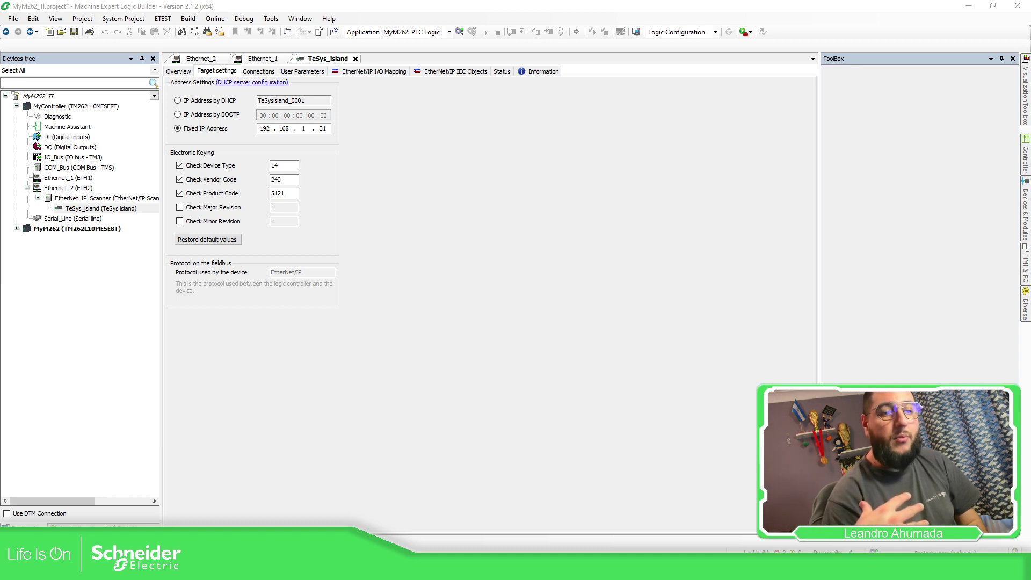
left_click(324, 128)
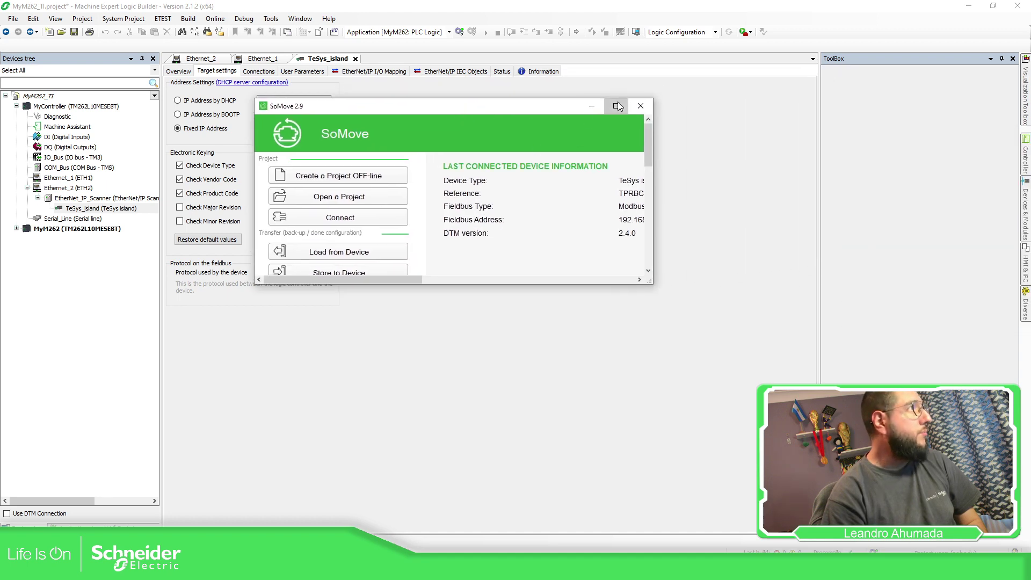
Scan the network over Modbus TCP in SoMove and connect to the TeSys island at 192.168.1.31
left_click(611, 106)
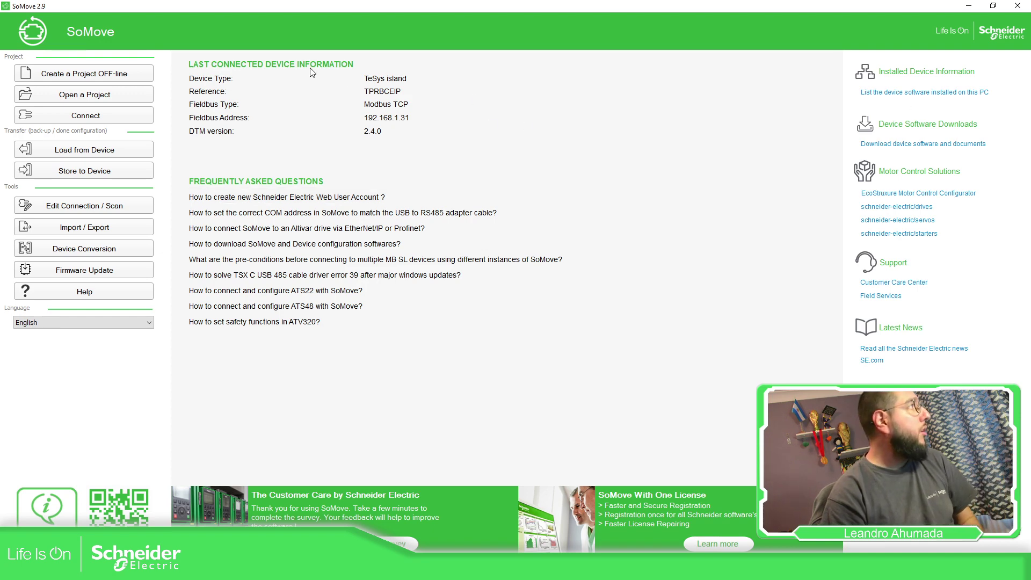
left_click(109, 207)
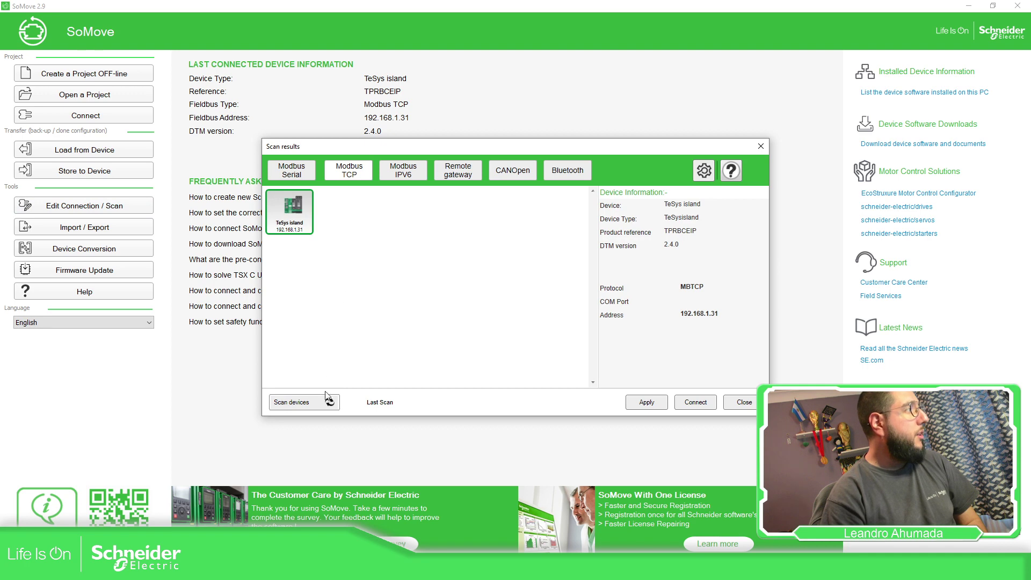
left_click(704, 171)
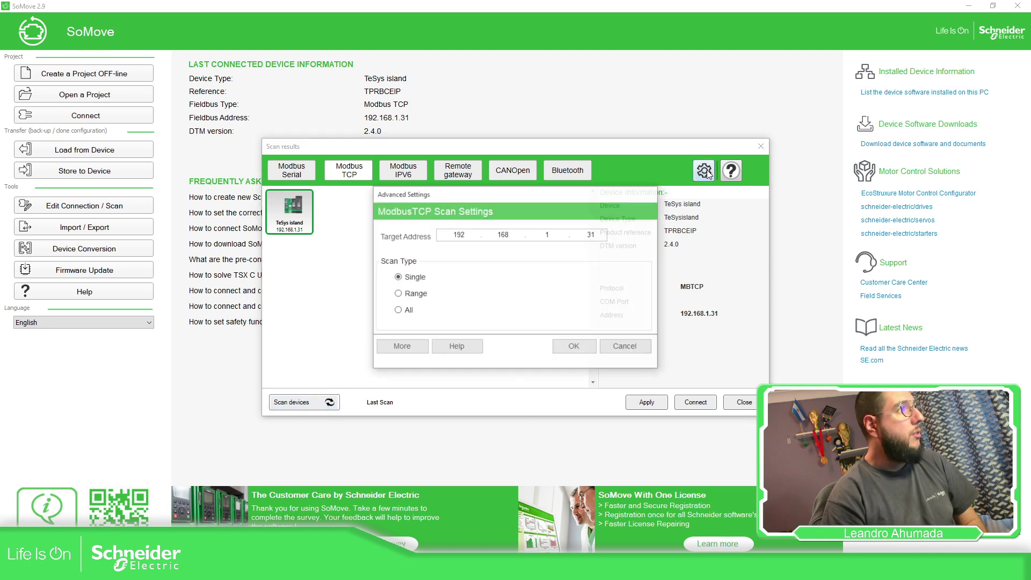
left_click(575, 348)
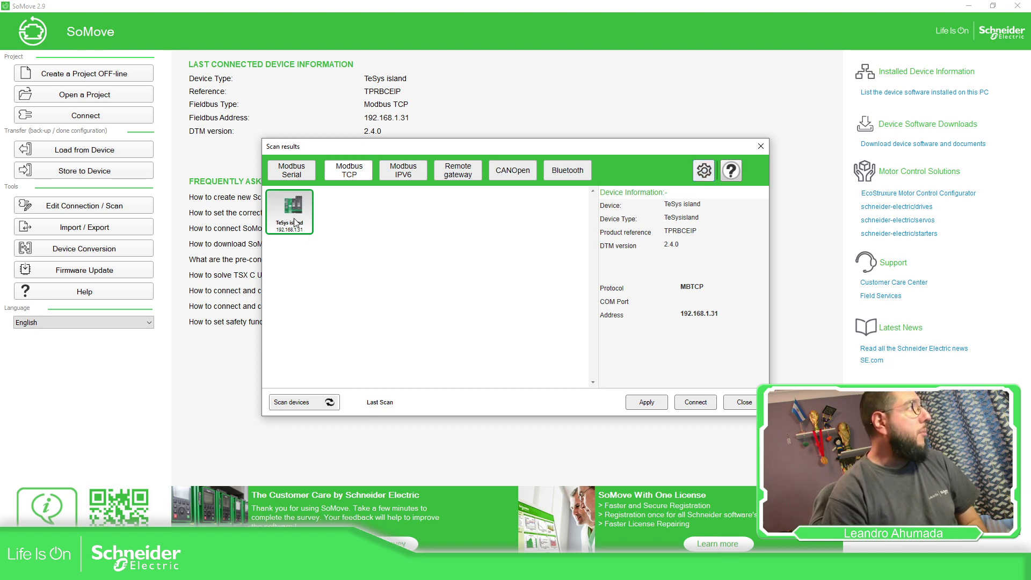
left_click(314, 404)
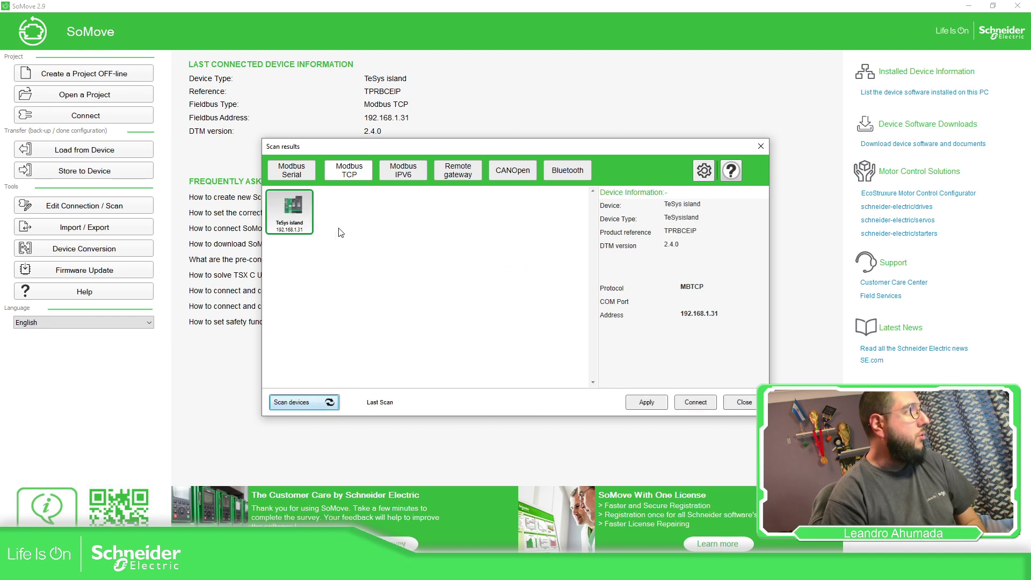
left_click(695, 402)
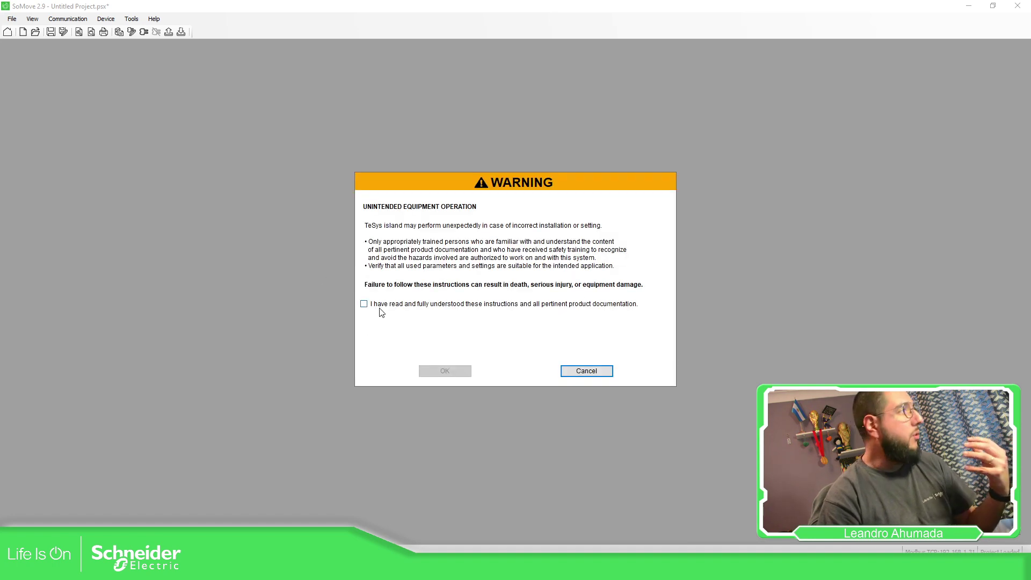
Acknowledge the safety warning, load the island's configuration from the device, and review its avatars
left_click(380, 304)
left_click(430, 370)
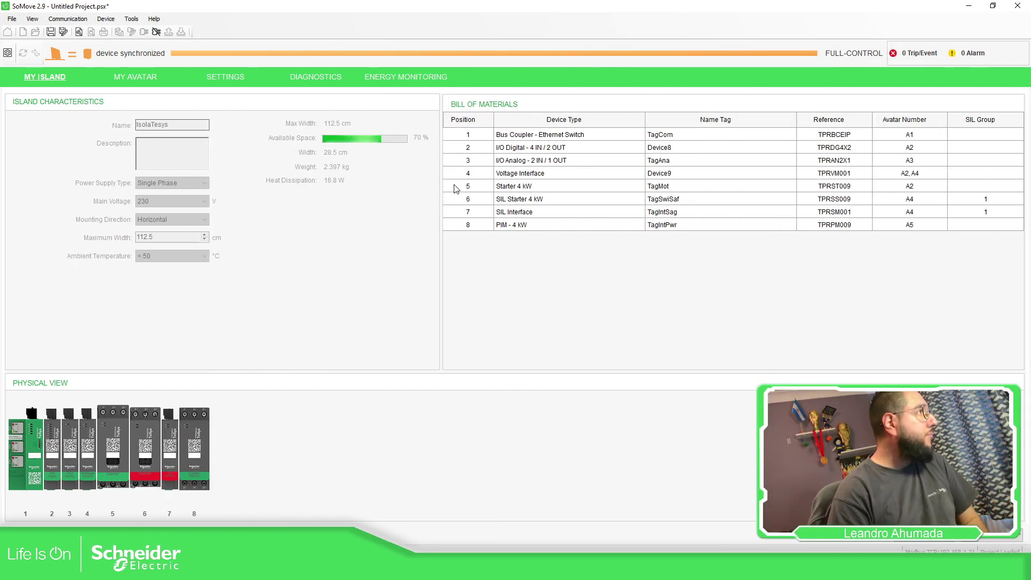
left_click(133, 79)
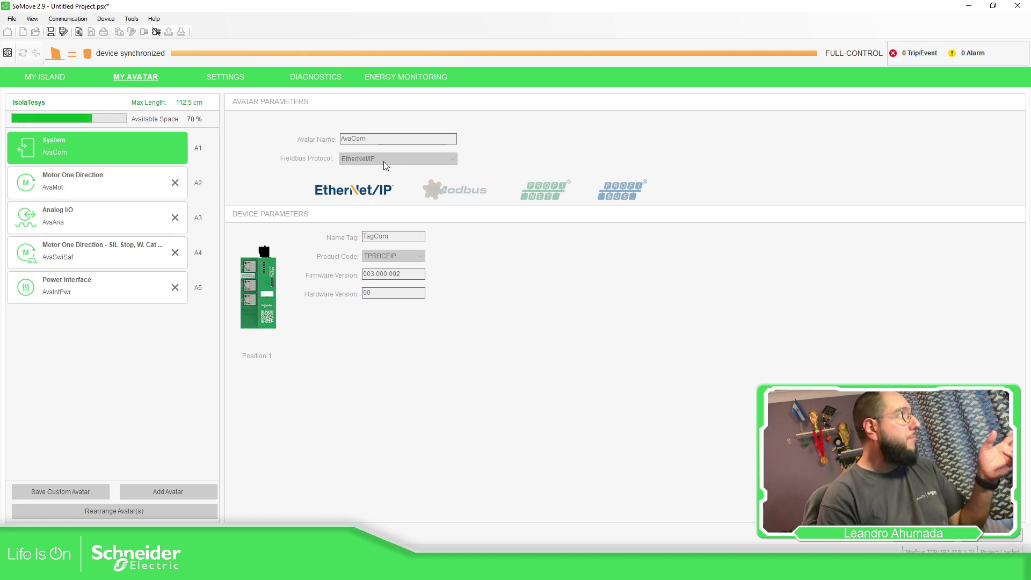
Disconnect SoMove from the island and return to the MyM262_TI Machine Expert project
left_click(156, 32)
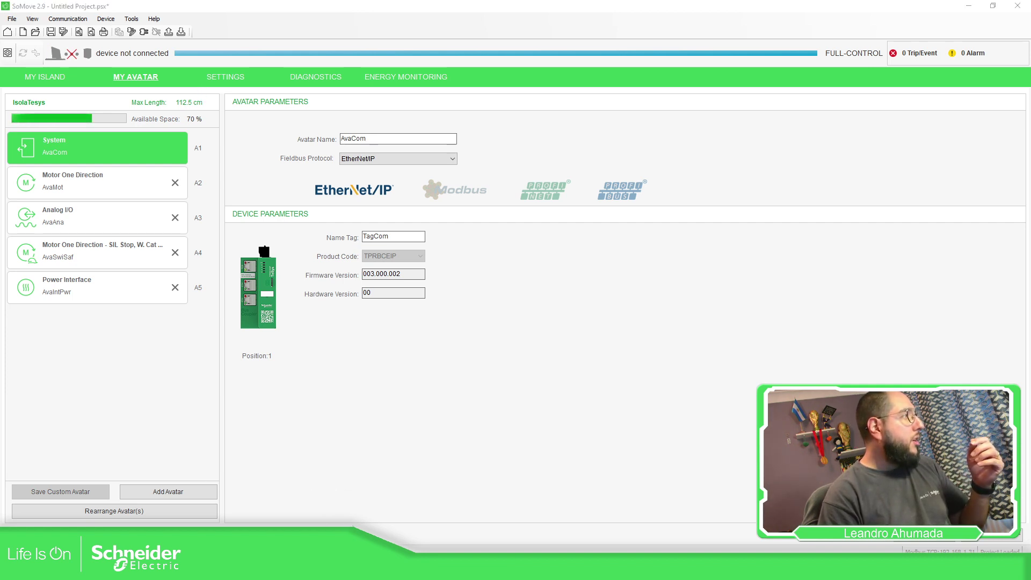
mouse_move(249, 570)
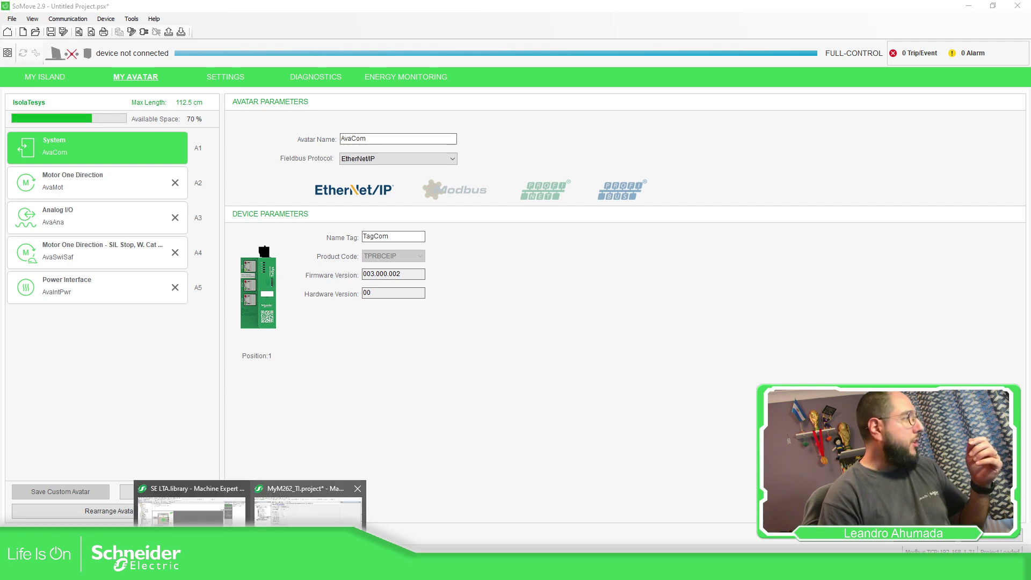
left_click(308, 507)
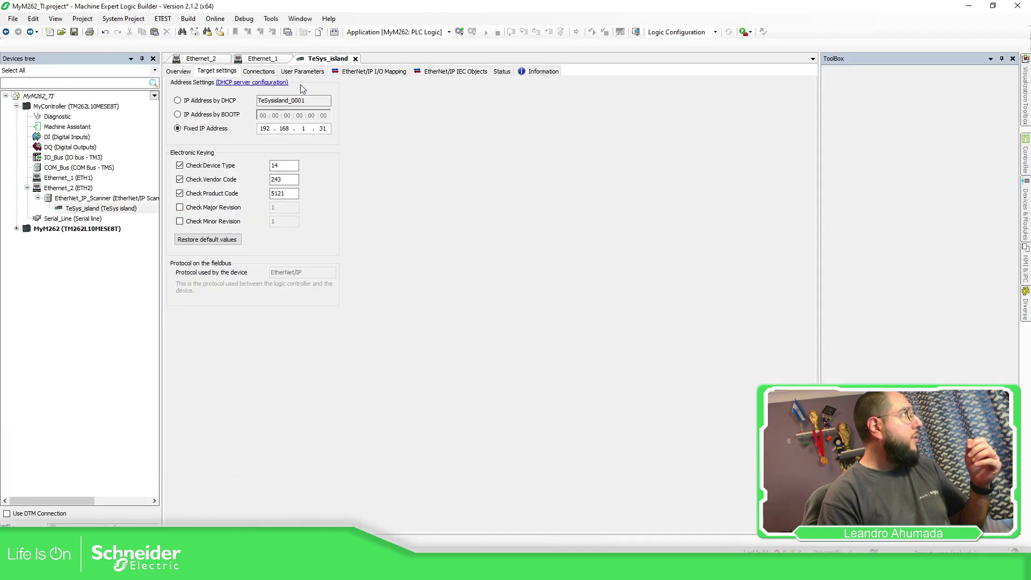
Make MyController the active application from the Applications tree
left_click(180, 72)
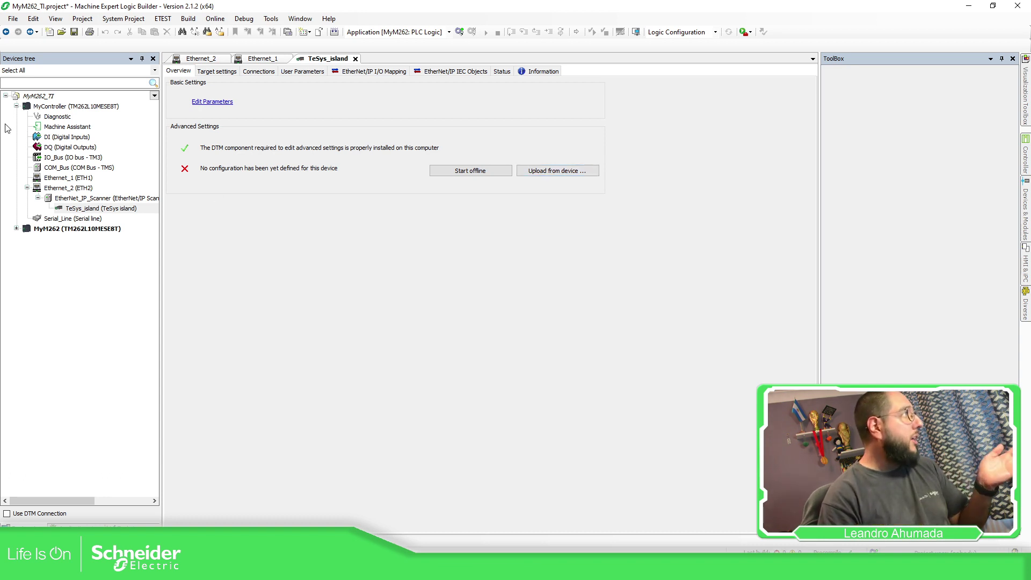
left_click(69, 524)
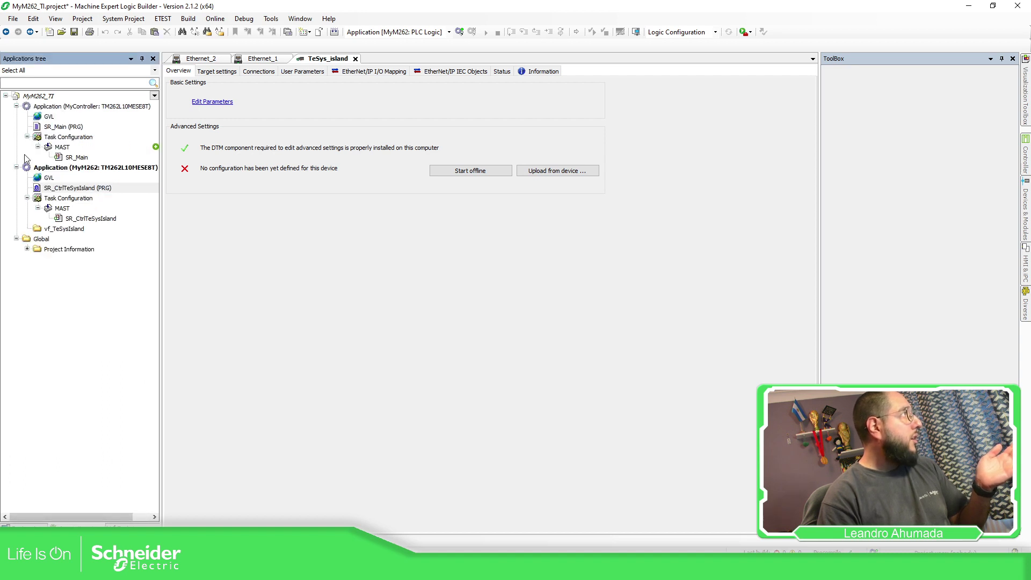
right_click(84, 107)
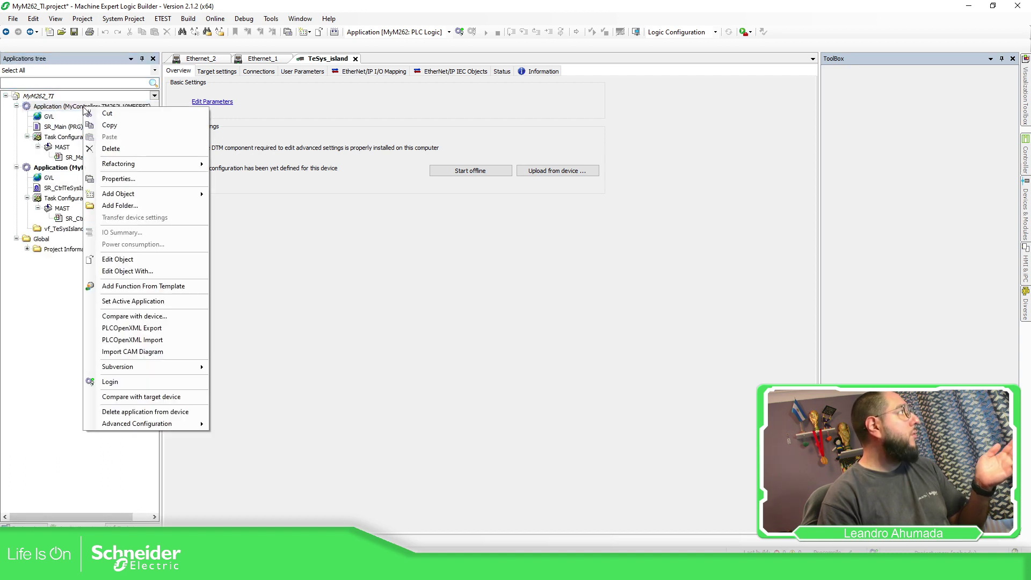
left_click(435, 33)
left_click(405, 51)
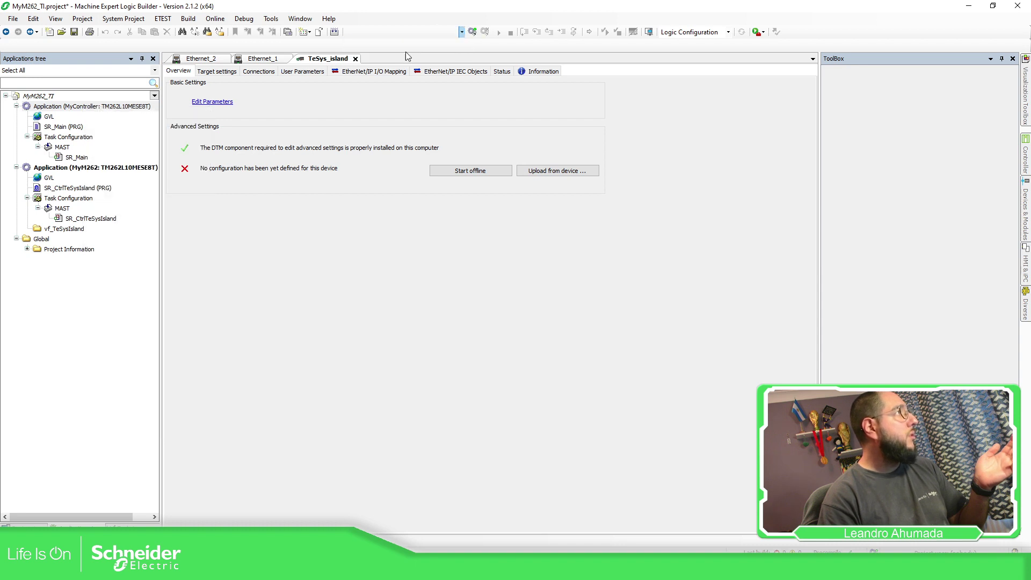
left_click(100, 107)
left_click(17, 167)
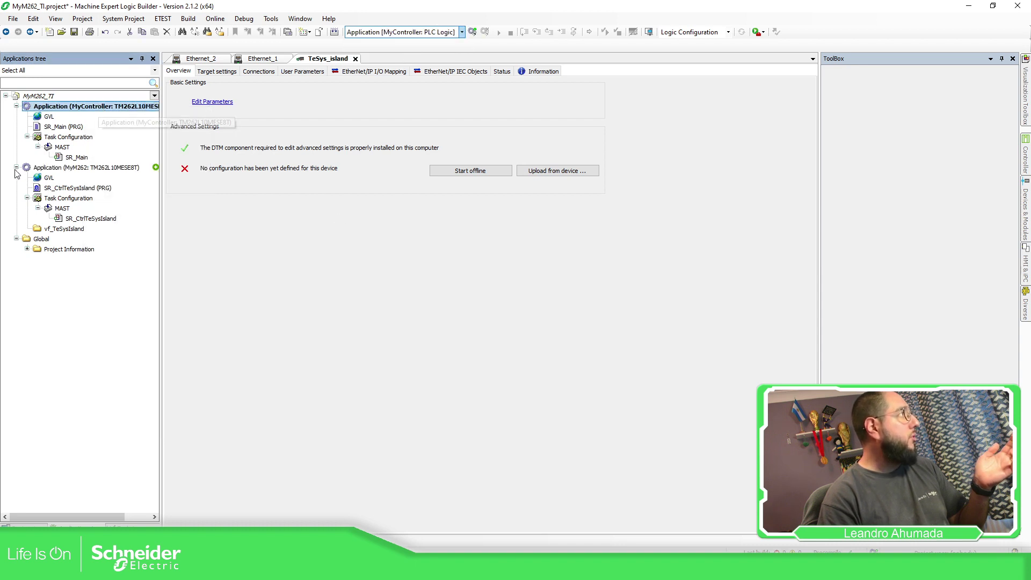
Back in the Devices tree, open the MyController controller's settings
left_click(24, 523)
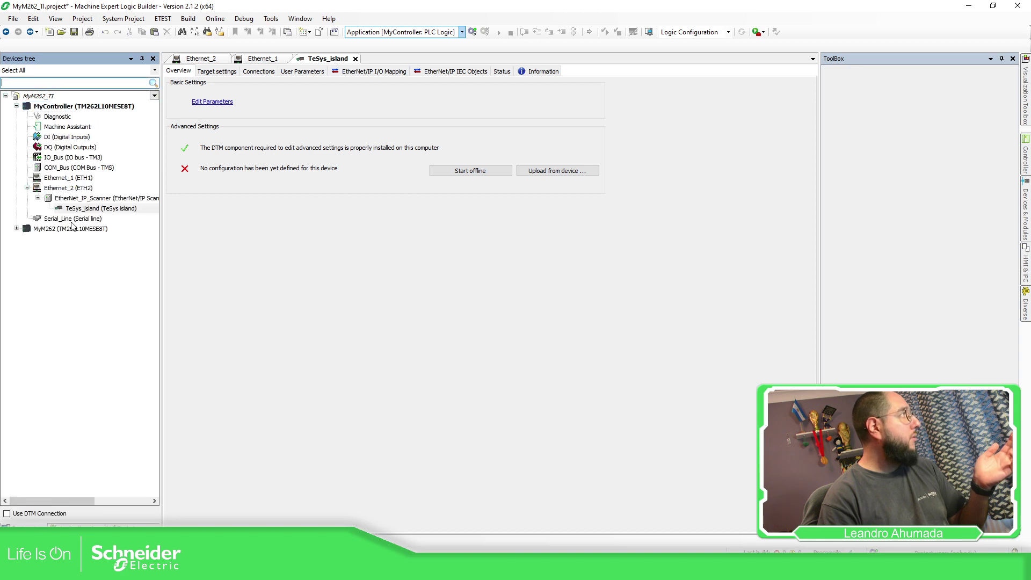
left_click(97, 109)
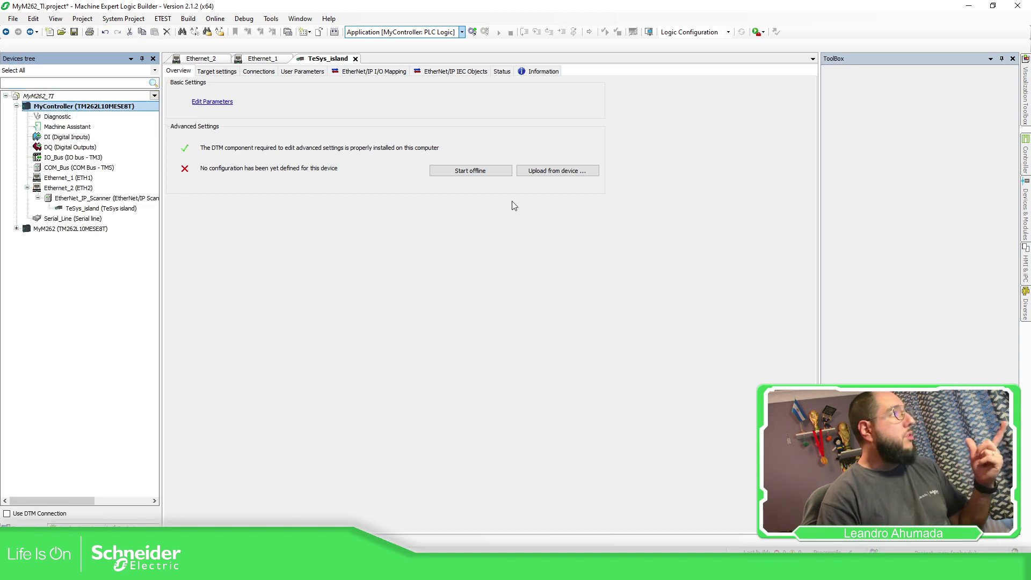
left_click(68, 188)
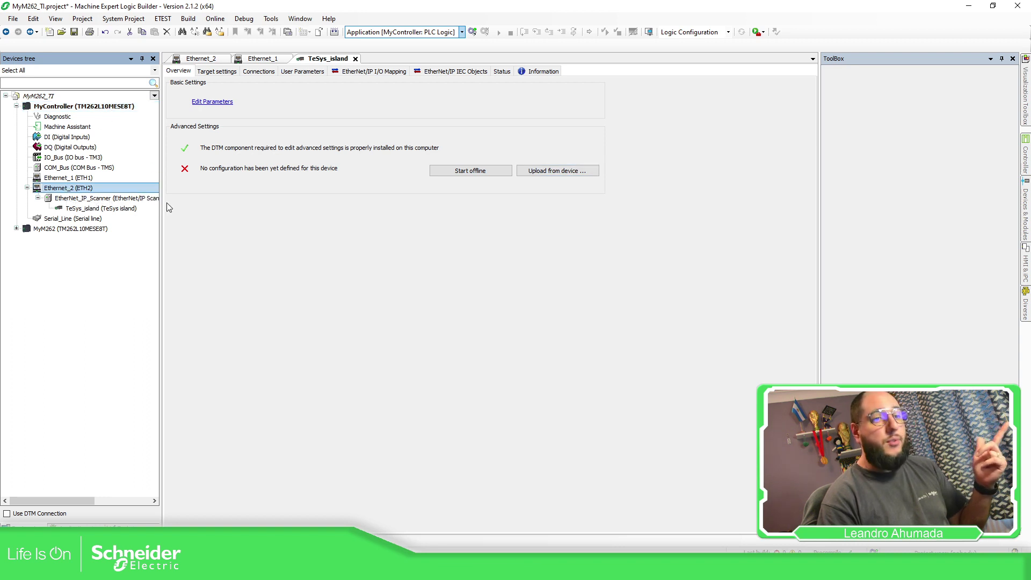
left_click(76, 107)
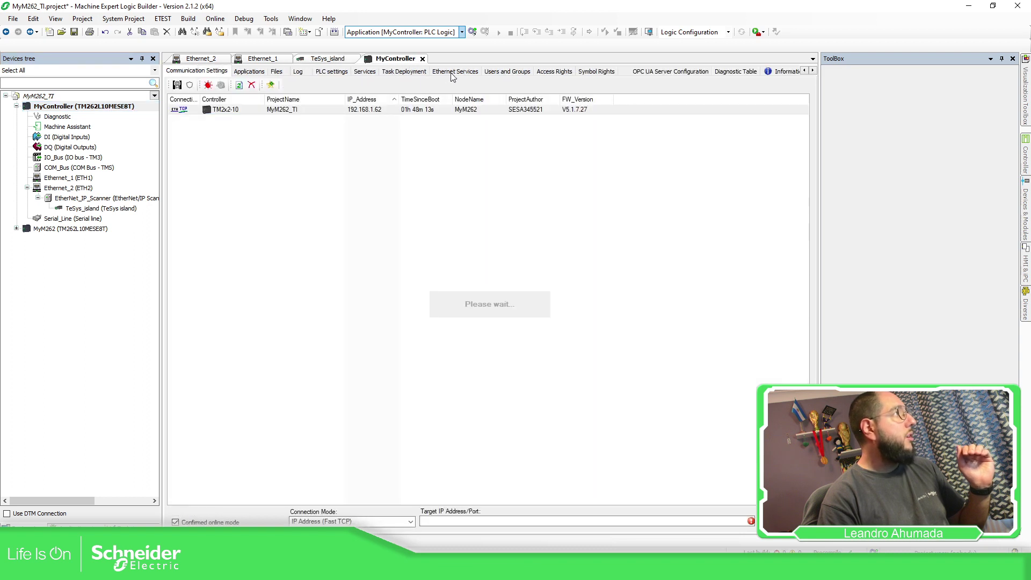
Review the Ethernet_2 configured devices under Ethernet Services, then close MyController and select TeSys_island
left_click(455, 72)
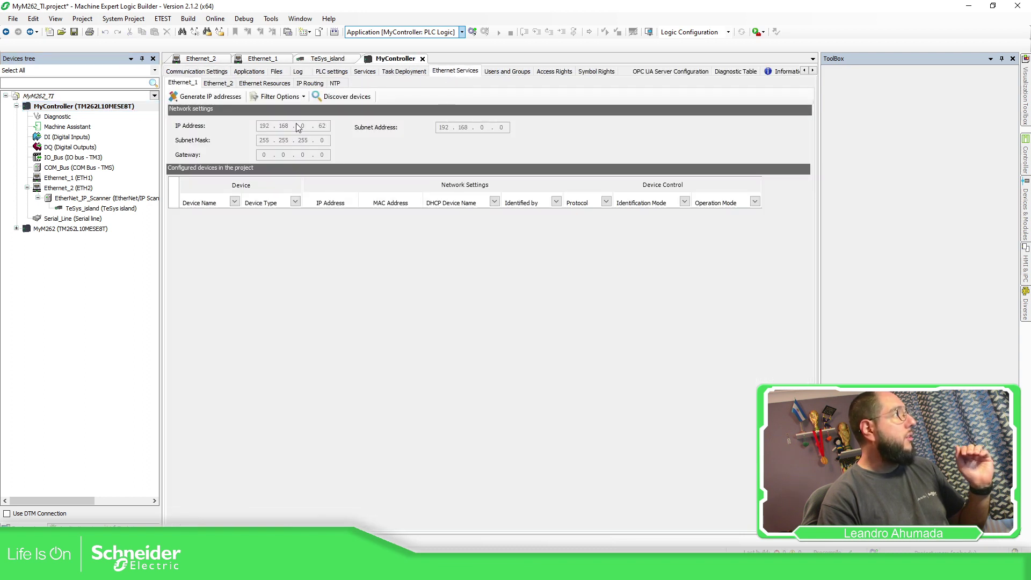
left_click(225, 84)
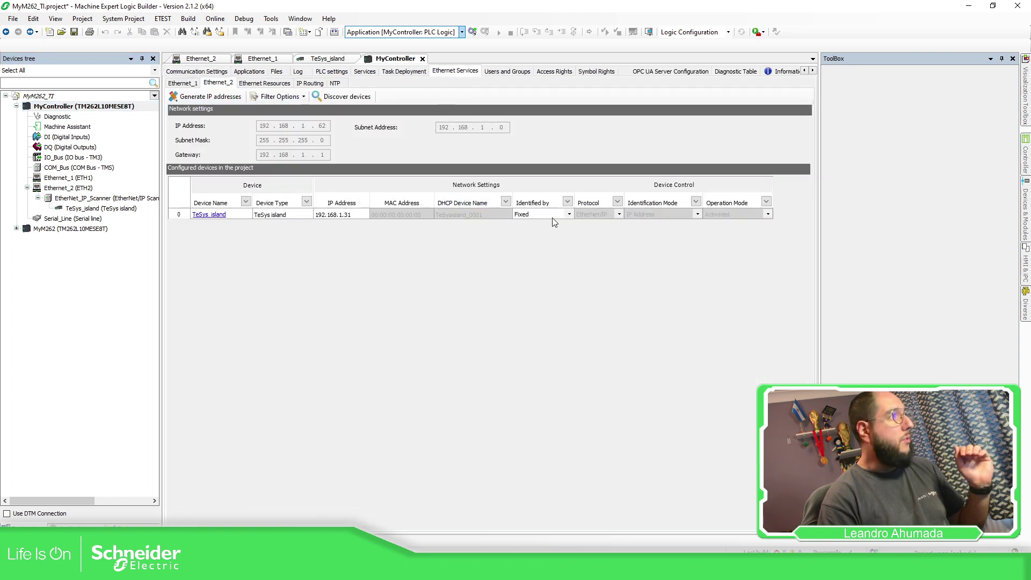
left_click(422, 59)
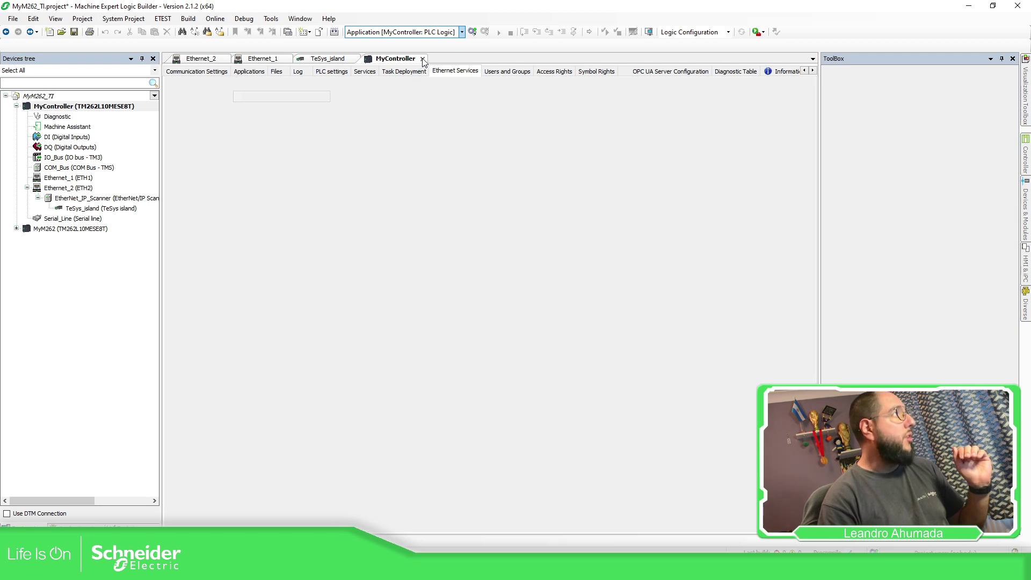
left_click(92, 210)
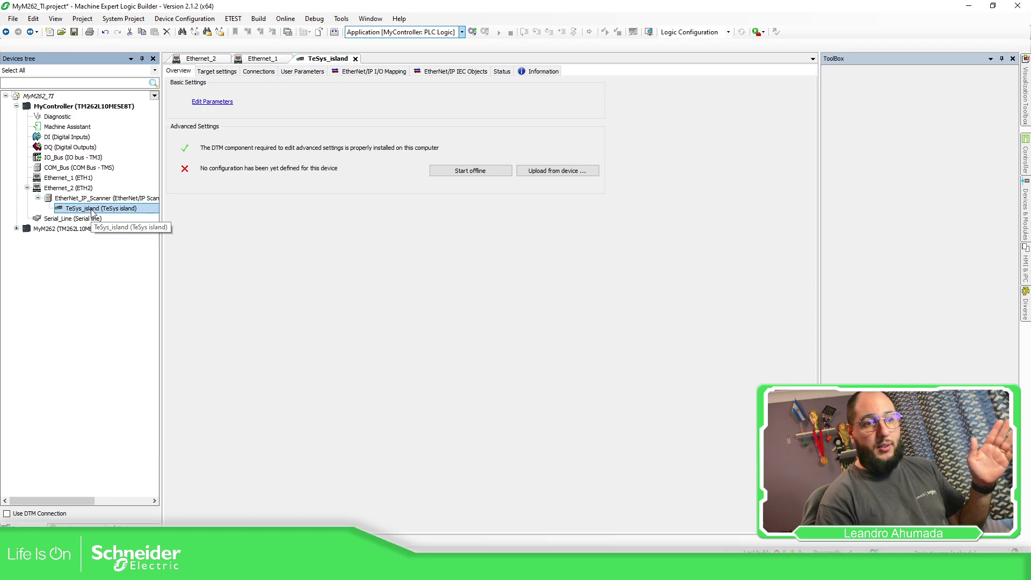
Rename TeSys_island to MyTeSysIsland in its Properties and apply the automatic refactoring project-wide
right_click(92, 210)
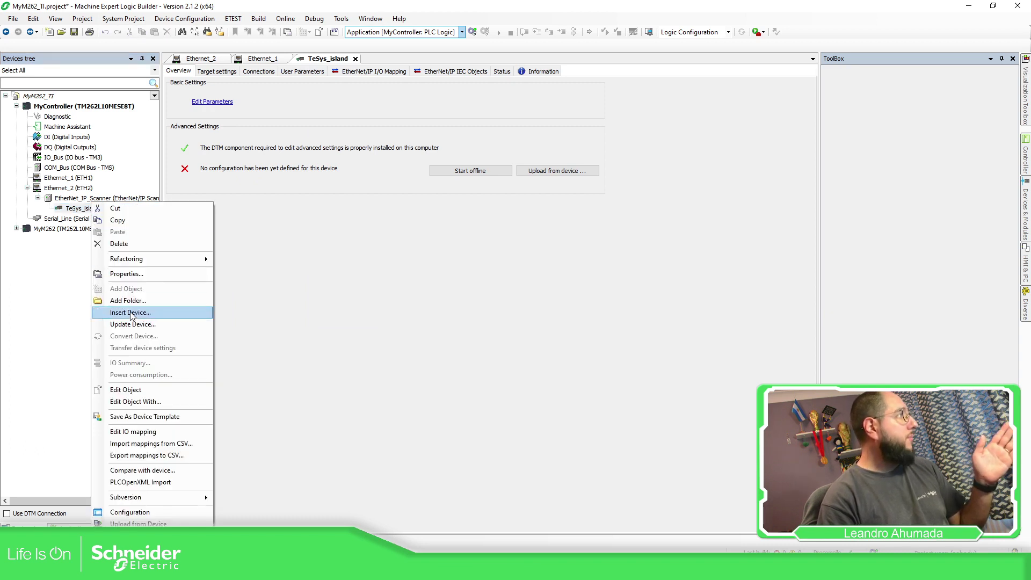
left_click(142, 274)
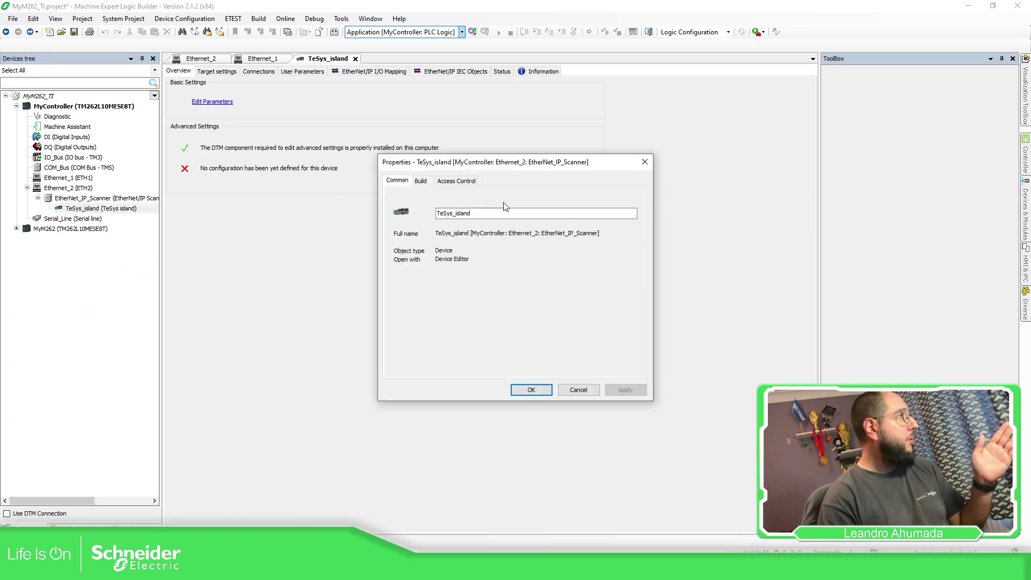
double_click(488, 213)
type("My")
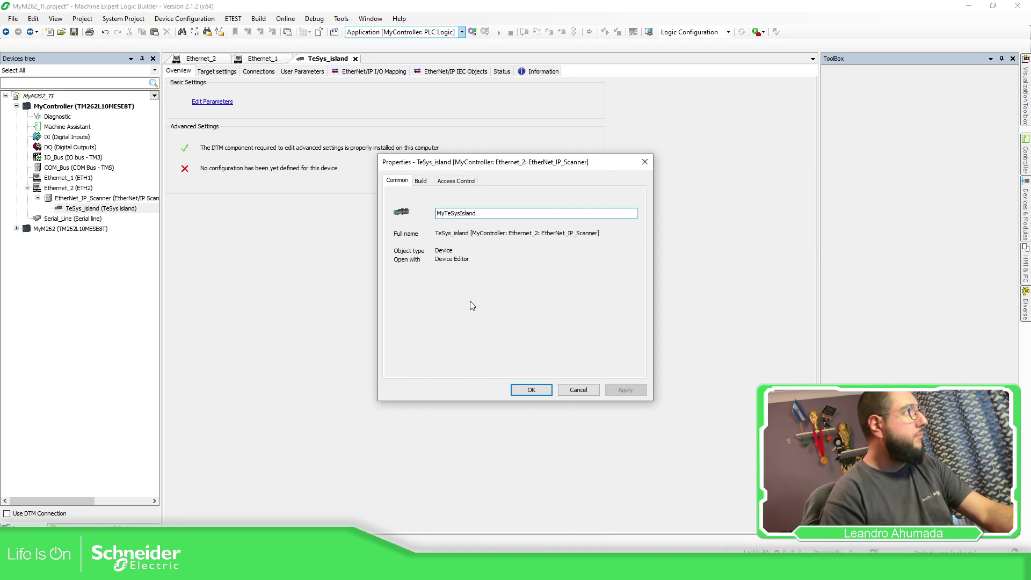
left_click(529, 389)
left_click(537, 314)
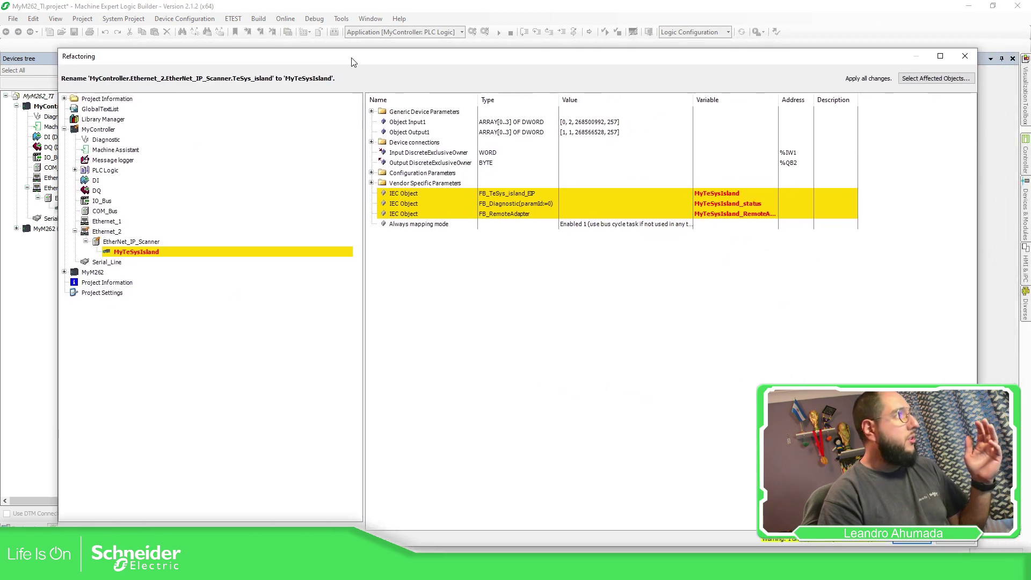
left_click_drag(353, 61, 313, 49)
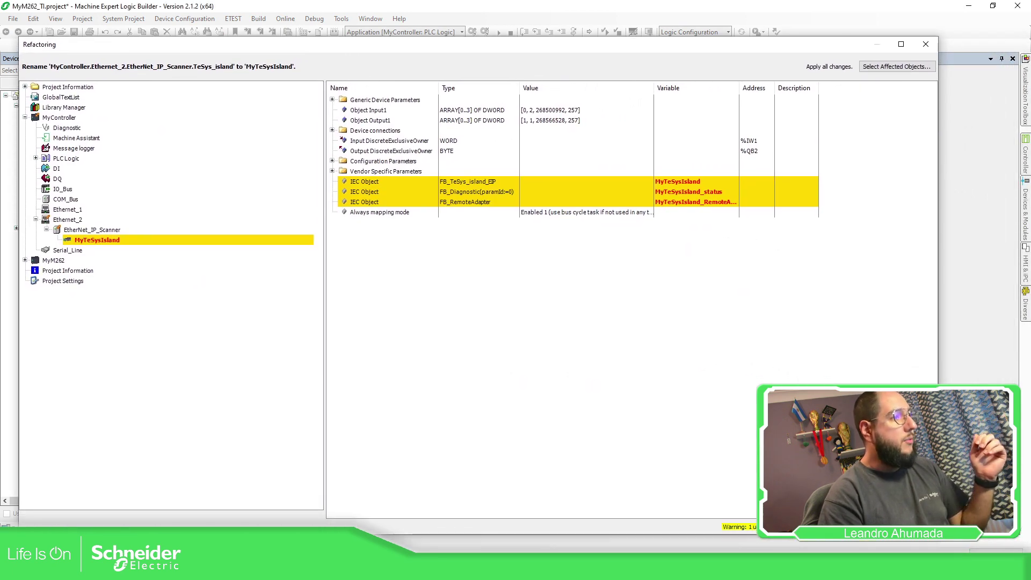
key("Return")
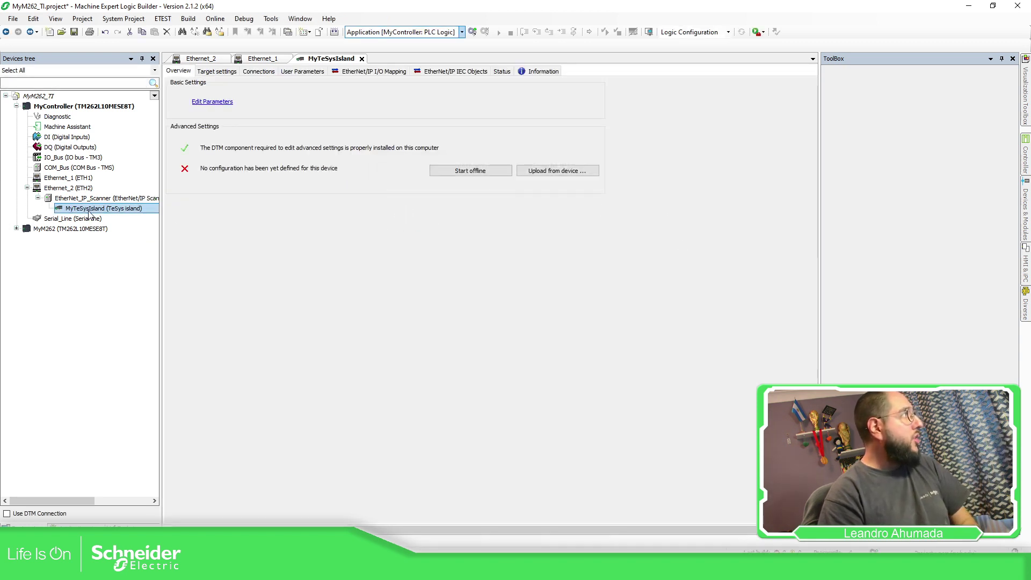
left_click(227, 232)
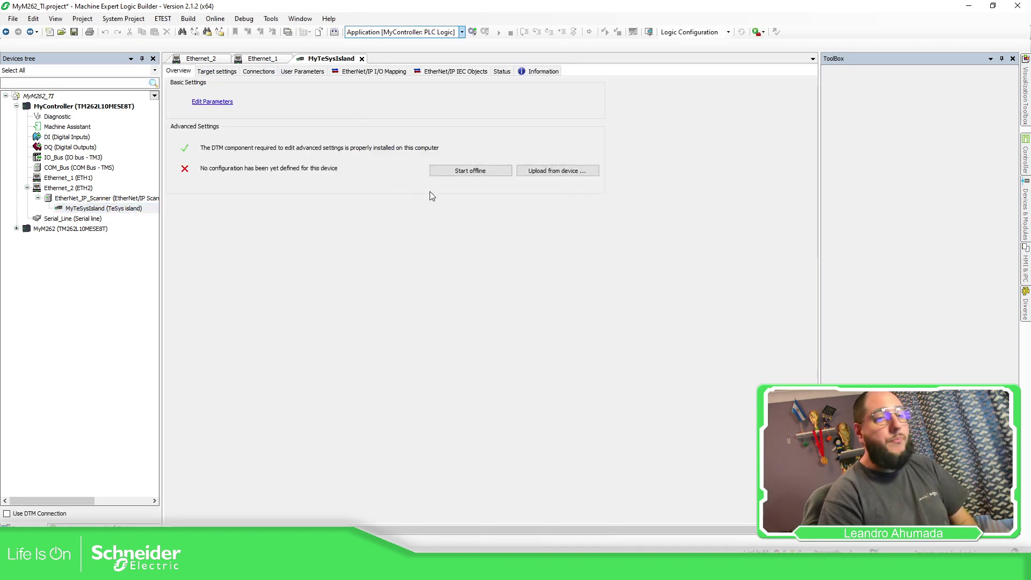
Attempt uploading MyTeSysIsland's configuration by manual IP, then dismiss the invalid address and no-login errors
left_click(103, 210)
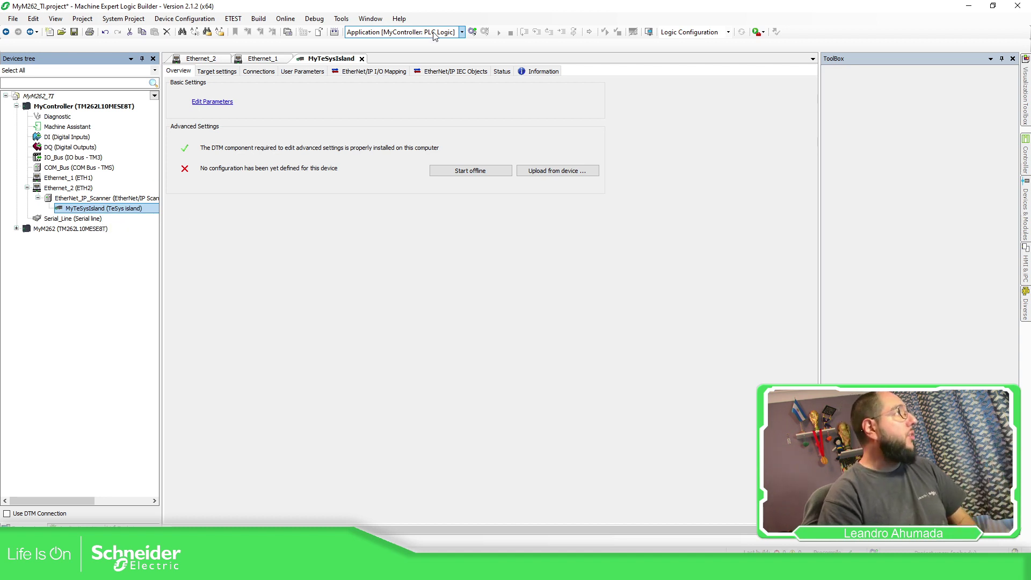
left_click(532, 173)
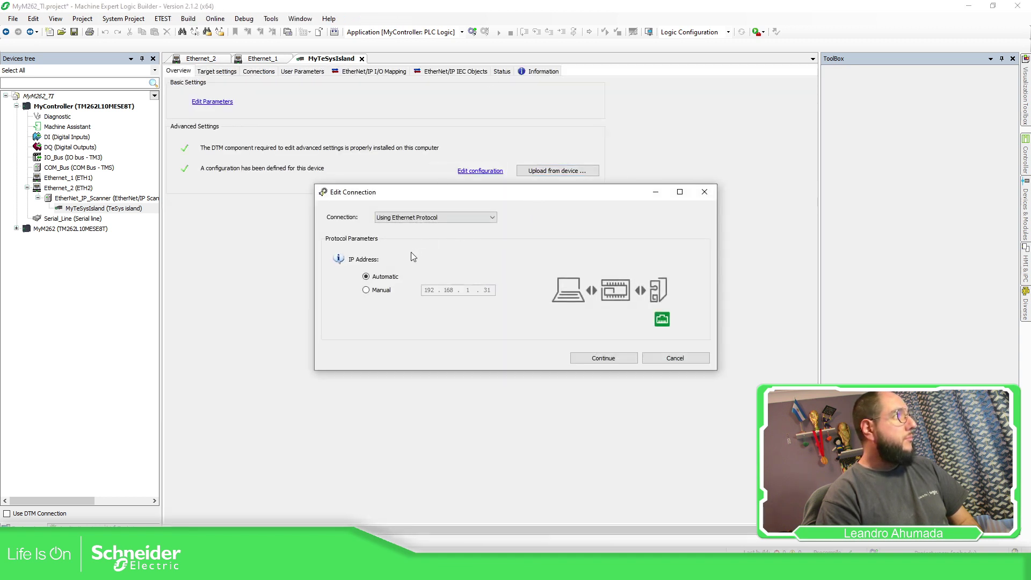
left_click(370, 291)
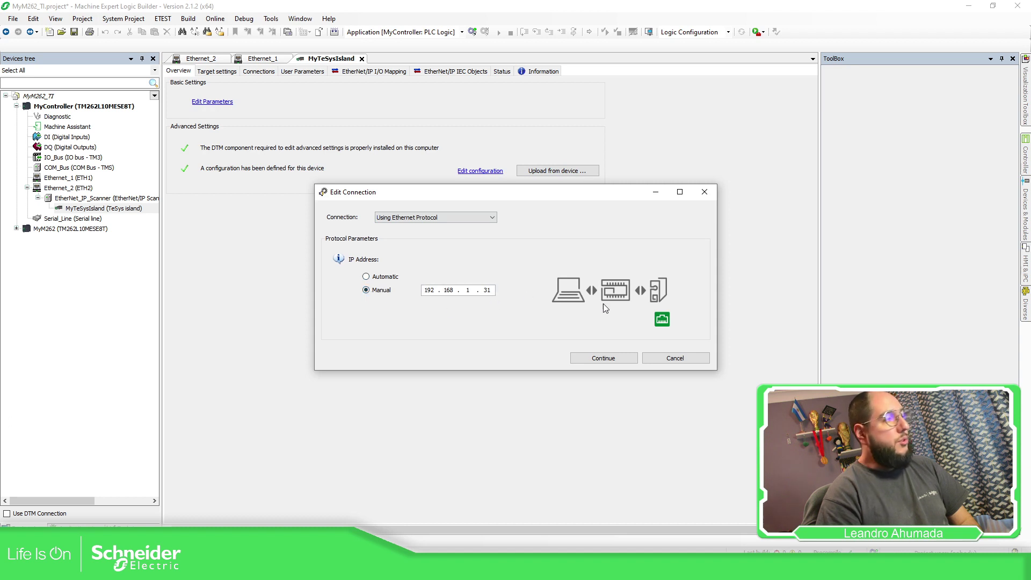
left_click(618, 359)
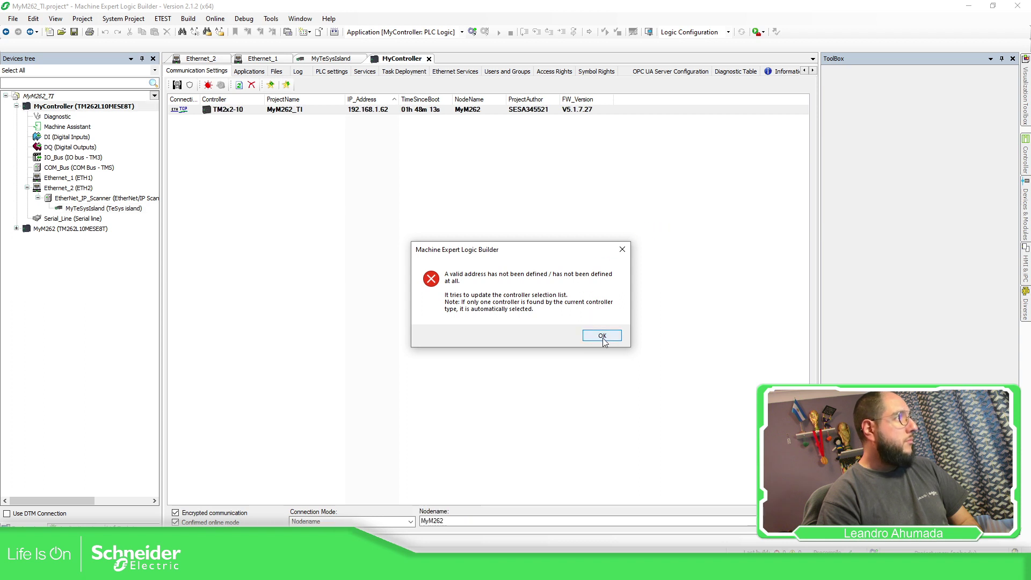
left_click(604, 340)
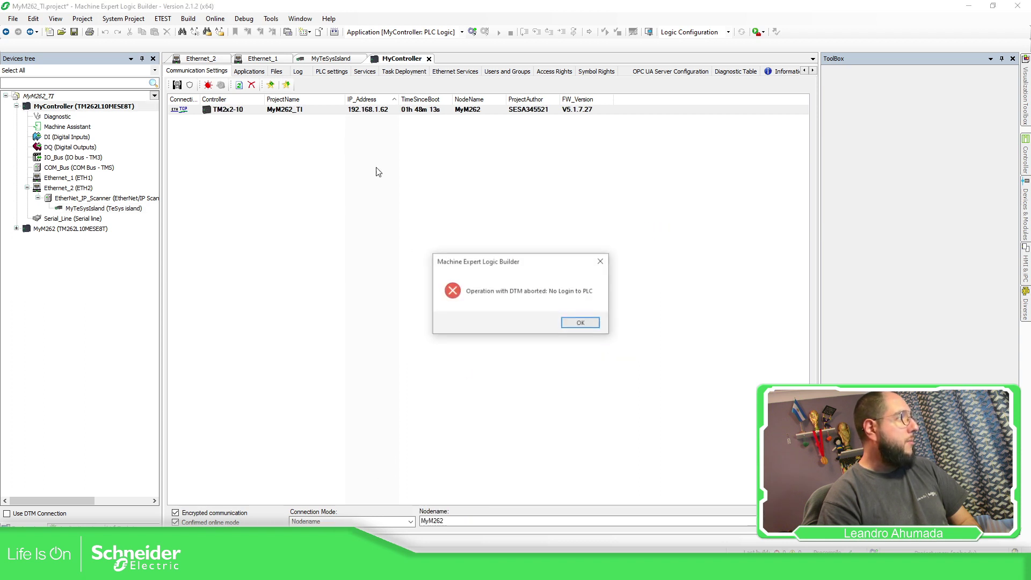
left_click(579, 325)
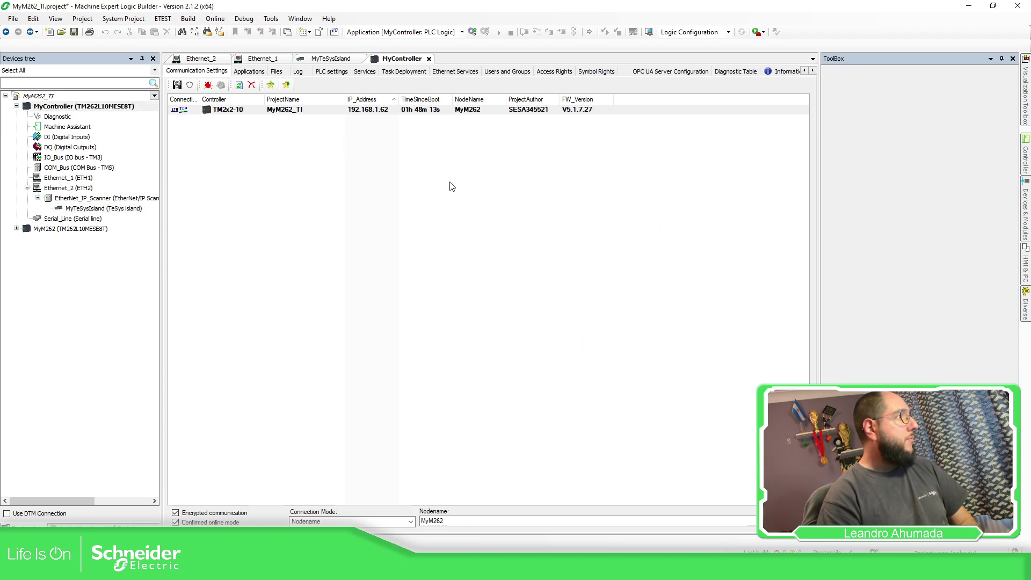
Select the TM2x2-10 controller and connect by IP Address (Fast TCP) to 192.168.1.62
left_click(277, 112)
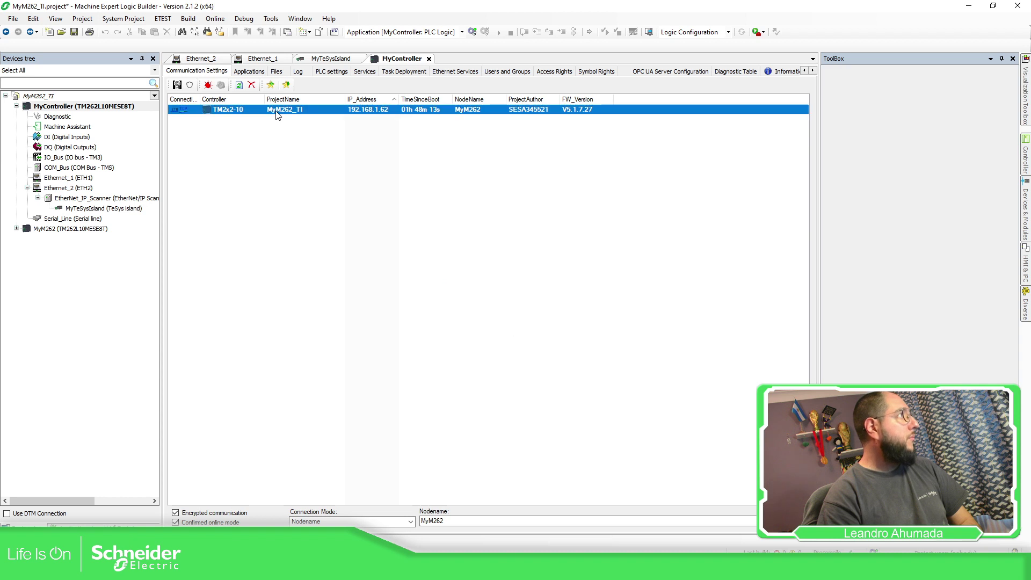
left_click(411, 522)
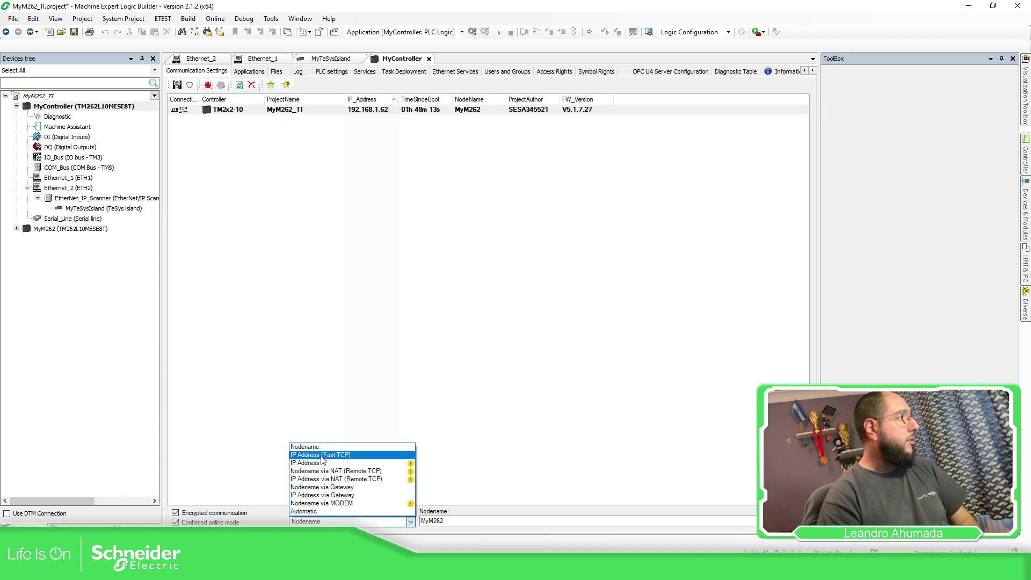
left_click(321, 455)
left_click(465, 519)
type("192")
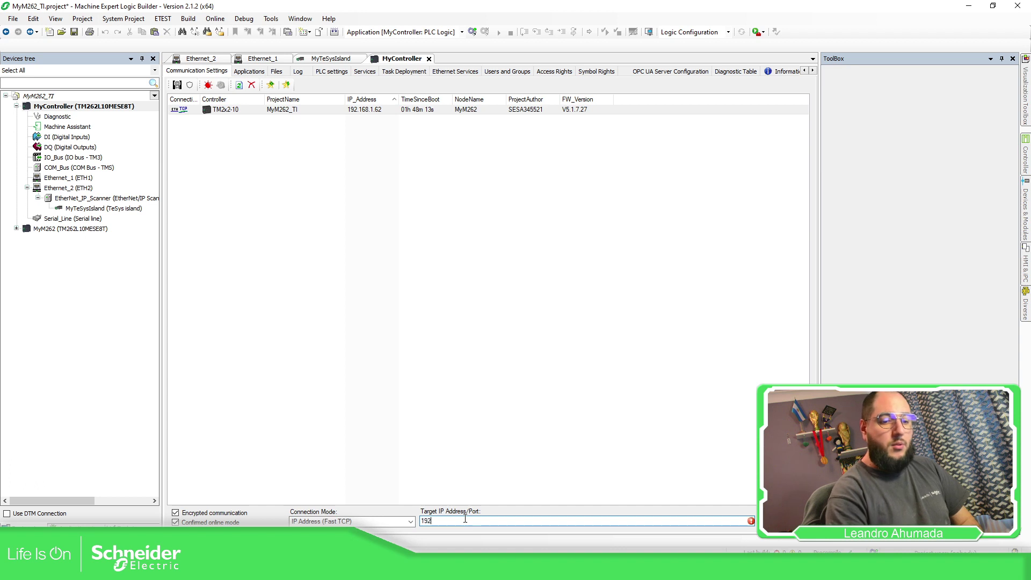
type(".168.1.62")
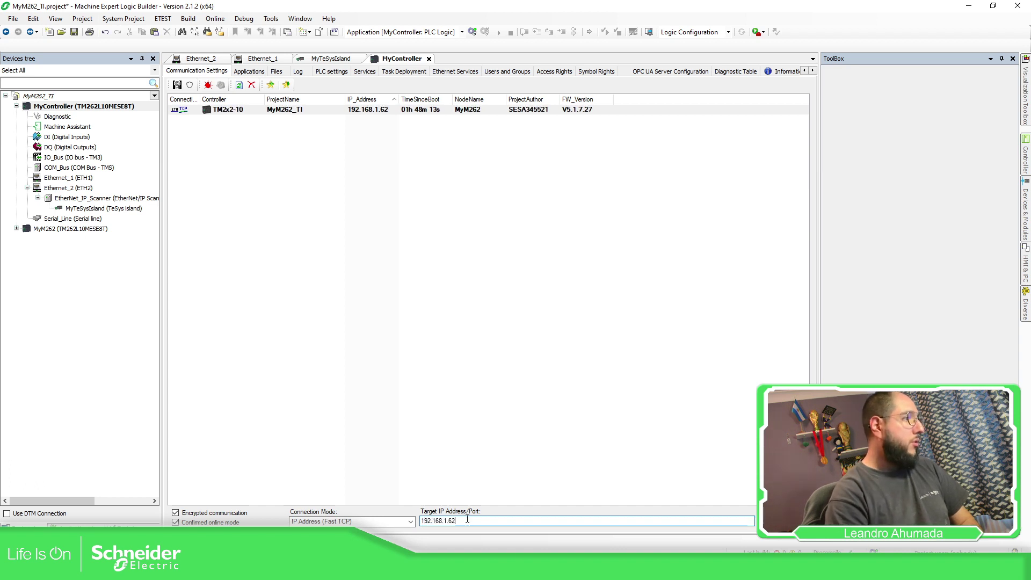
key("alt+F8")
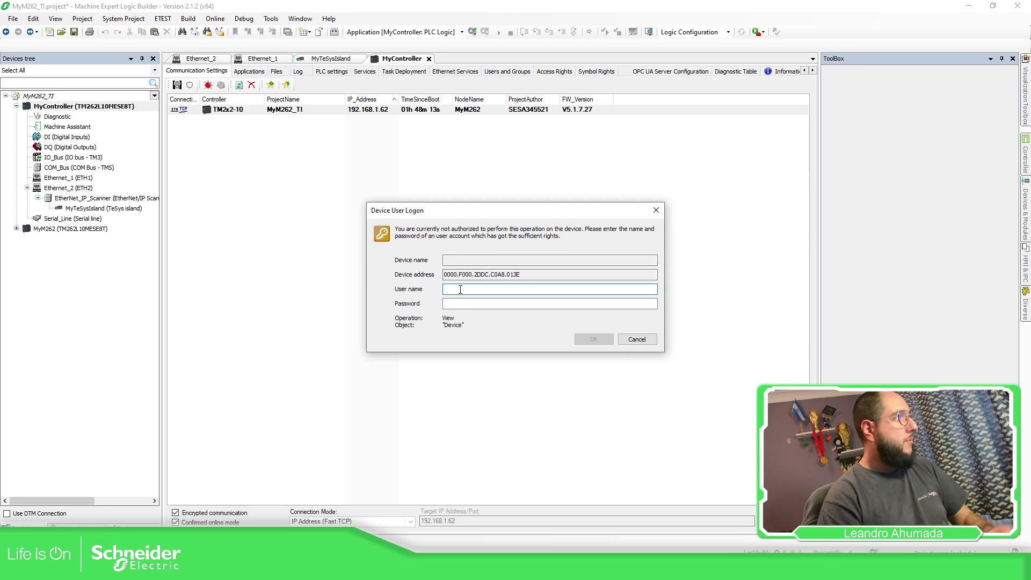
Enter the device user name and password, then dismiss the failed authentication message
type("Admininstr")
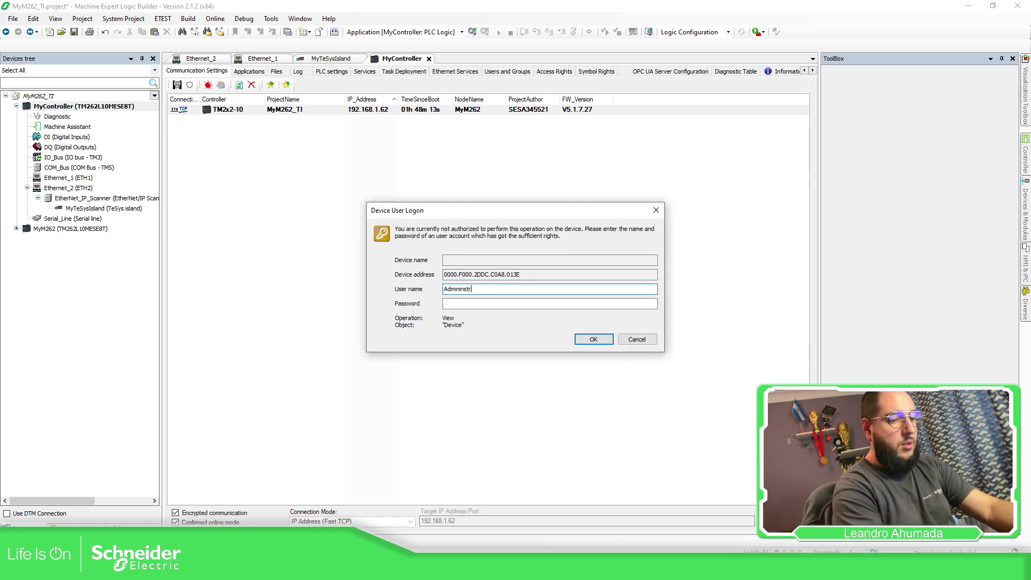
type("ator")
key("Tab")
type("a")
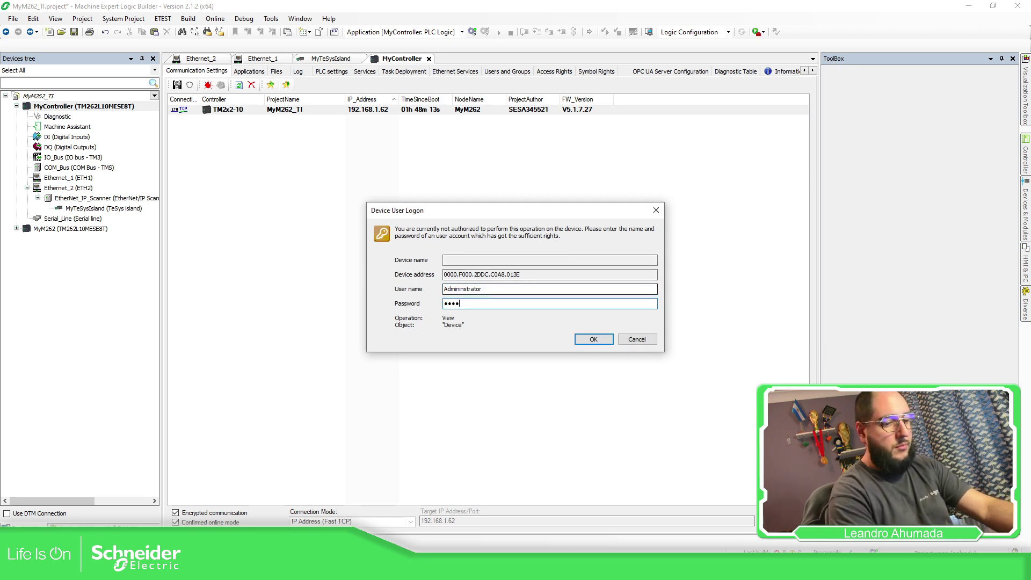
type("••")
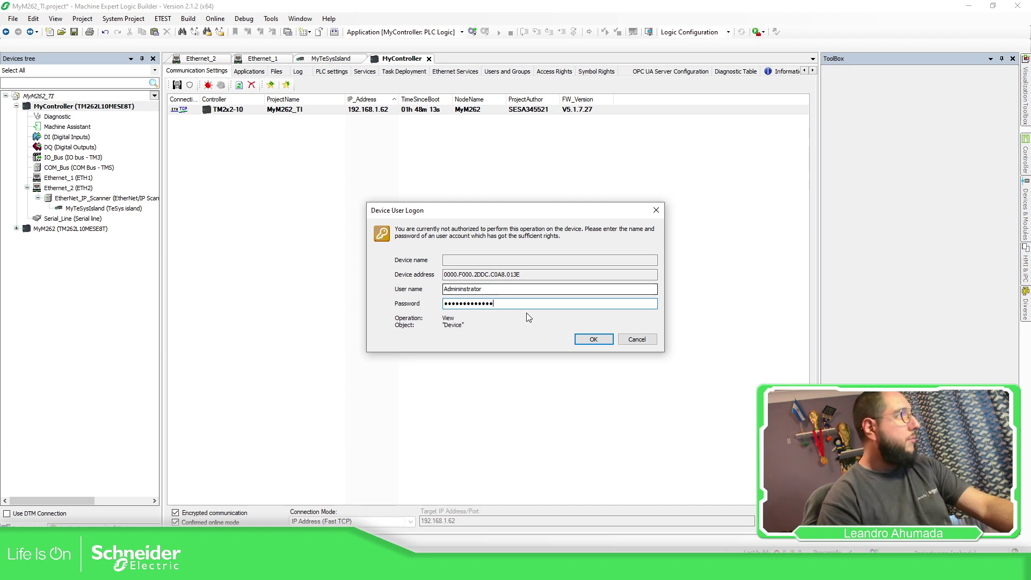
left_click(592, 341)
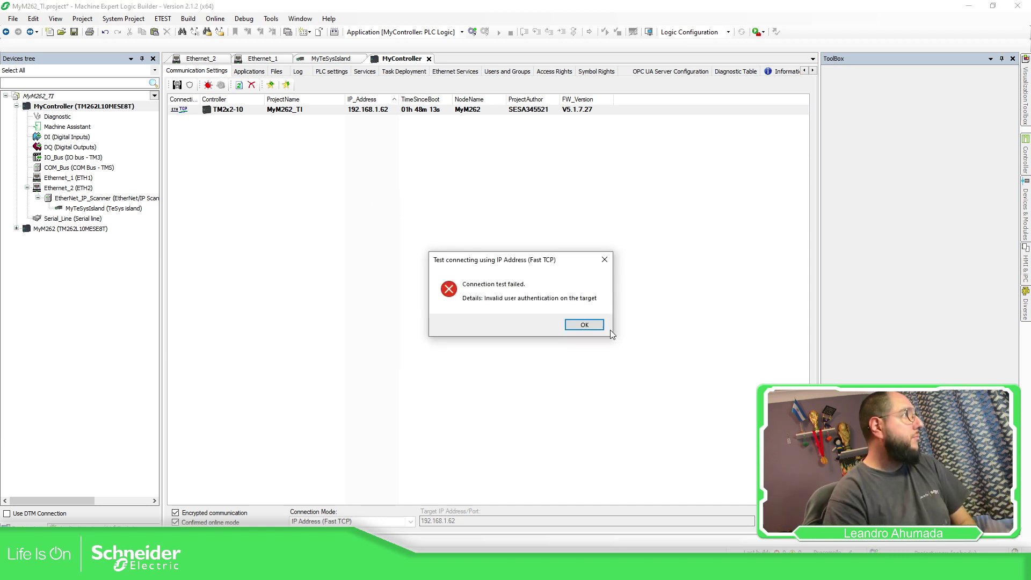
left_click(584, 325)
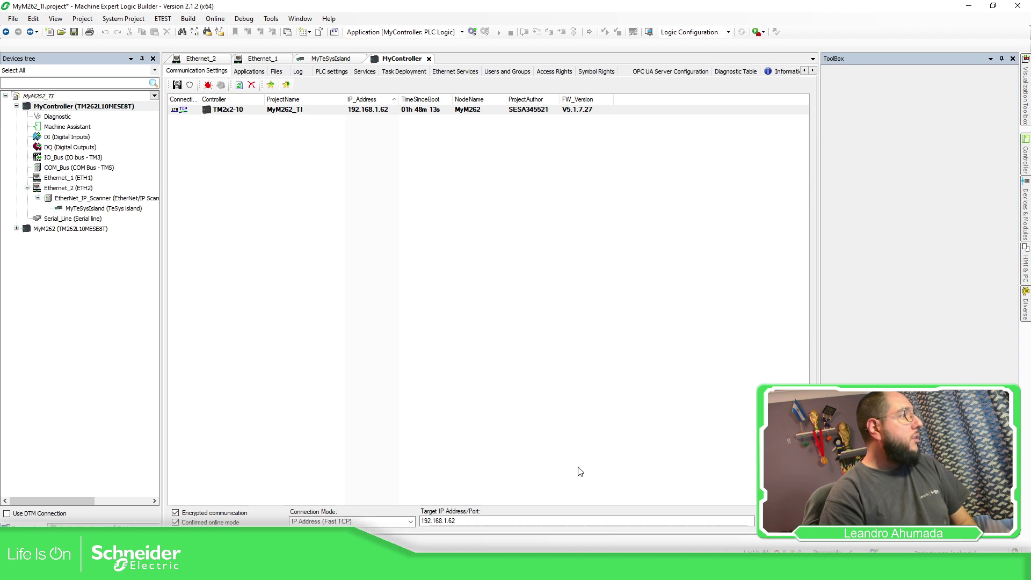
left_click(317, 110)
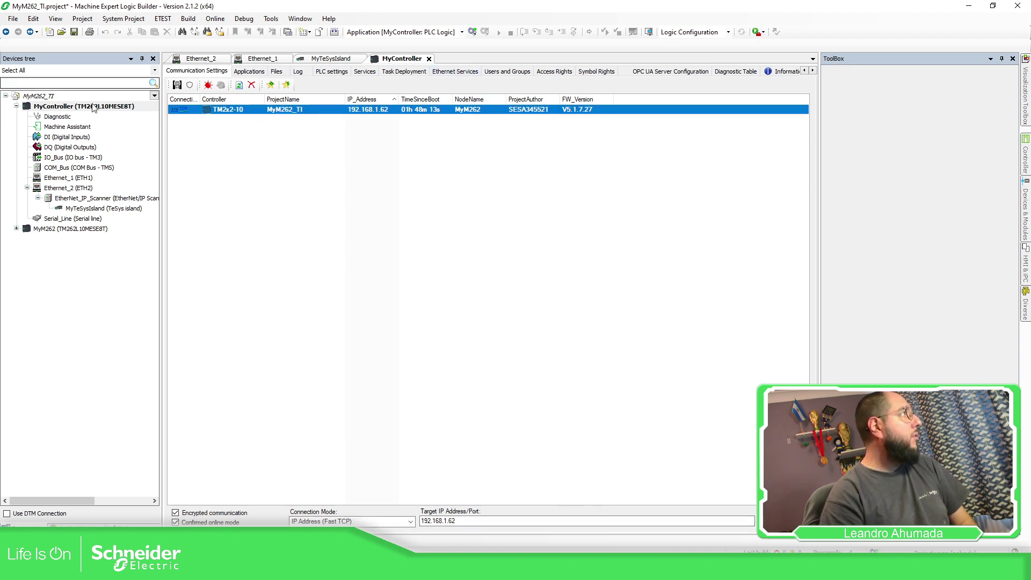
Log in to node MyM262, accepting the equipment warning and entering the device user credentials
left_click(473, 32)
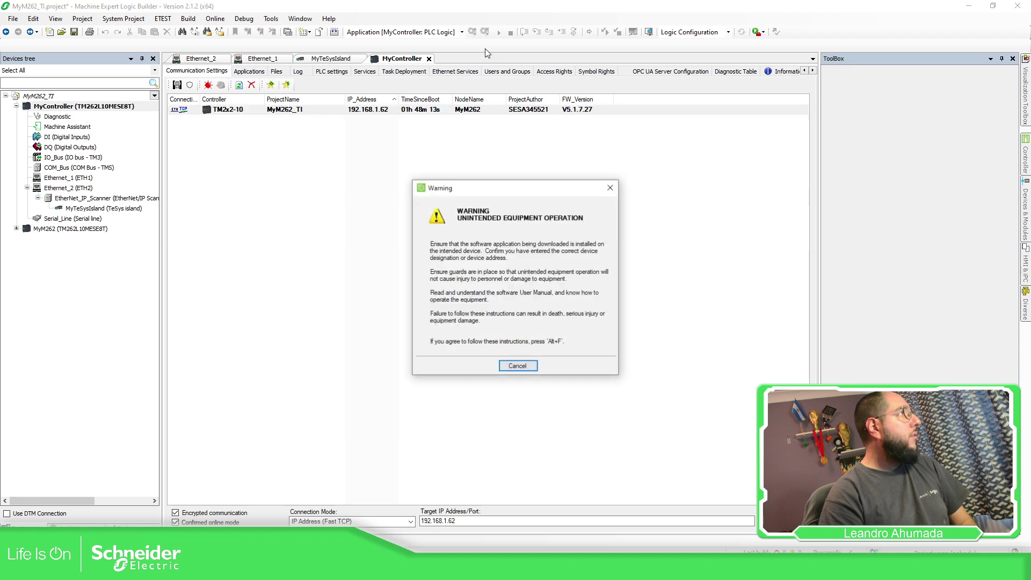
key("alt+f")
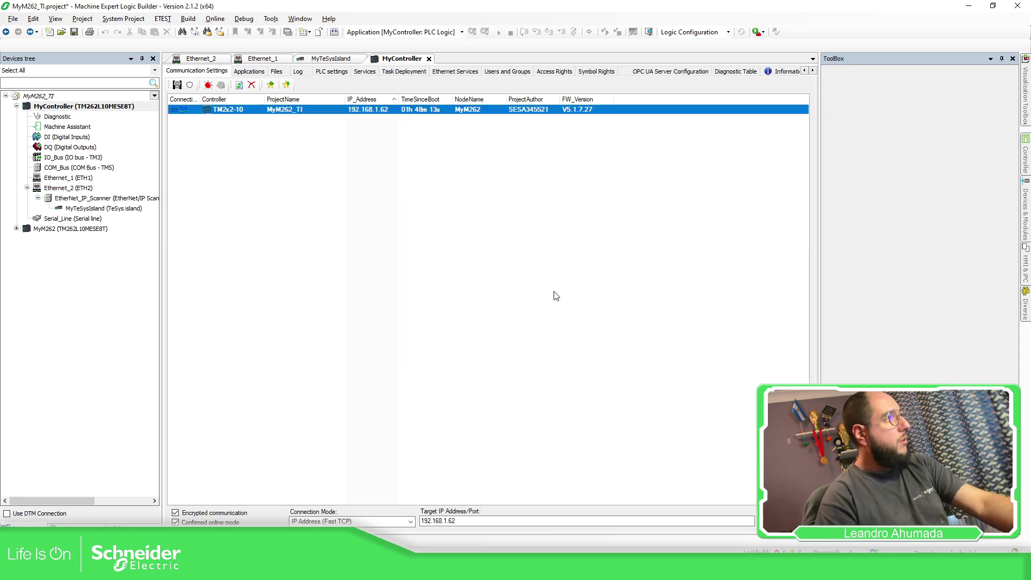
type("Administrator")
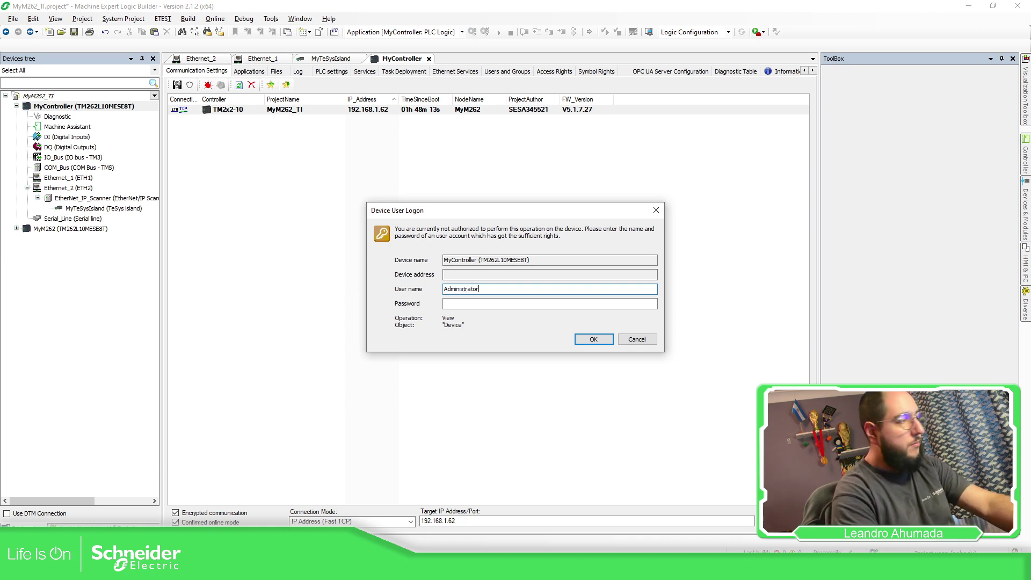
double_click(465, 289)
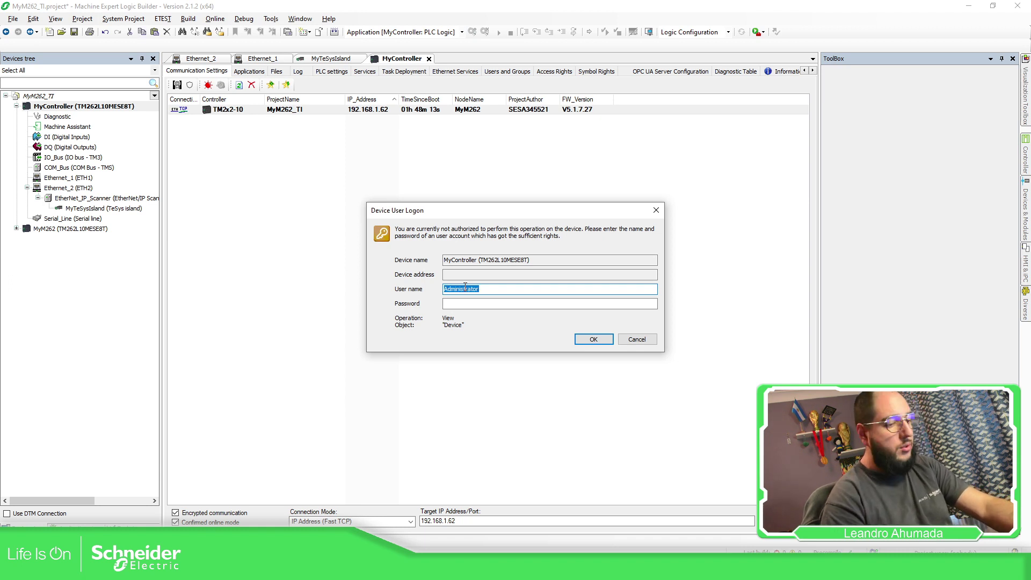
left_click(459, 304)
key("ctrl+v")
left_click(593, 340)
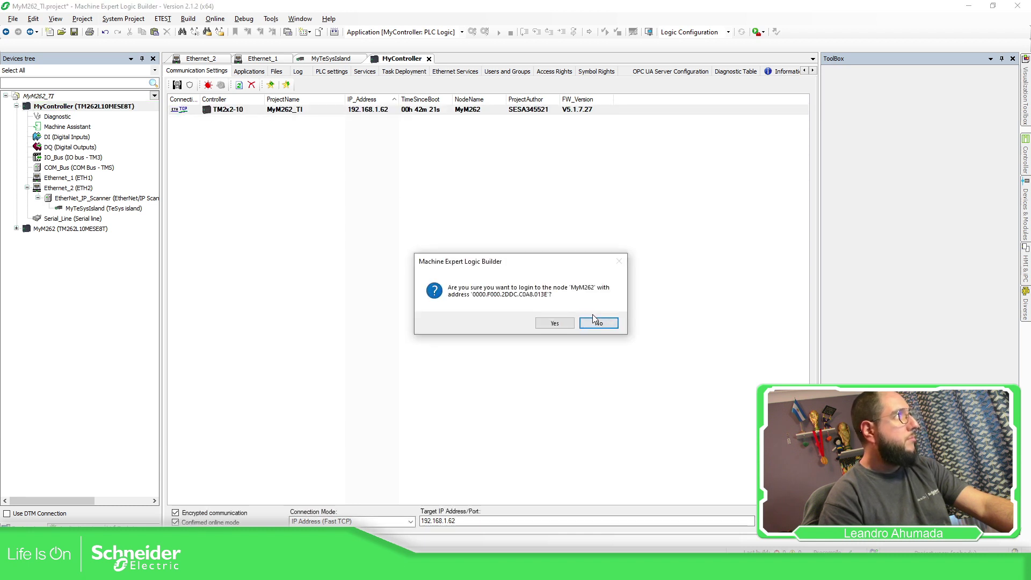
left_click(556, 323)
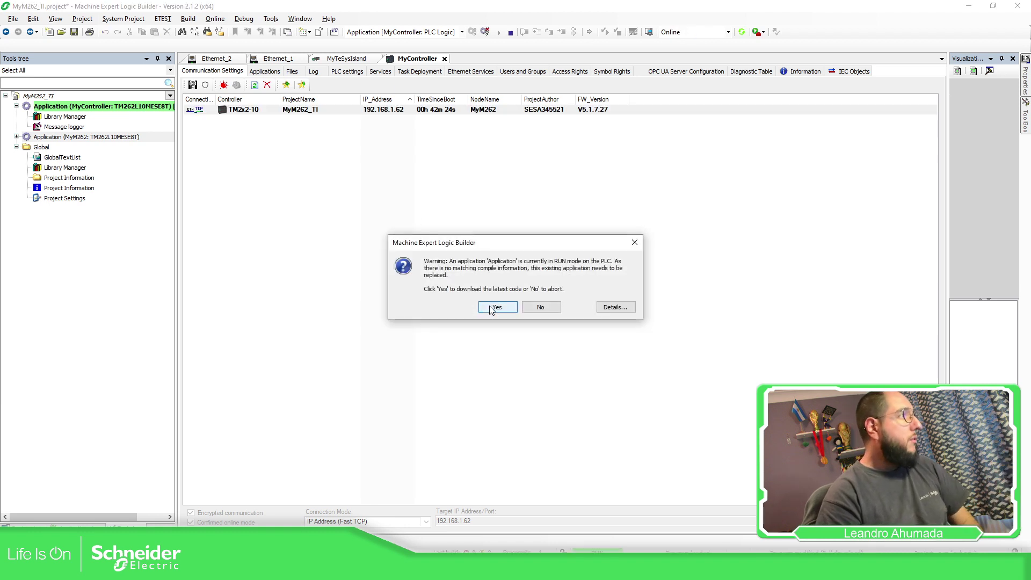
Download the latest code to MyM262, replacing the running application, and start it
left_click(492, 305)
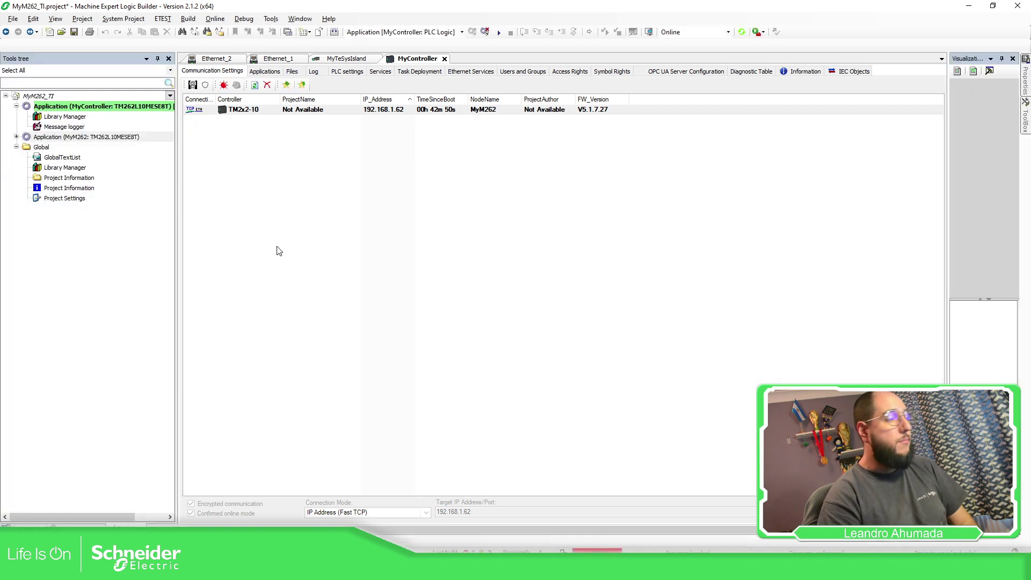
left_click(485, 31)
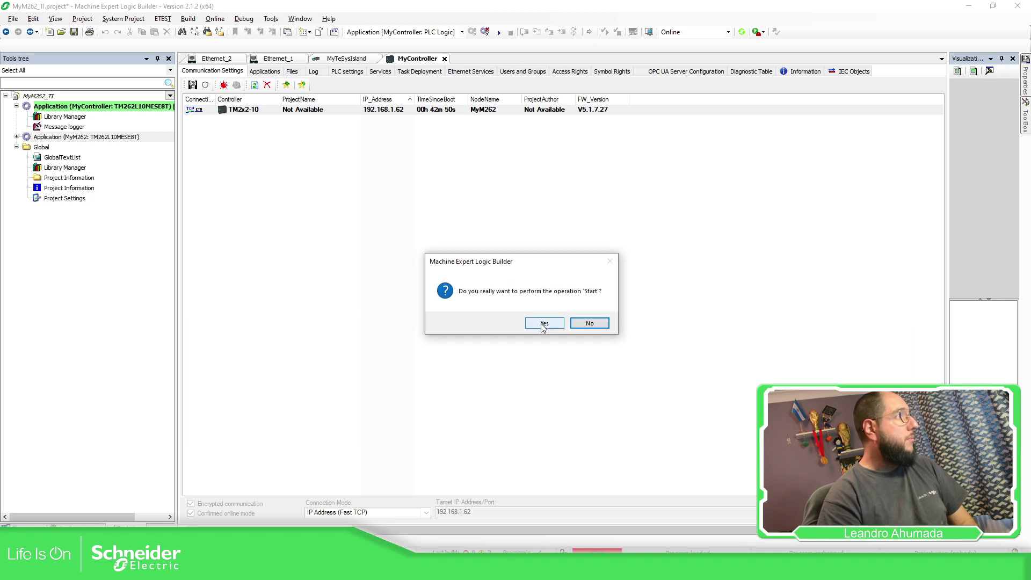
left_click(543, 325)
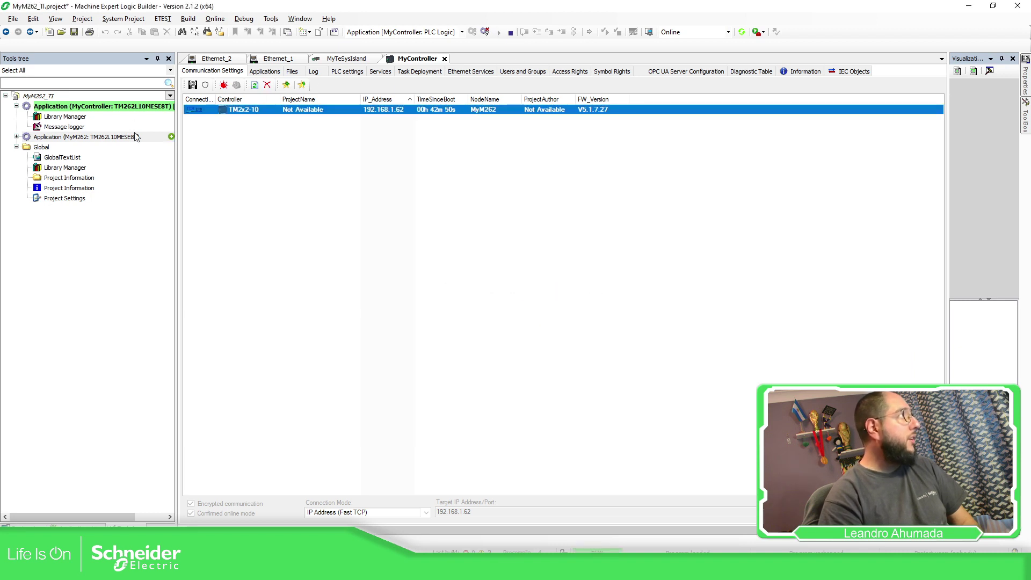
Open MyTeSysIsland's editor and upload its configuration from the device, acknowledging the safety instructions
left_click(21, 529)
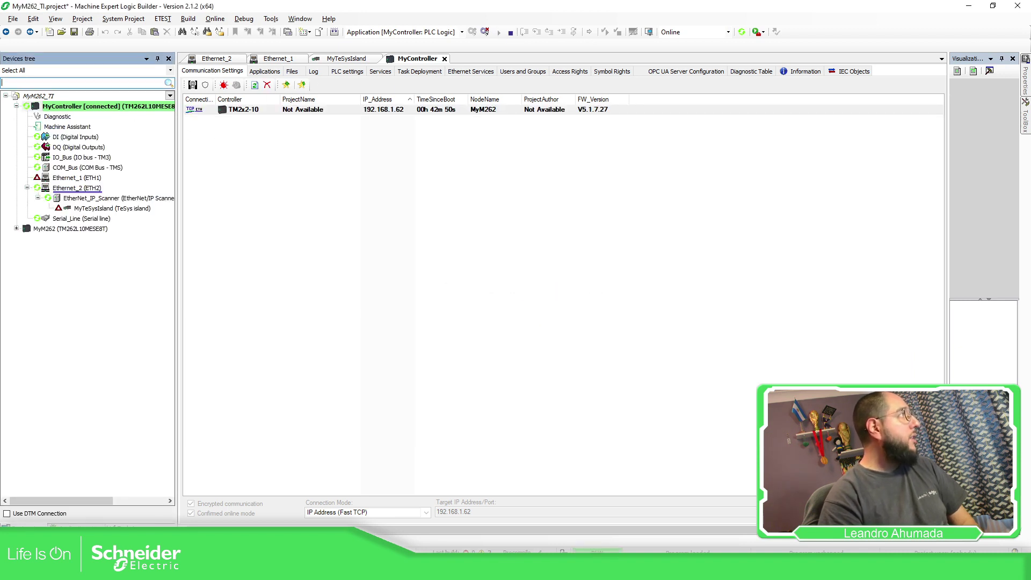
left_click(97, 209)
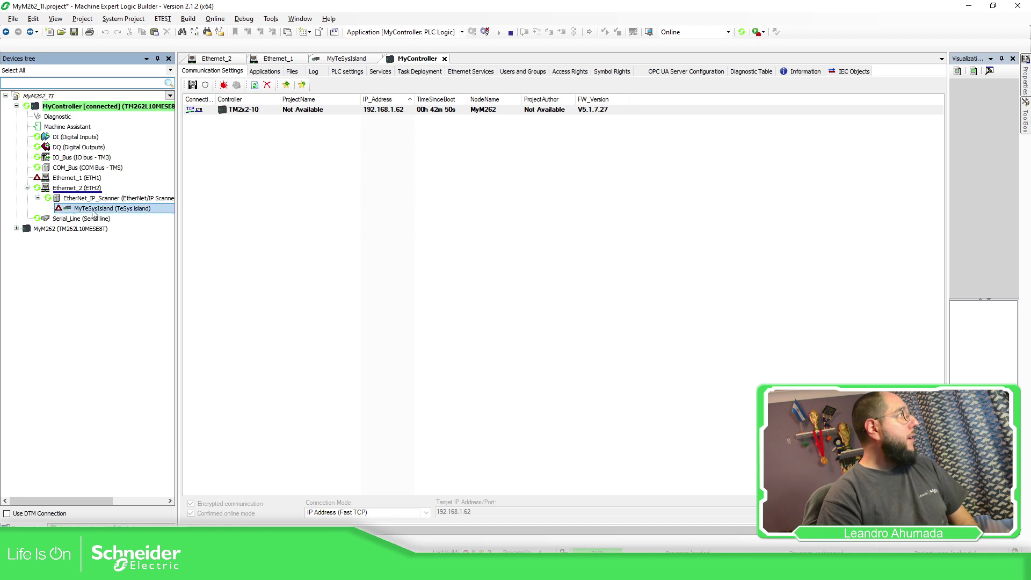
double_click(127, 211)
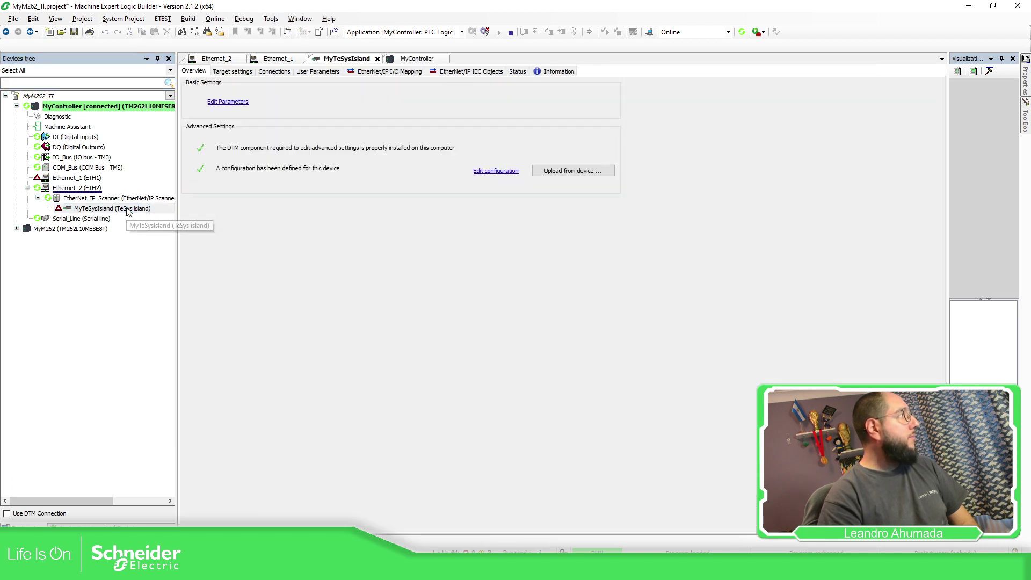
left_click(570, 175)
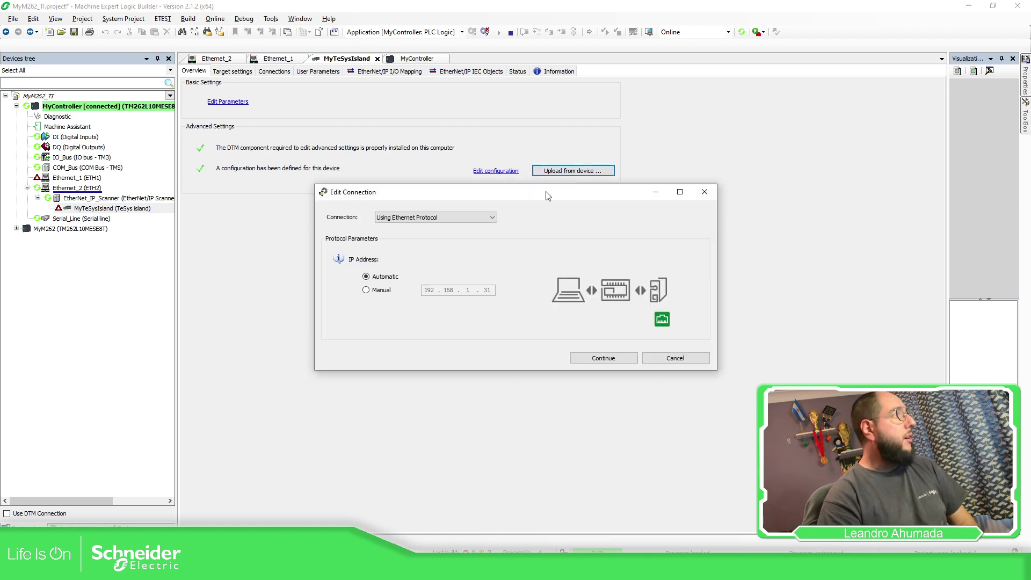
left_click(365, 291)
left_click(628, 356)
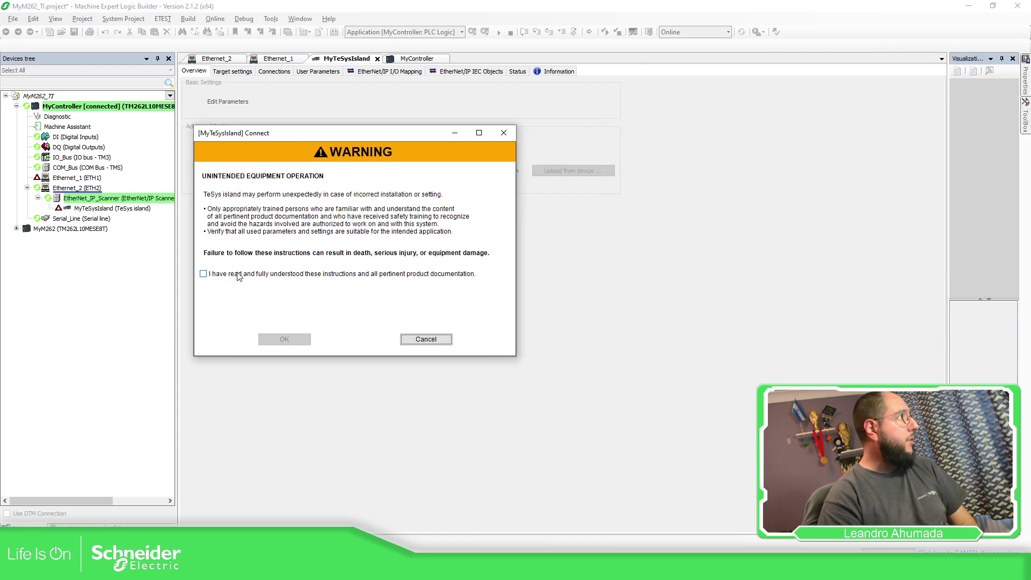
left_click(243, 275)
left_click(284, 338)
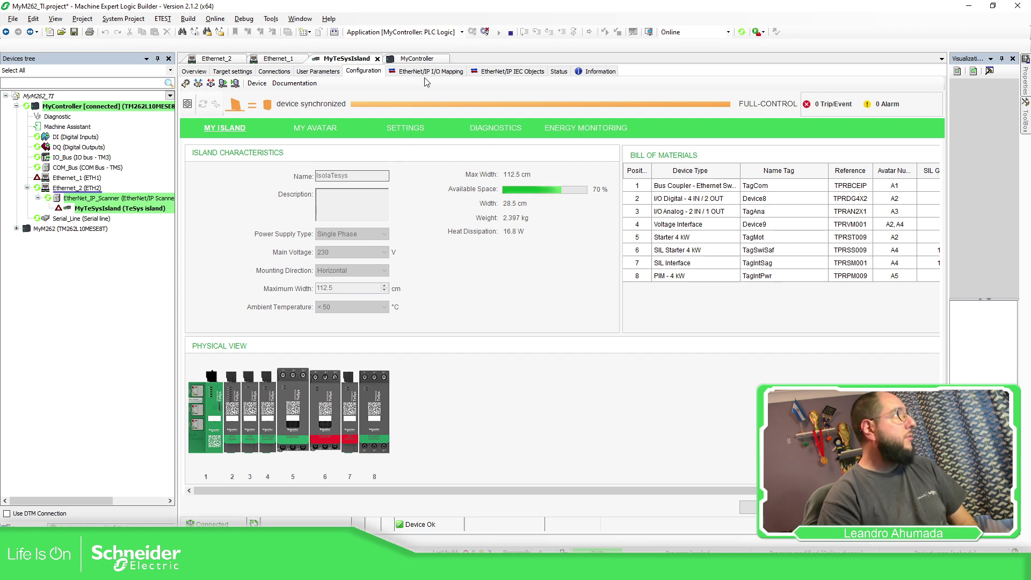
Review the island's EtherNet/IP I/O mapping, connections and target settings pages
left_click(450, 72)
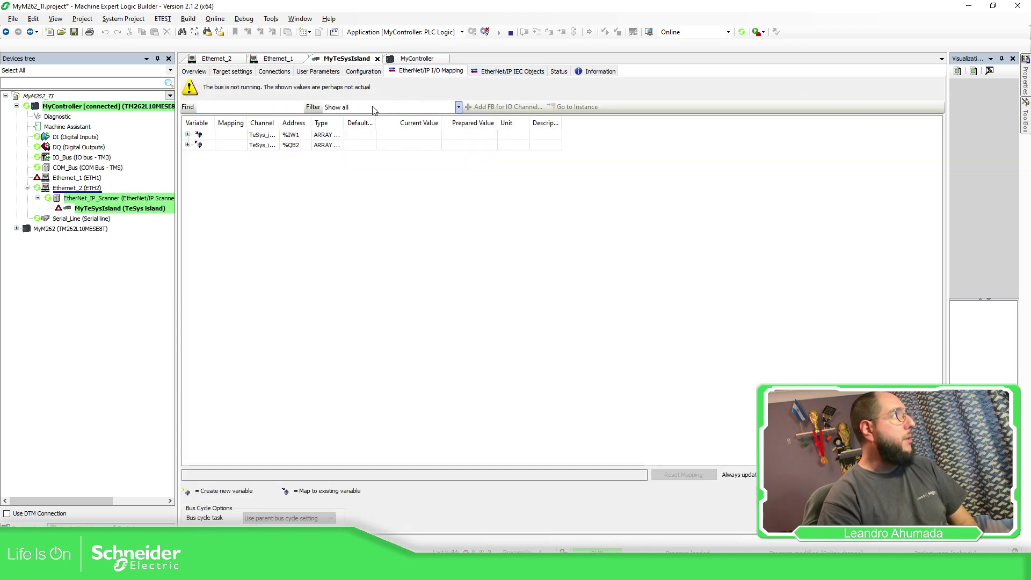
left_click(187, 145)
left_click(187, 134)
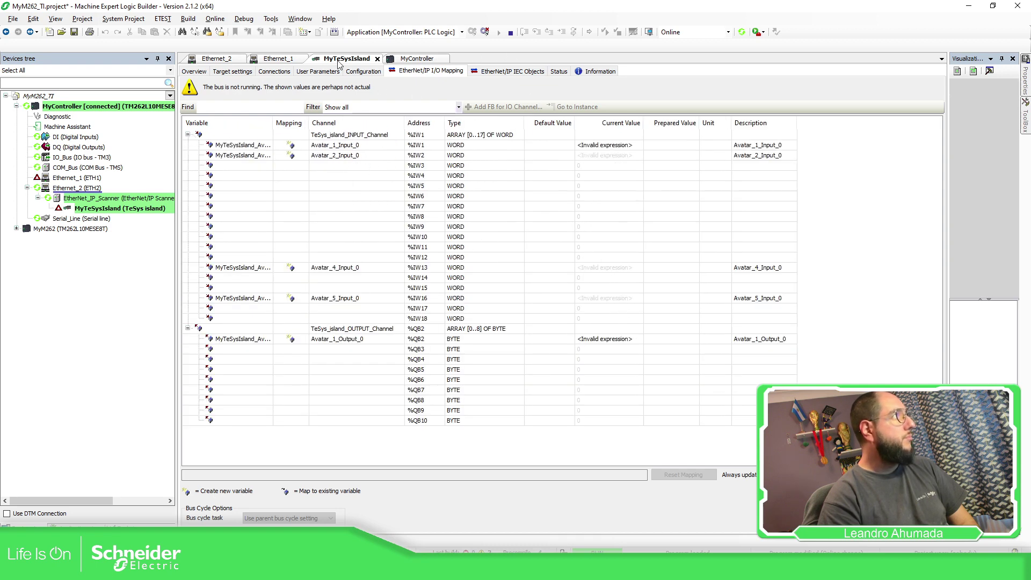
left_click(271, 71)
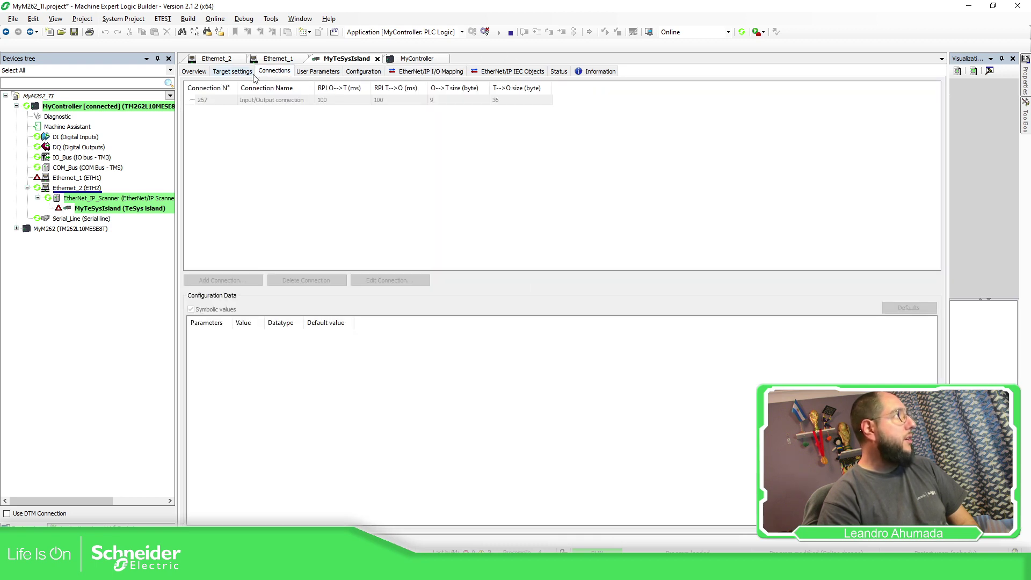
left_click(225, 73)
left_click(197, 73)
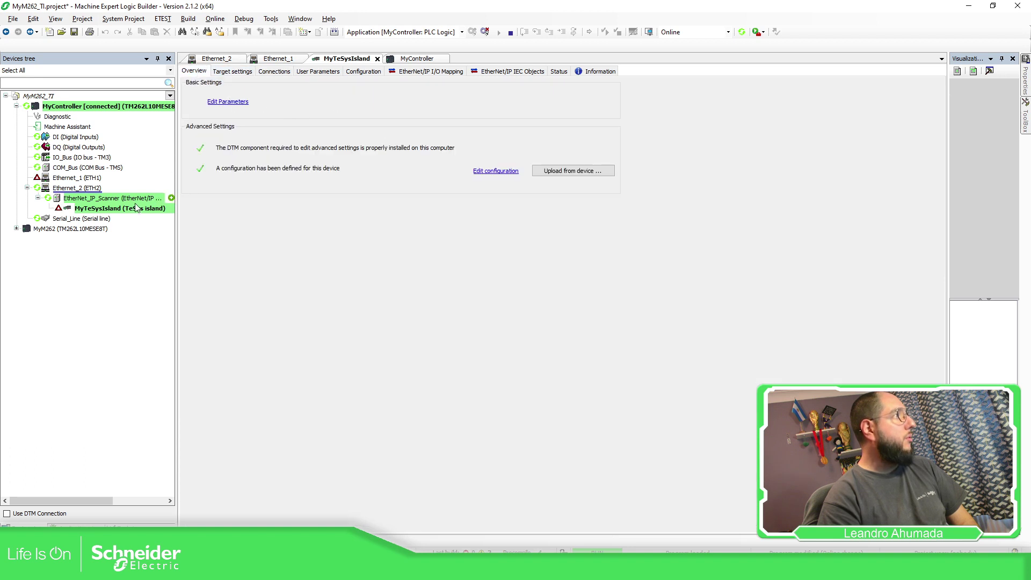
Disconnect EtherNet_IP_Scanner, inspect status, information and IEC objects, then log out
right_click(113, 198)
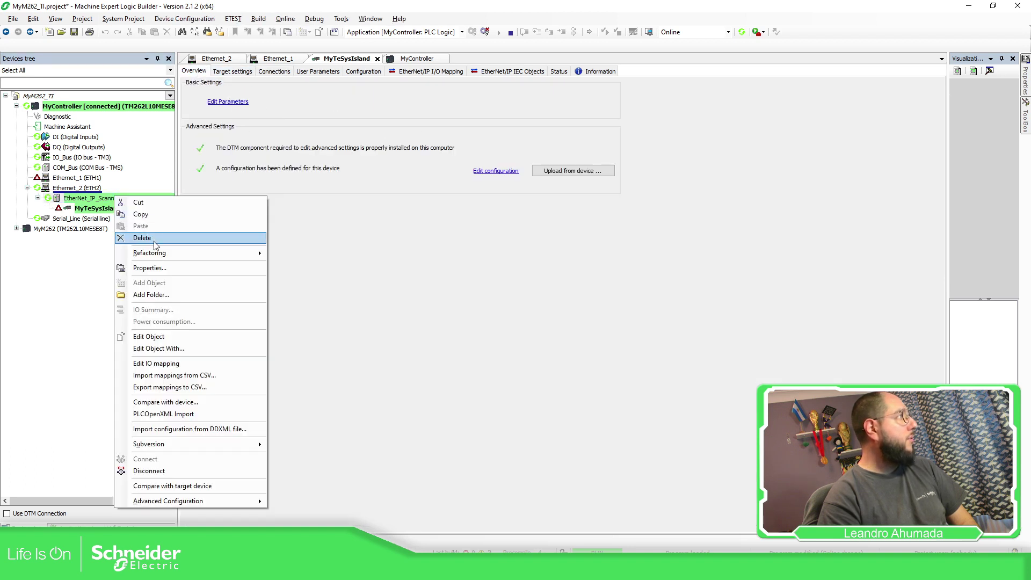
left_click(149, 471)
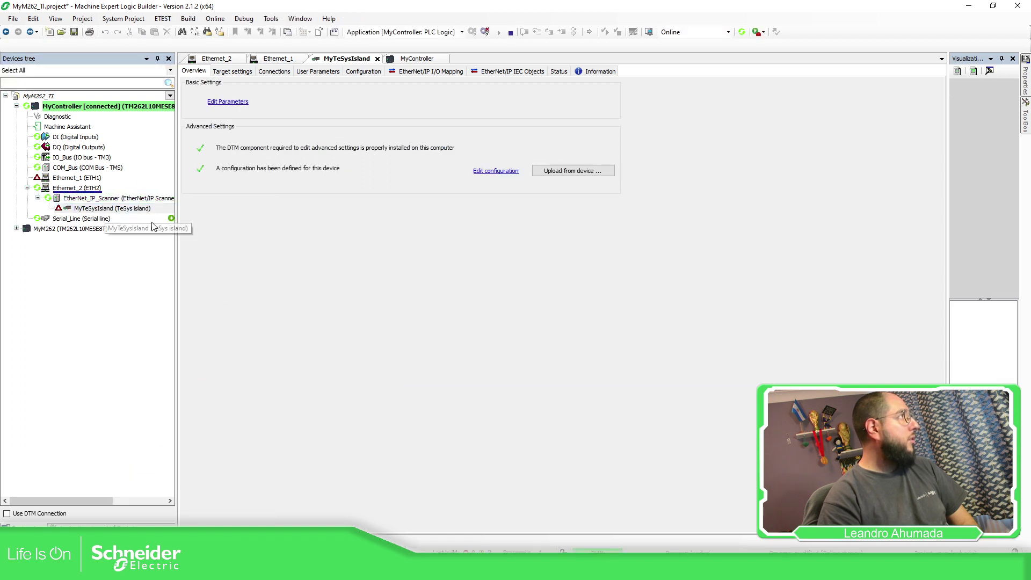
left_click(559, 72)
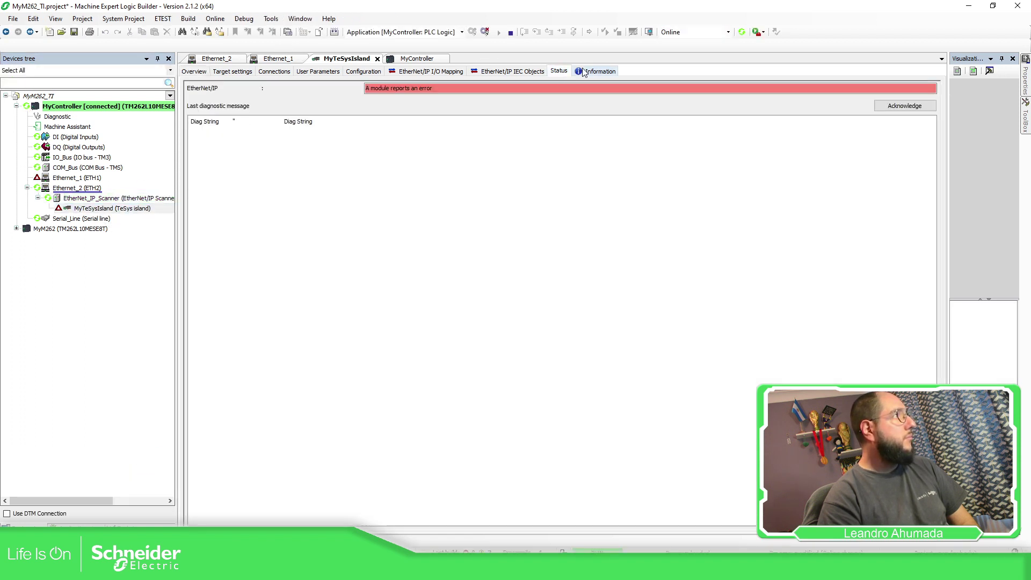
left_click(587, 71)
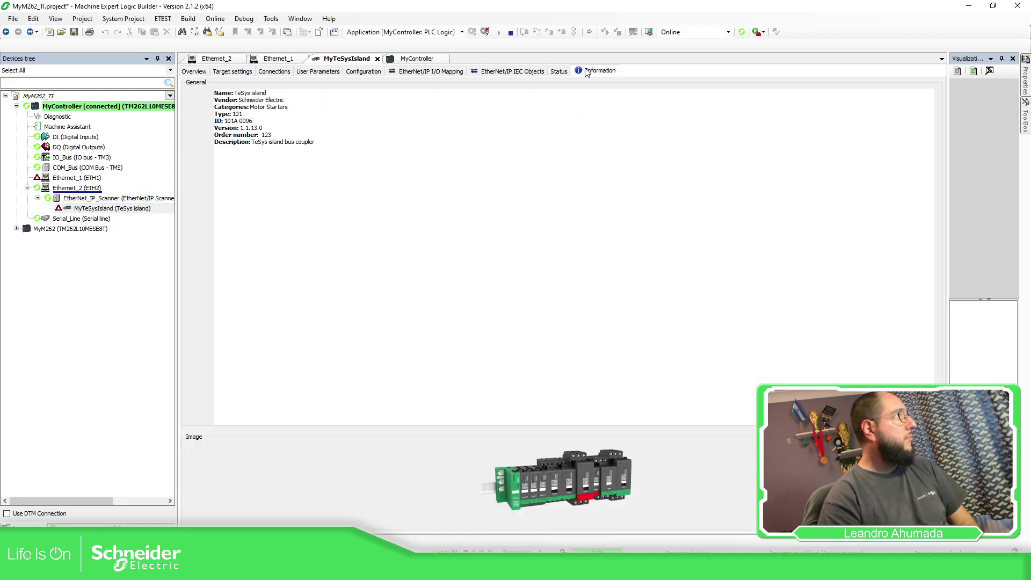
left_click(547, 72)
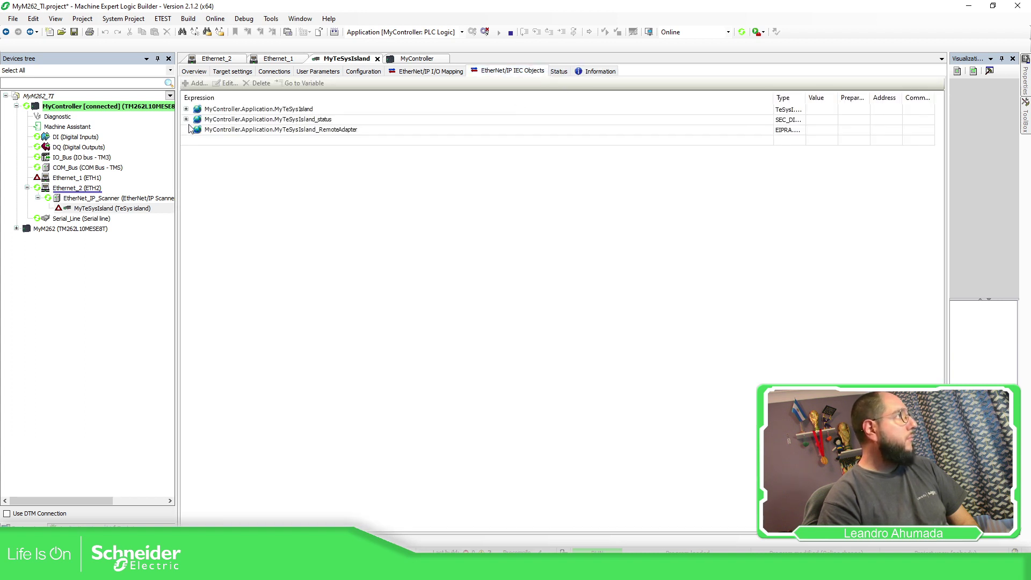
left_click(231, 133)
left_click_drag(805, 99, 877, 99)
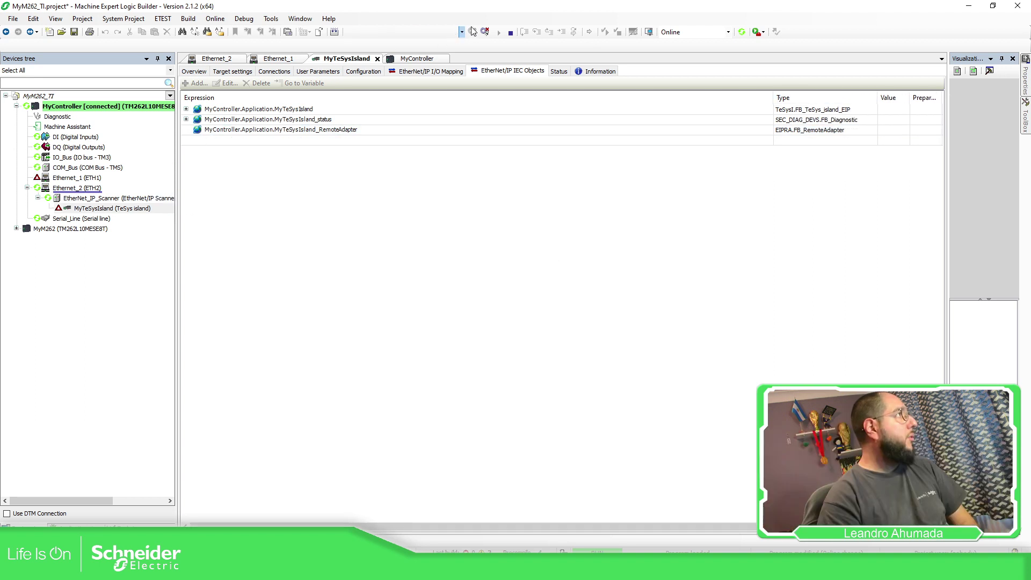
left_click(484, 32)
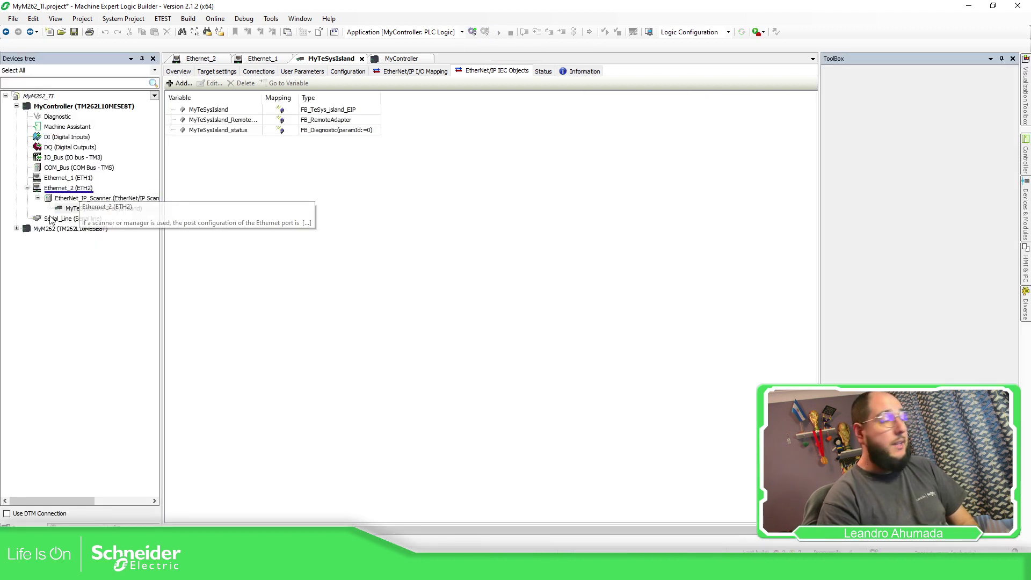
Review MyTeSysIsland's target settings and close the island and MyController editors
left_click(105, 208)
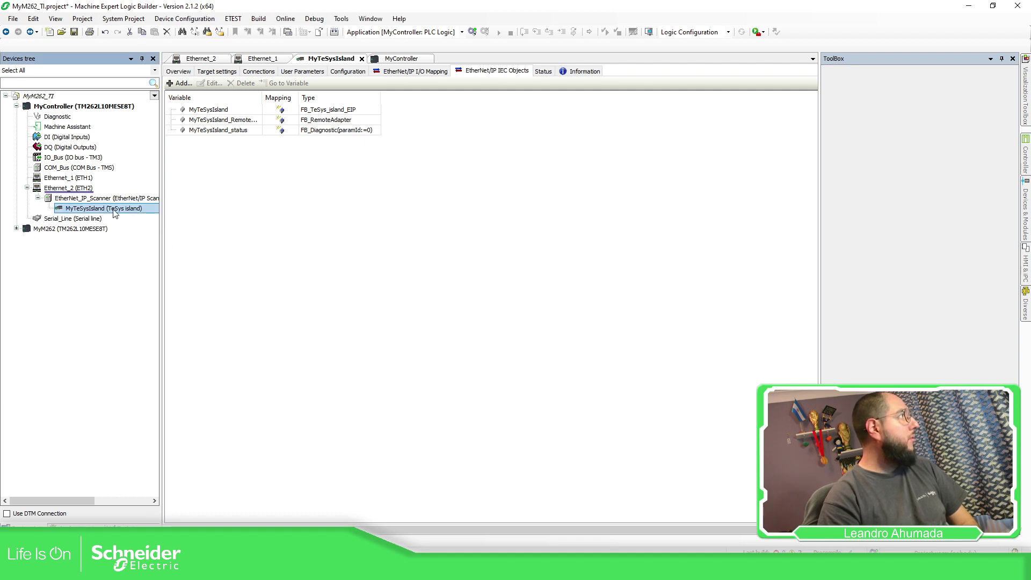
left_click(216, 71)
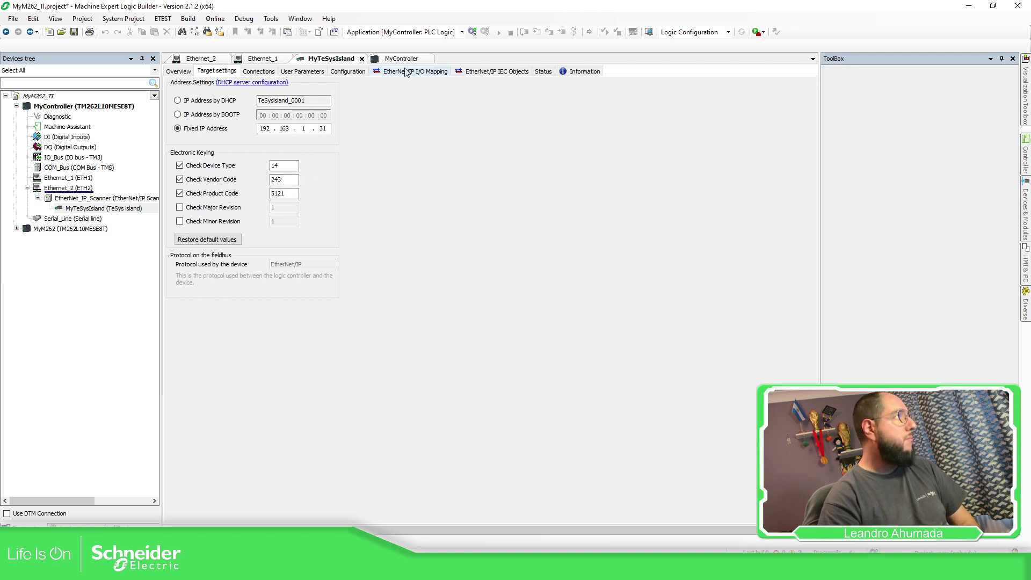
left_click(361, 59)
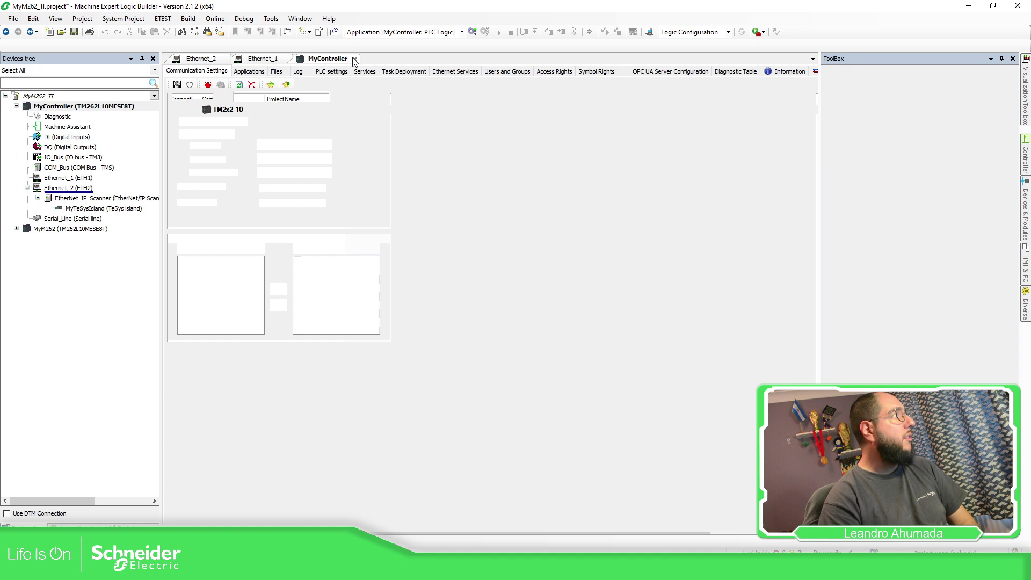
left_click(354, 59)
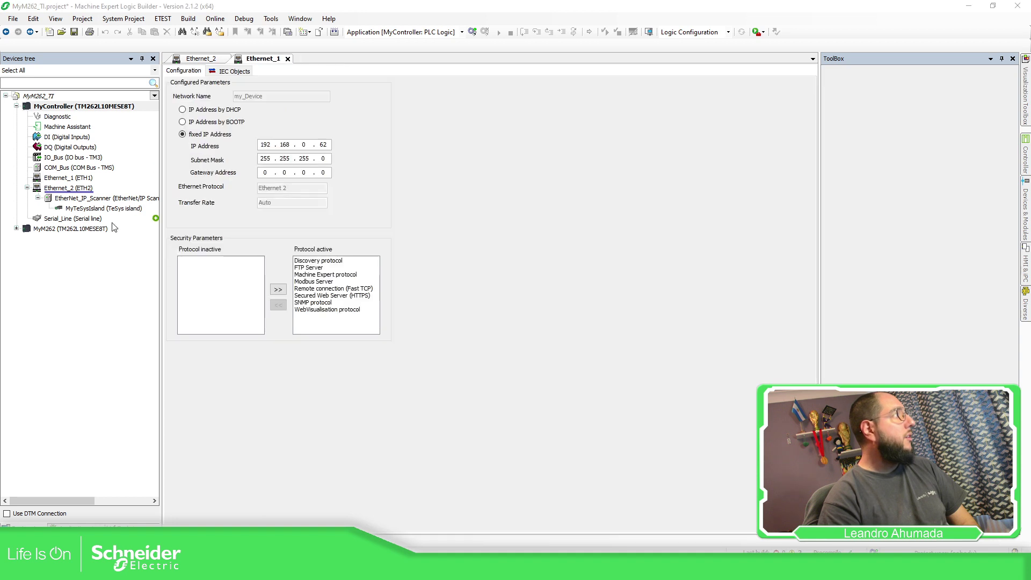
Check Ethernet_2 addressing and MyTeSysIsland again, then close all remaining editors
double_click(111, 189)
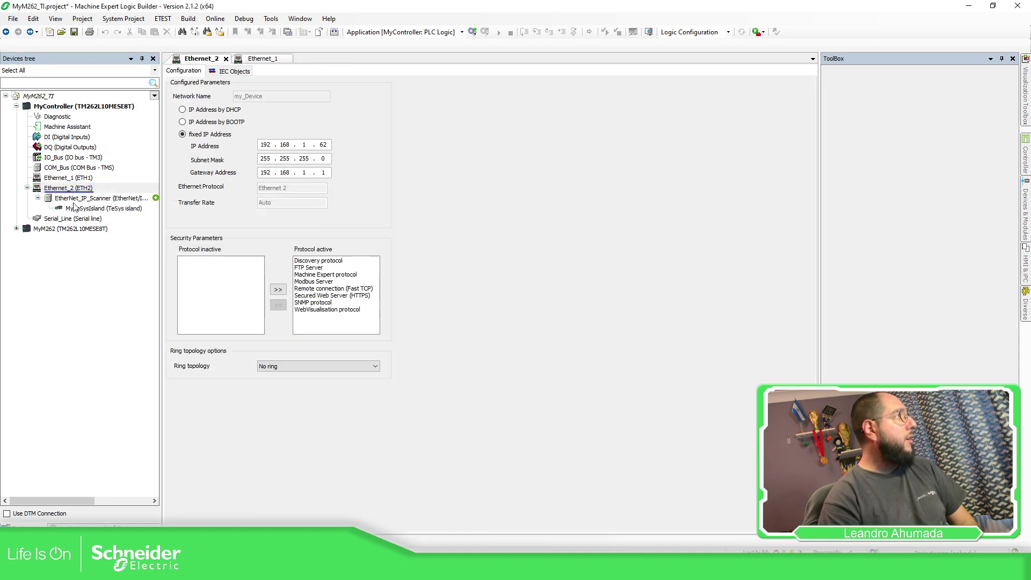
double_click(102, 208)
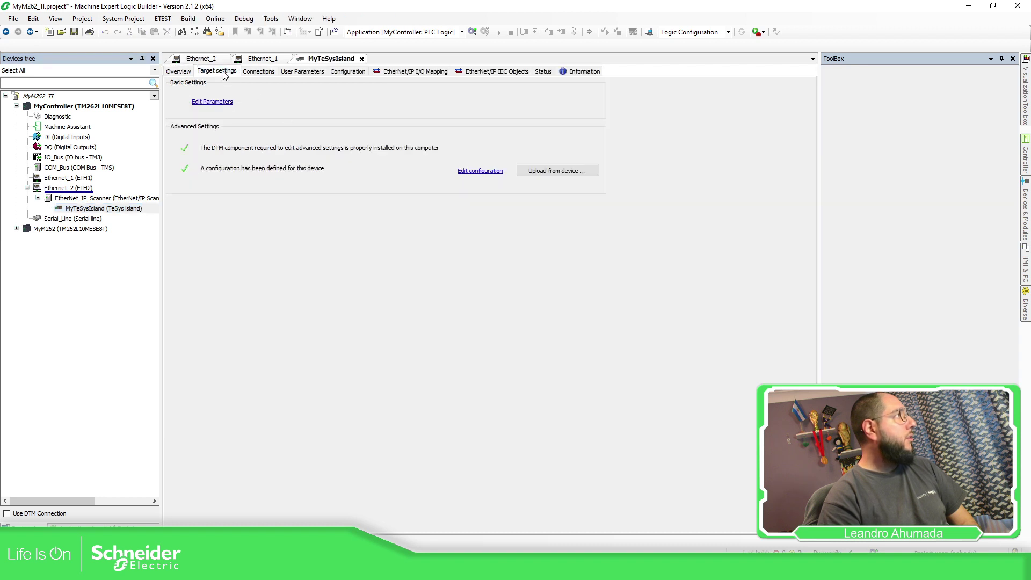
left_click(362, 58)
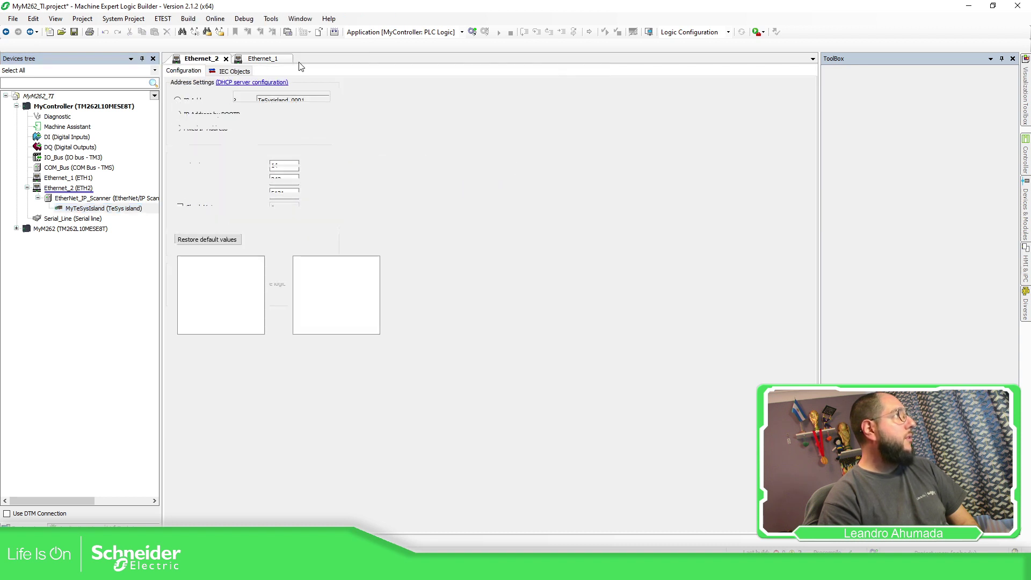
left_click(290, 59)
left_click(226, 60)
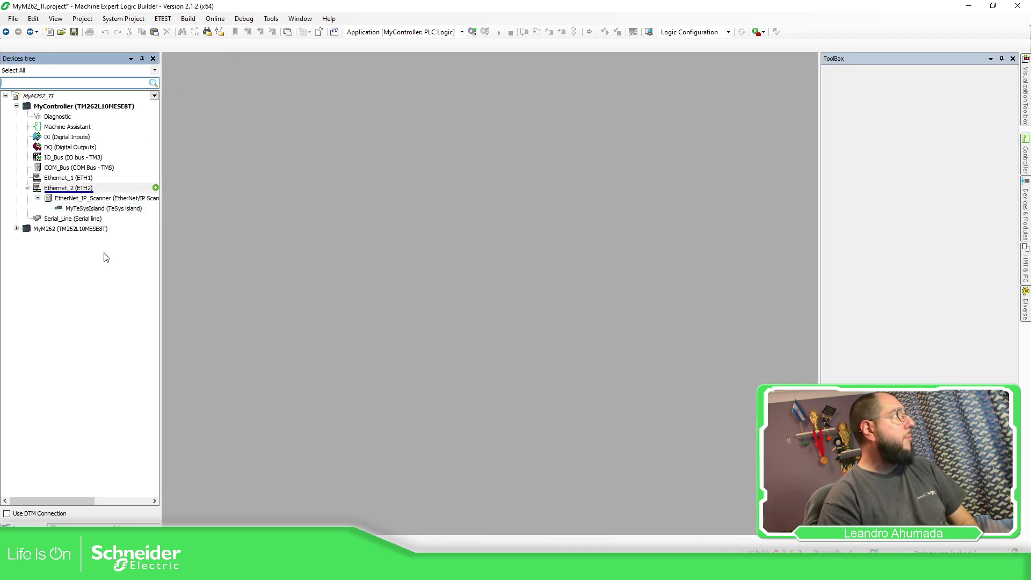
Add a new CFC program POU named SR_CtrlMyIsland to the application
left_click(72, 525)
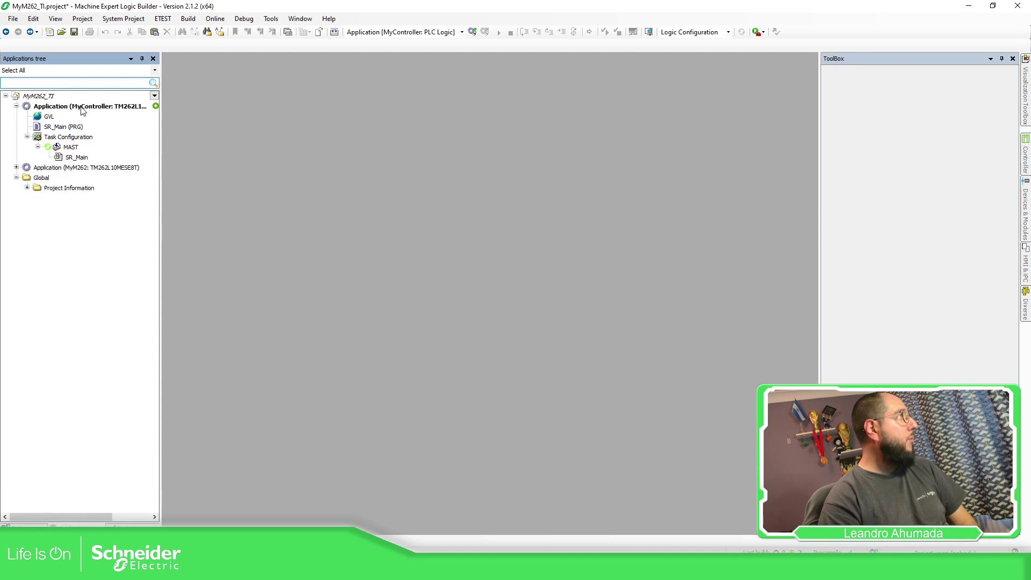
left_click(156, 106)
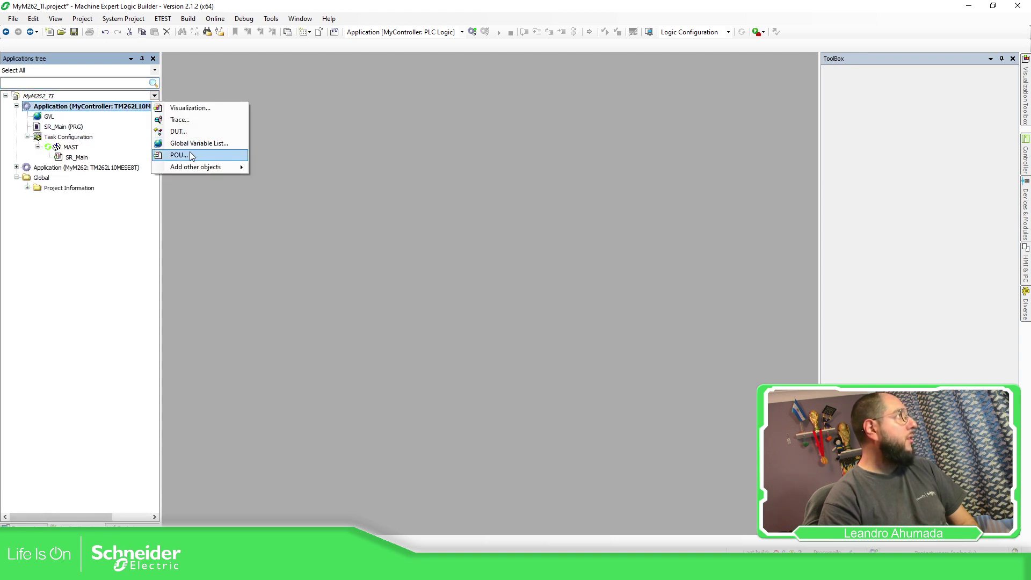
left_click(179, 155)
type("S")
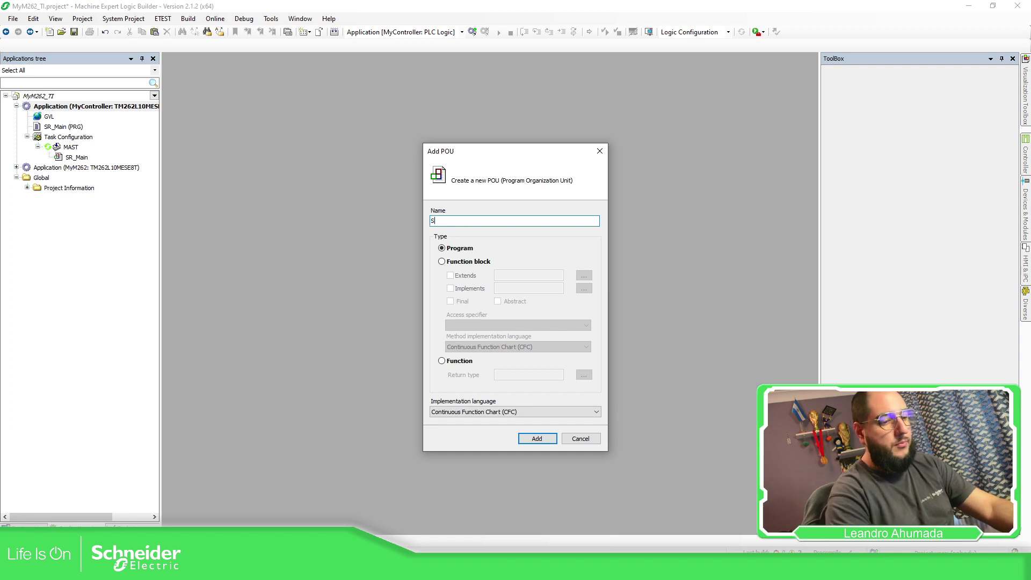
type("R_CtrlMyIsland")
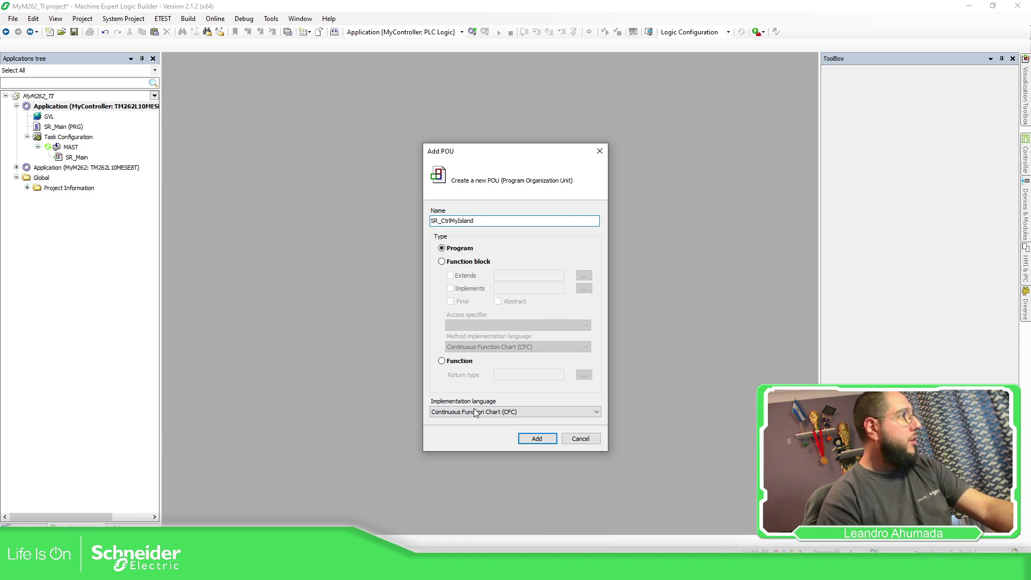
left_click(536, 439)
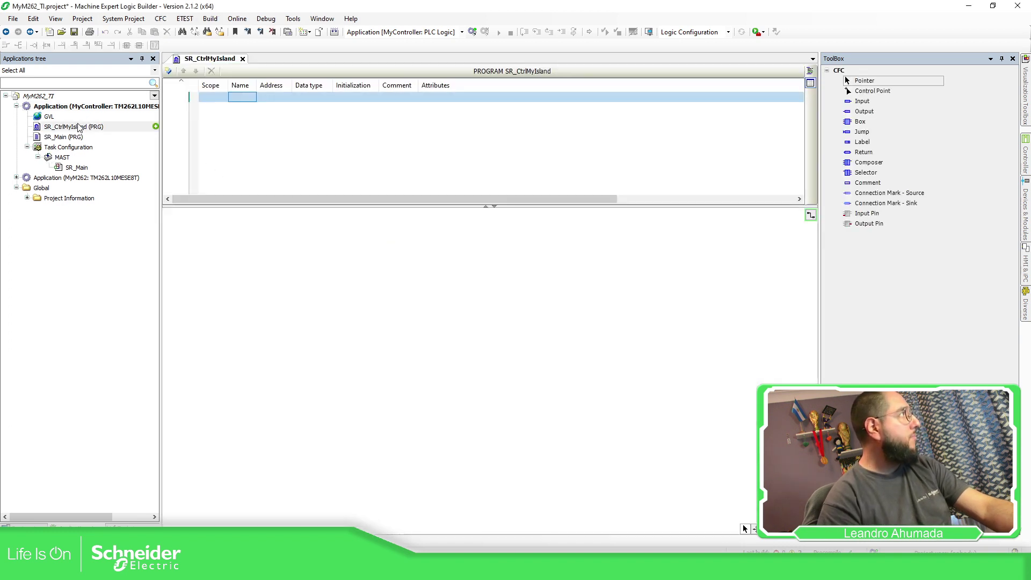
Call SR_CtrlMyIsland from the MAST task, delete SR_Main, and place an empty block
left_click_drag(61, 127, 80, 170)
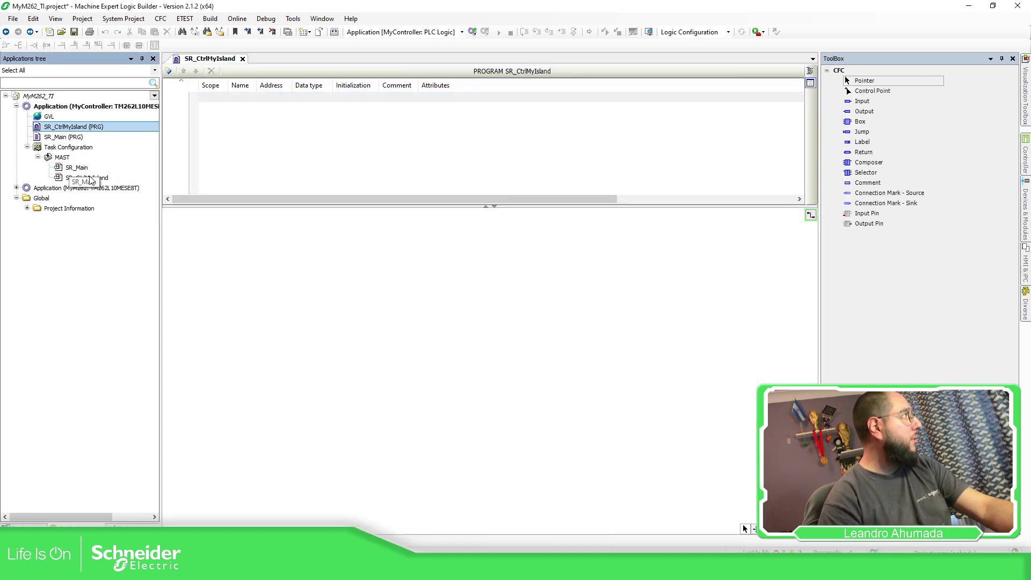
left_click(79, 170)
key("Delete")
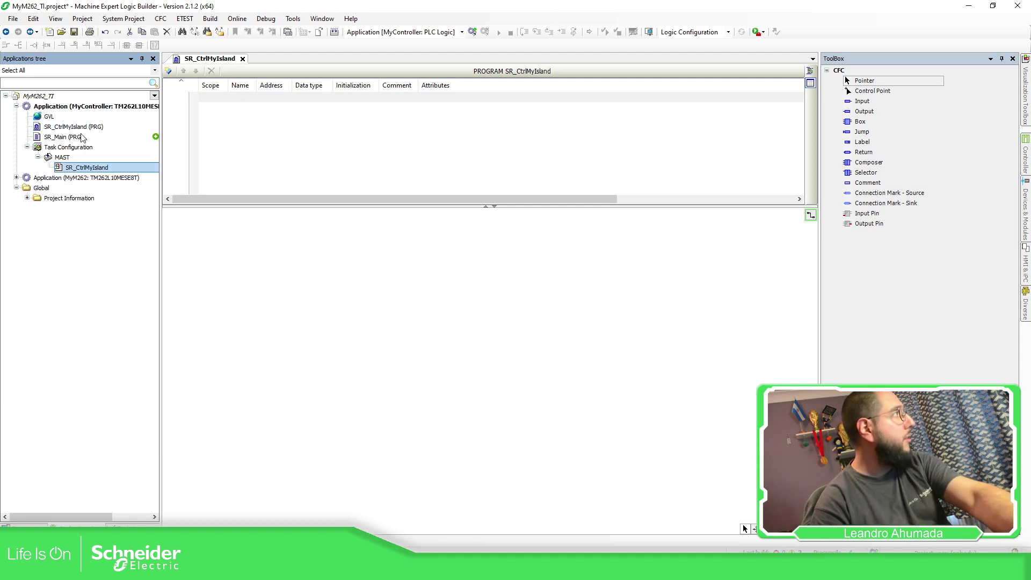
left_click(63, 137)
key("Delete")
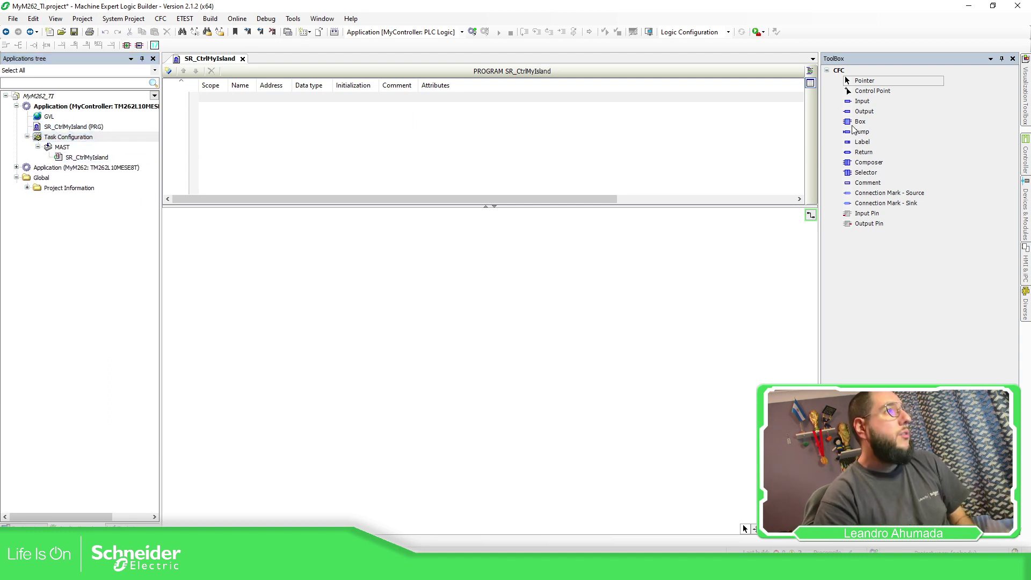
left_click_drag(860, 121, 454, 236)
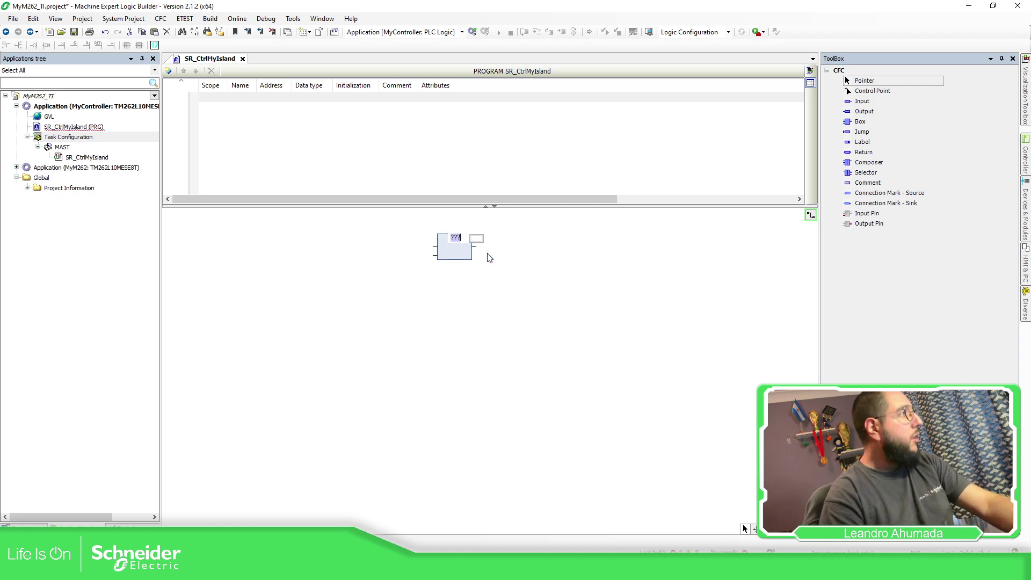
Look up the SystemControl block's inputs and outputs in the TeSys_island library
left_click(131, 525)
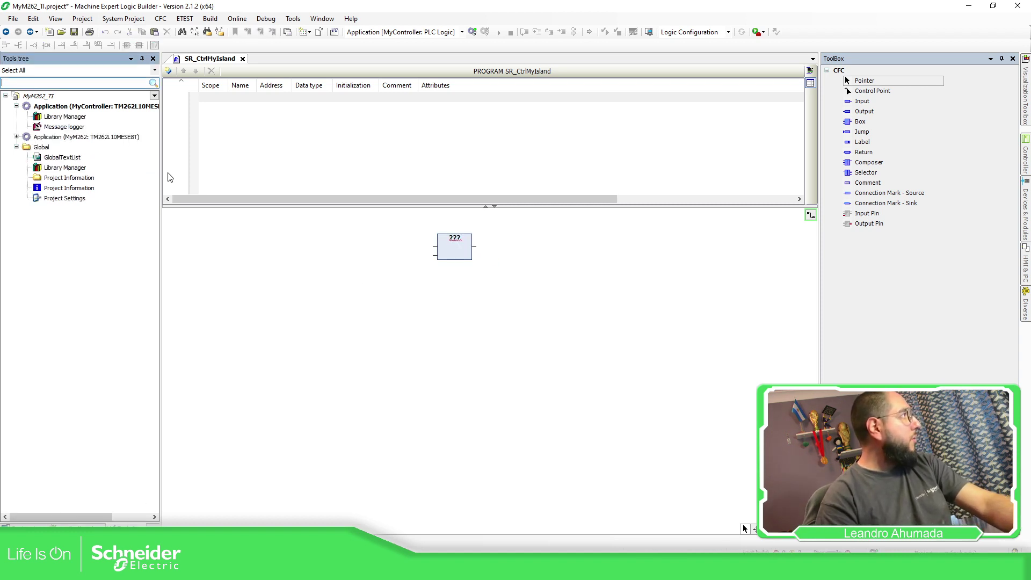
double_click(80, 118)
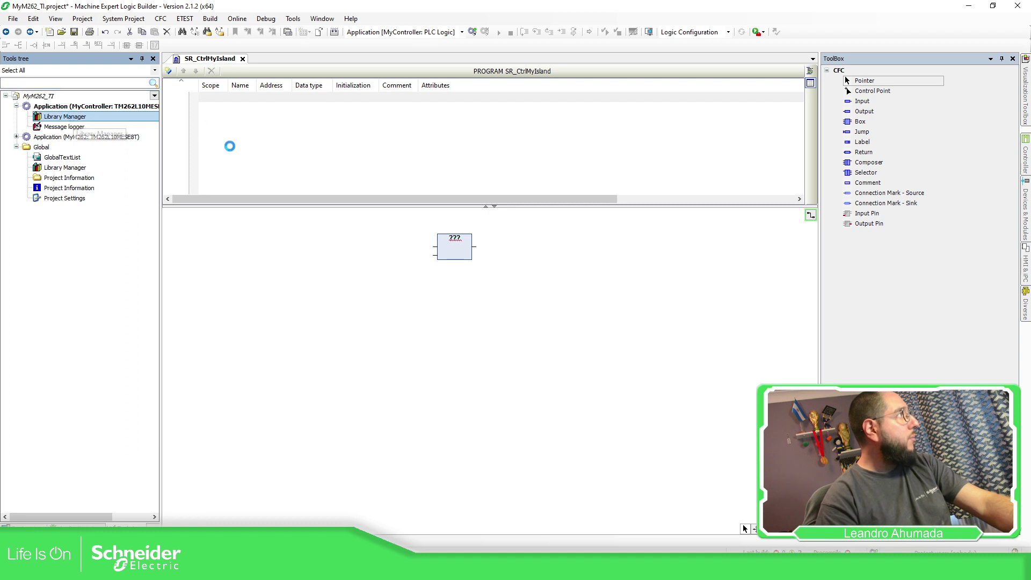
scroll(216, 154, "down", 4)
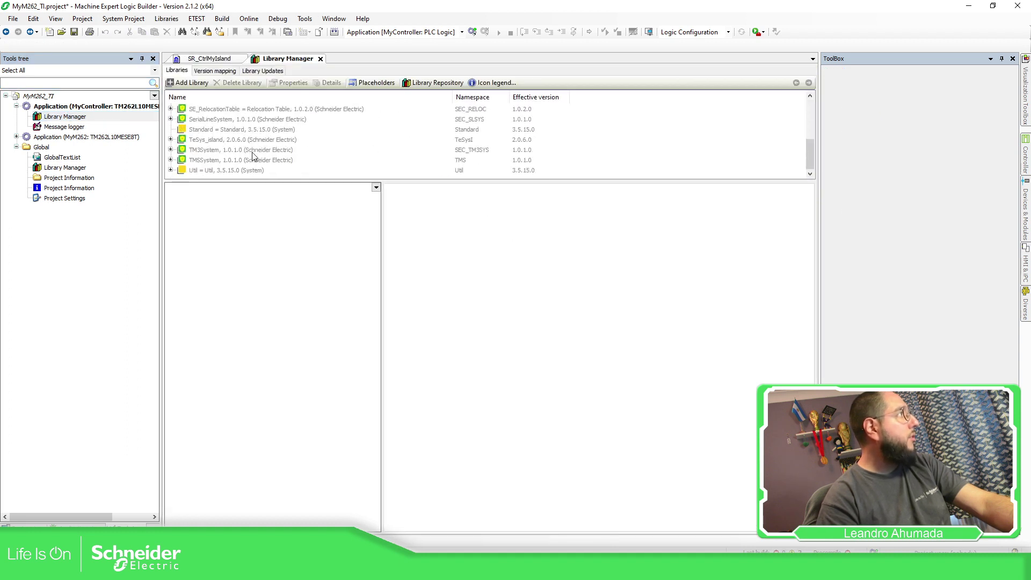
left_click(217, 140)
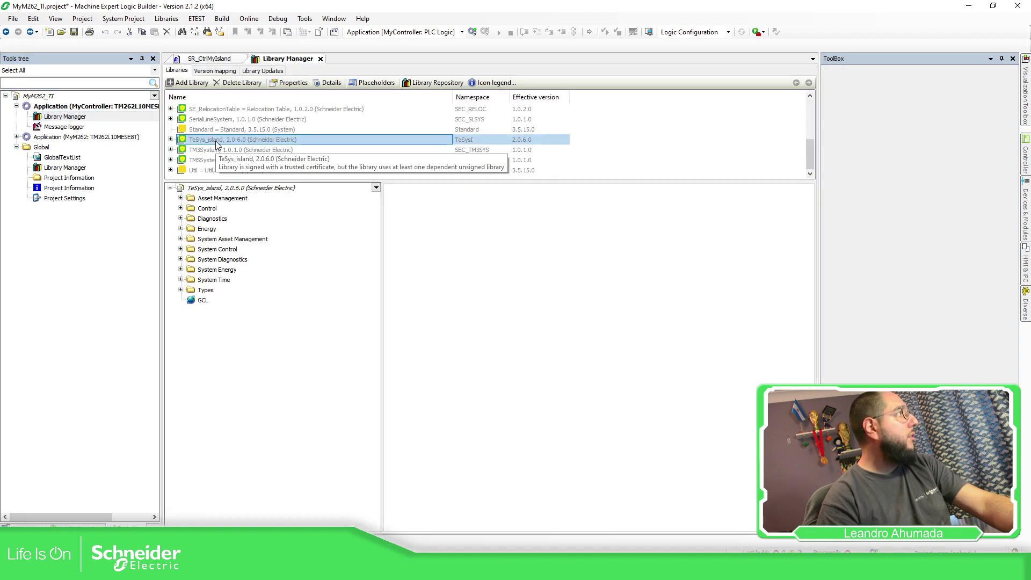
left_click(181, 209)
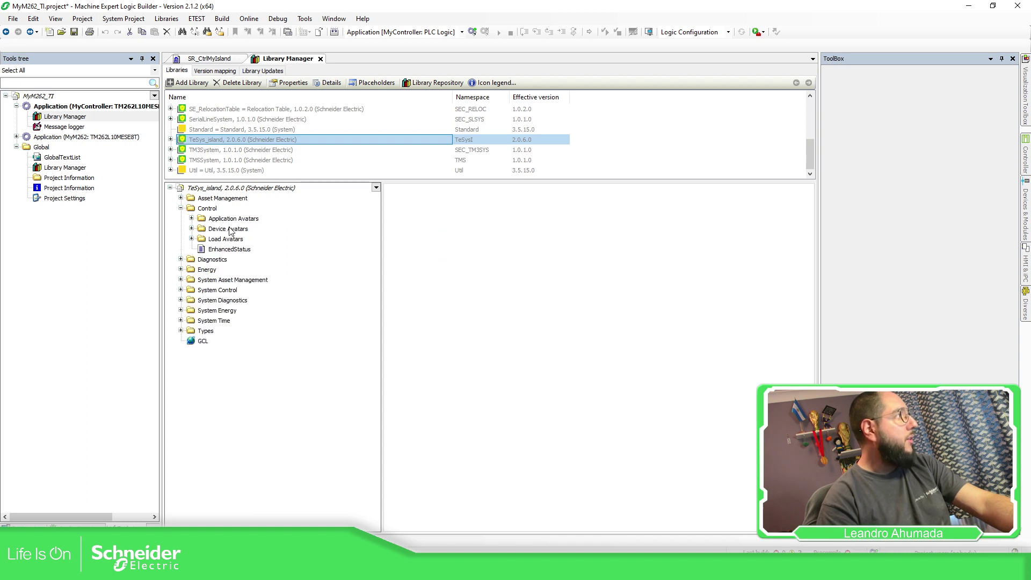
left_click(181, 290)
left_click(226, 300)
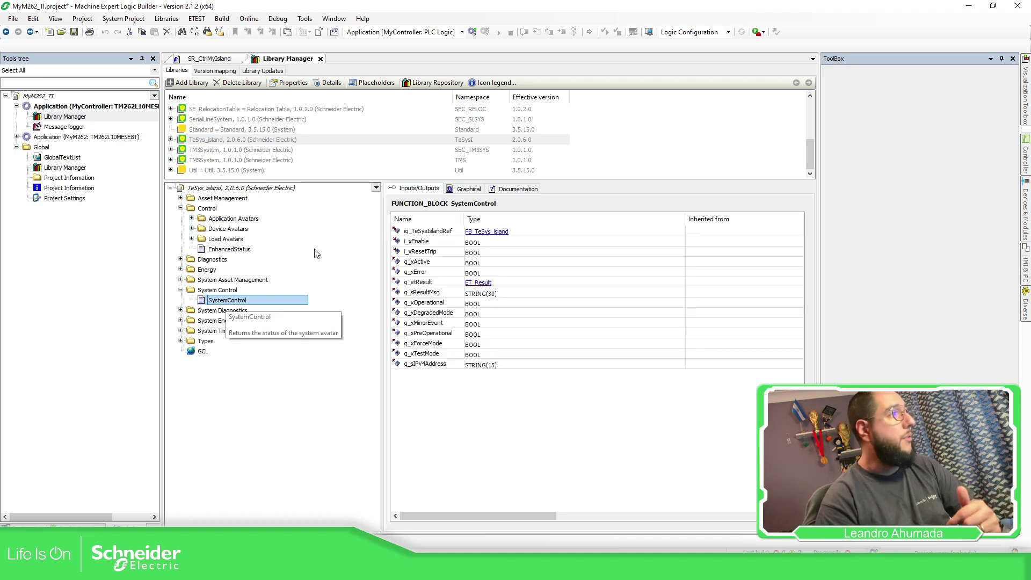
left_click(222, 60)
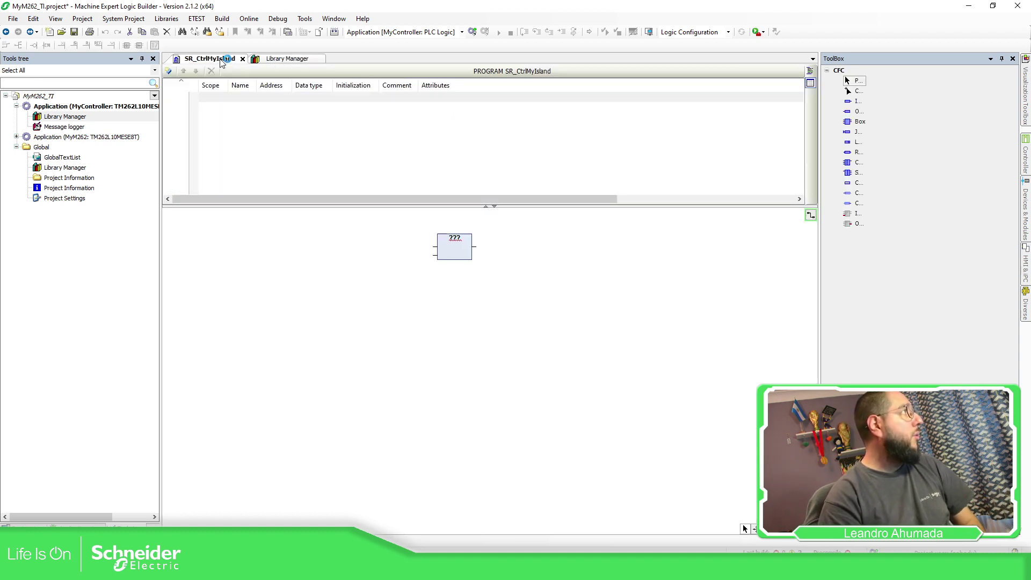
Make the block a TeSysI.SystemControl instance InstAv1 and attach an input to its first pin
left_click(456, 238)
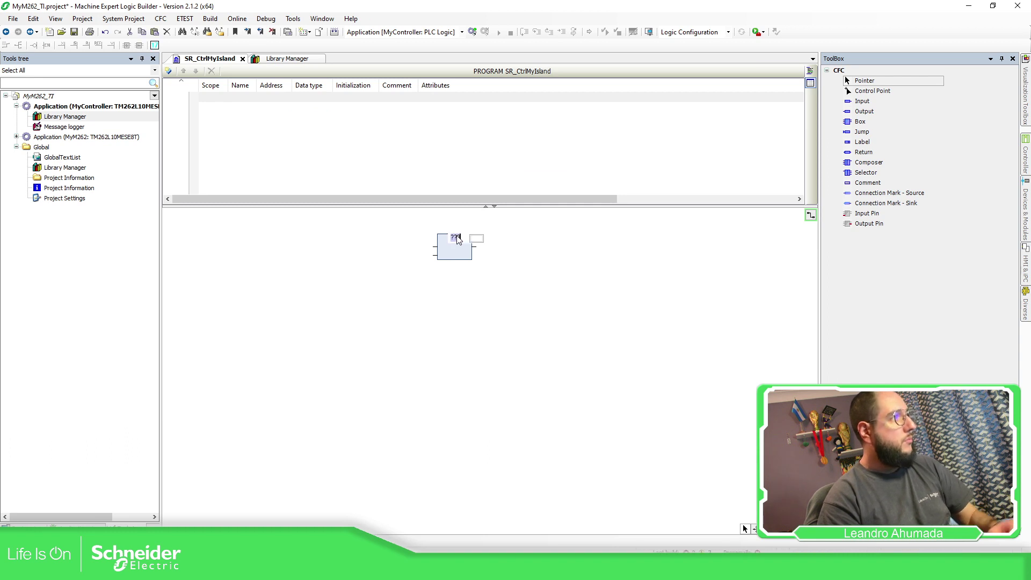
type("Test")
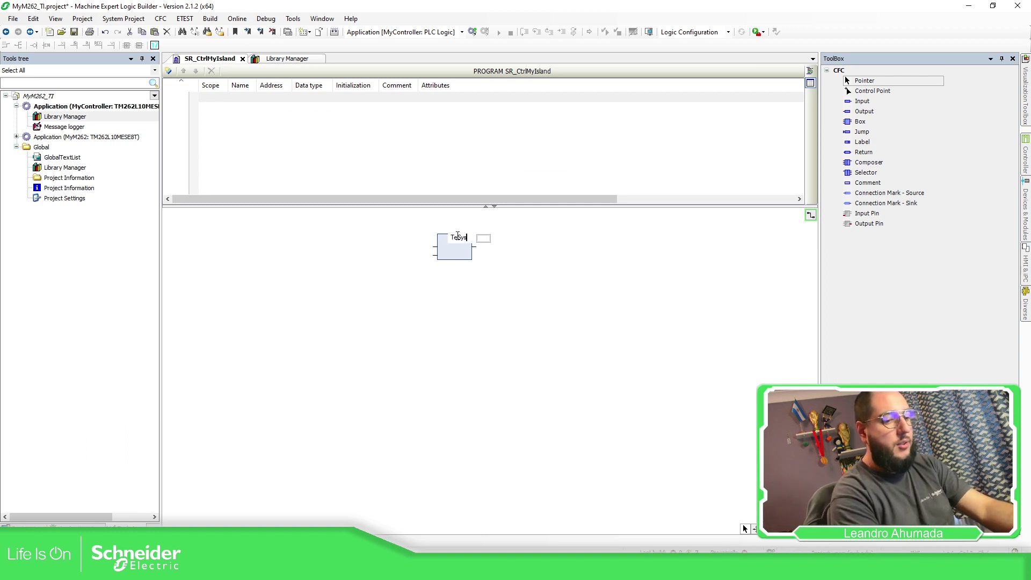
type("I")
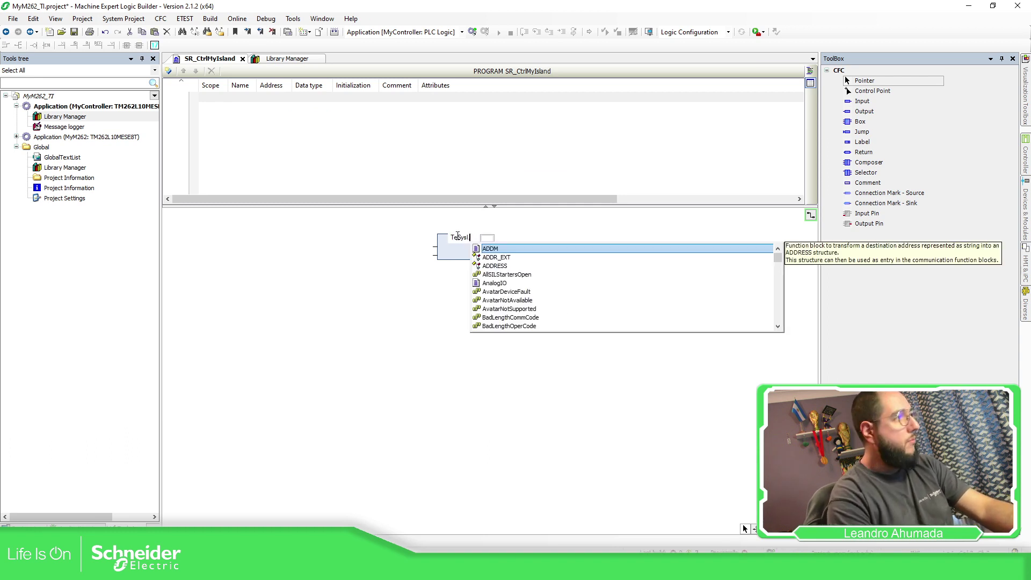
type(".Sys")
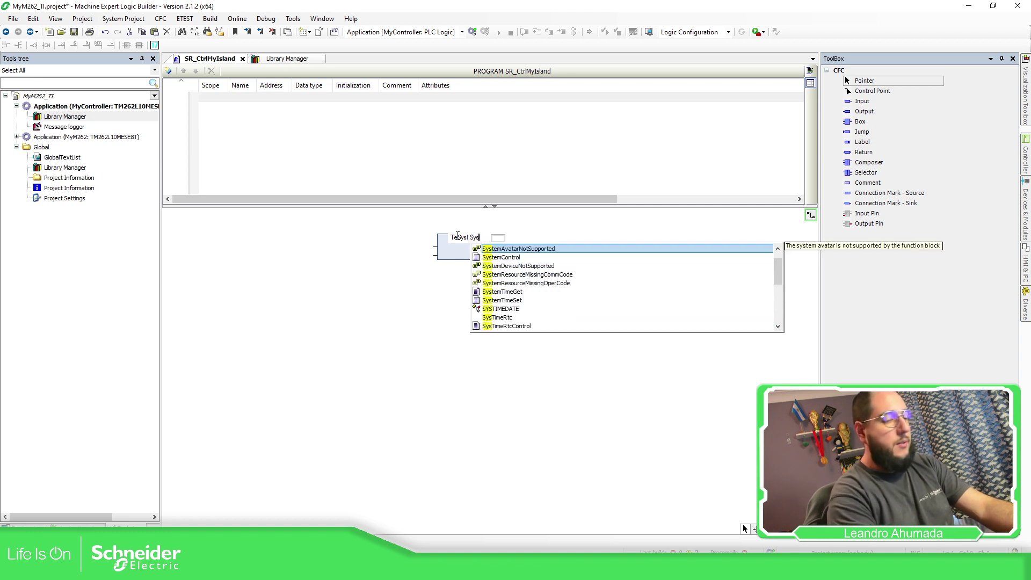
key("Down")
key("Return")
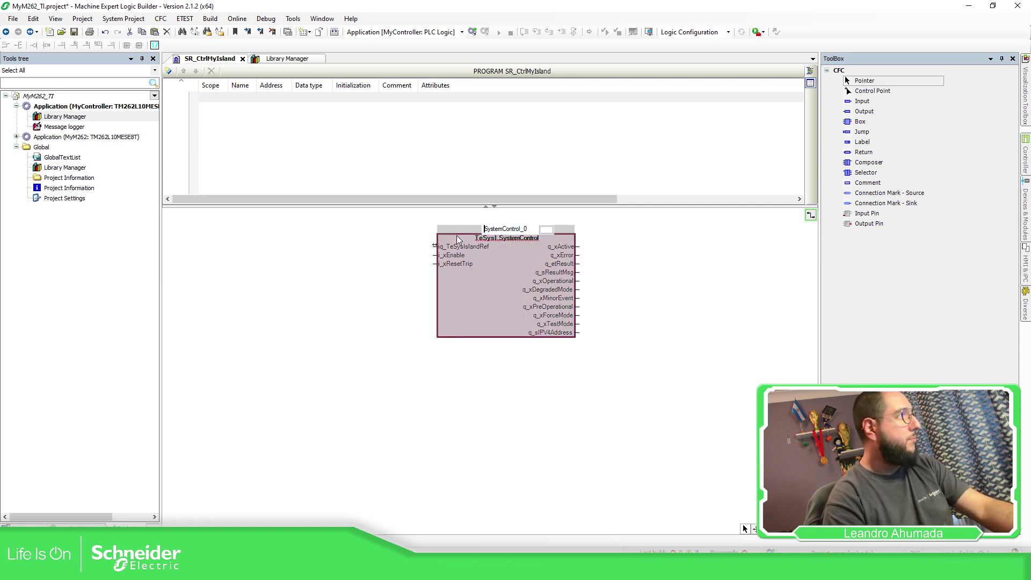
type("InstAv")
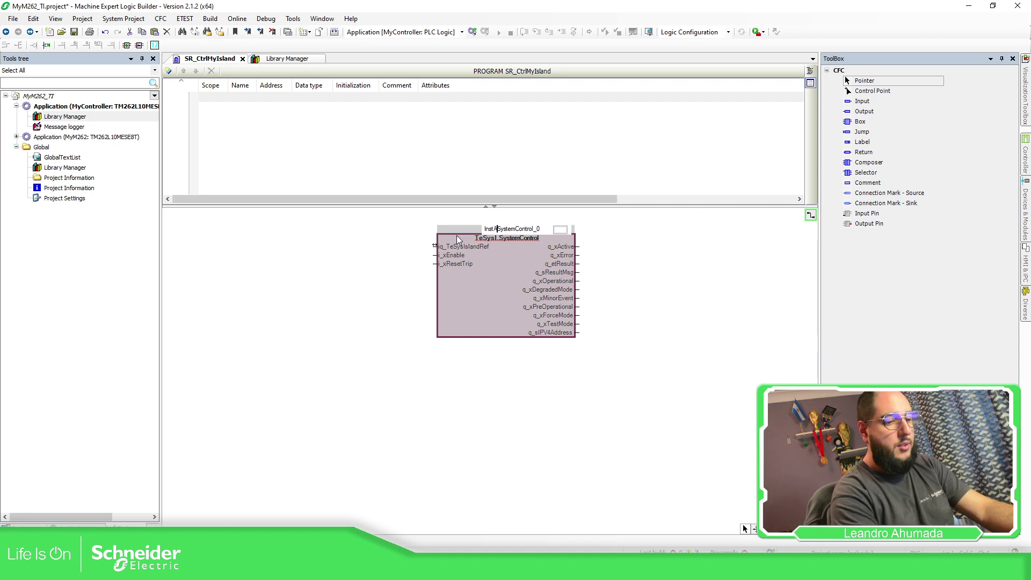
key("shift+End")
type("1")
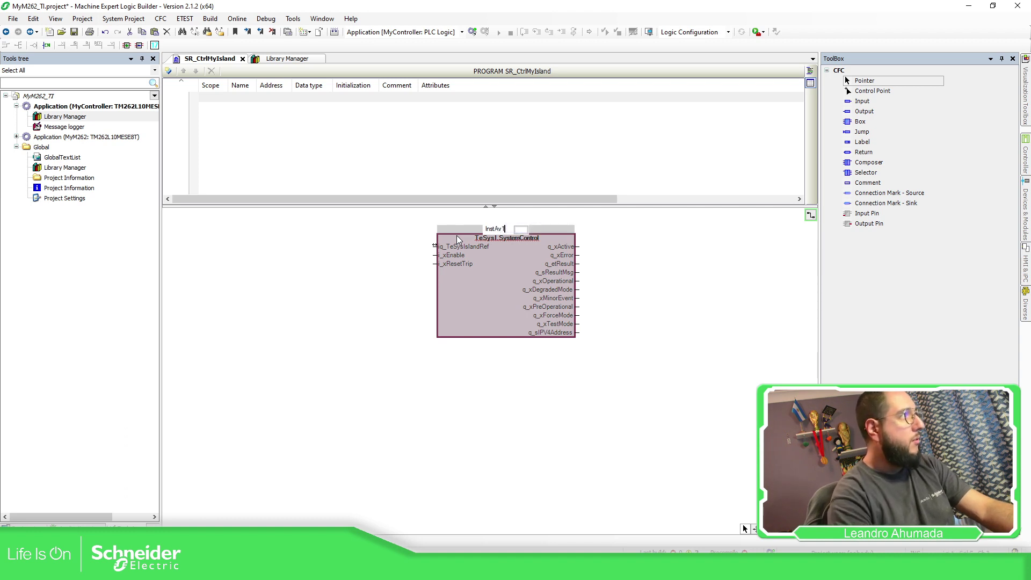
key("Return")
left_click(589, 340)
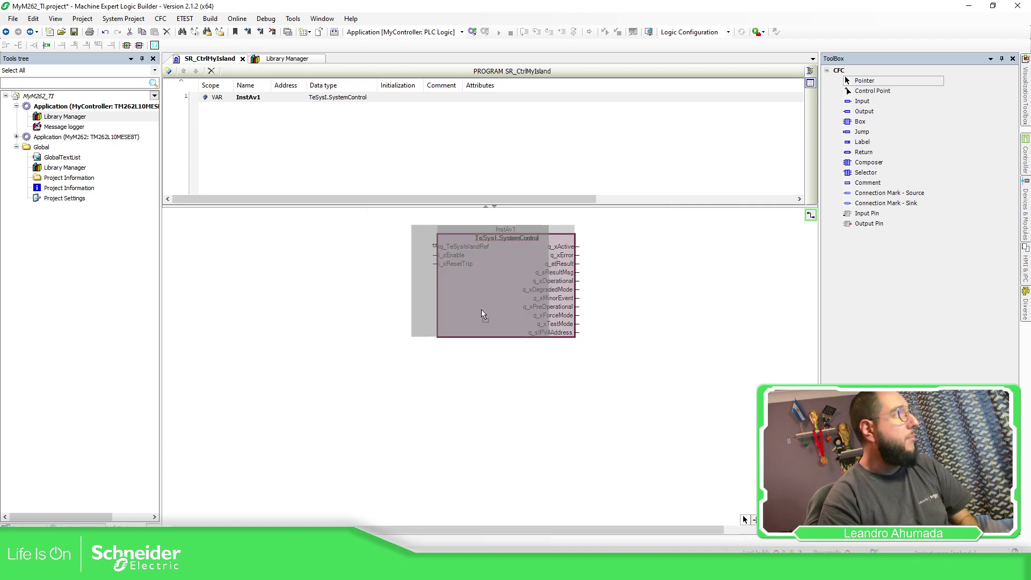
left_click_drag(850, 102, 409, 246)
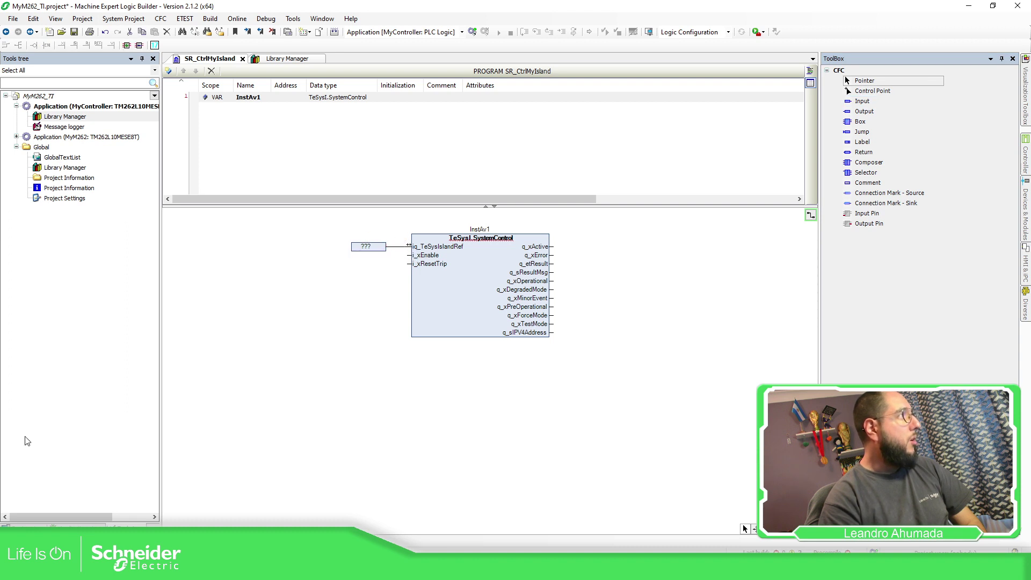
Name the empty input MyTeSysIsland, keeping it wired to iq_TeSysIslandRef
left_click(22, 525)
left_click(103, 208)
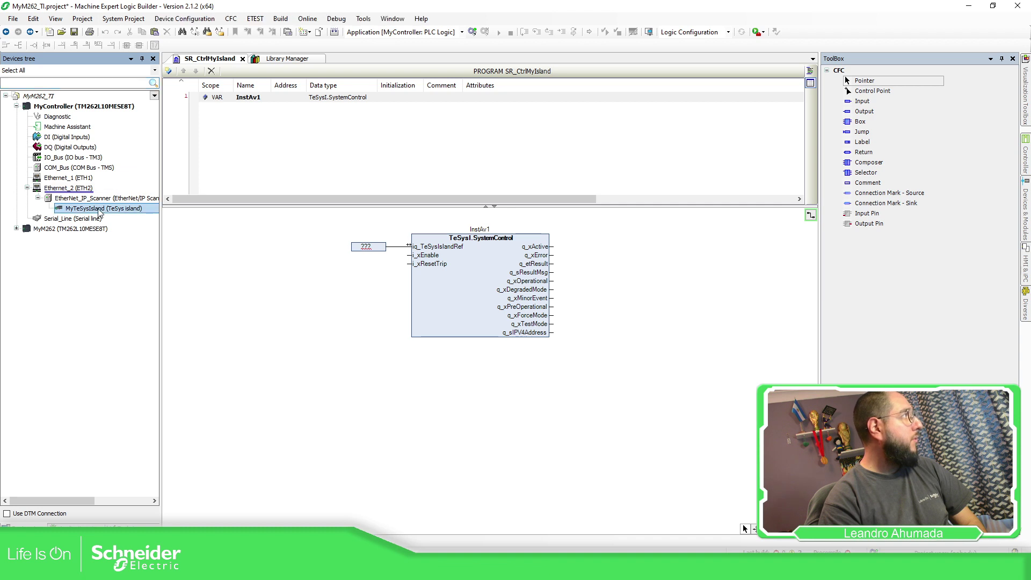
left_click(370, 246)
left_click(371, 246)
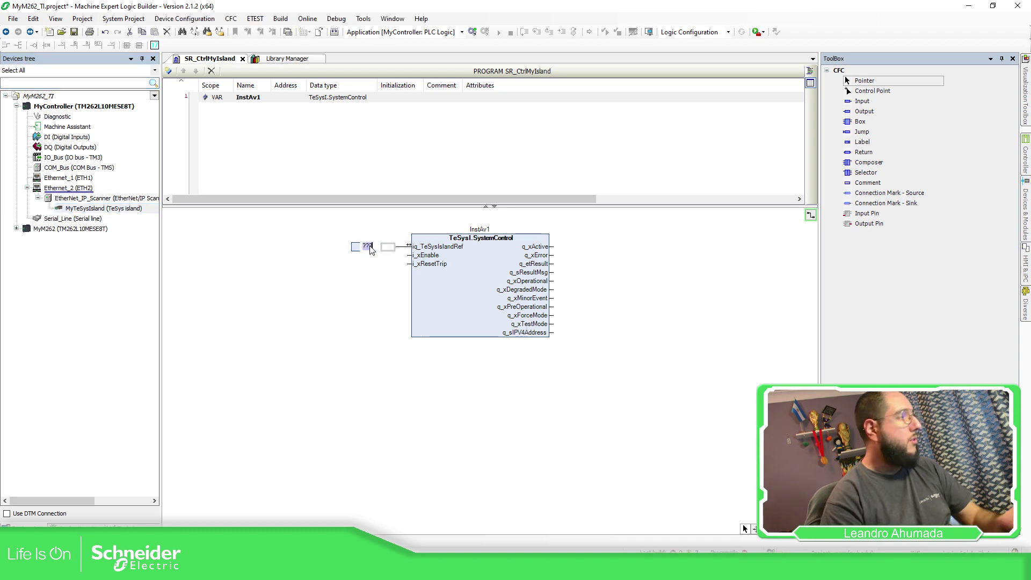
type("MyTeSy")
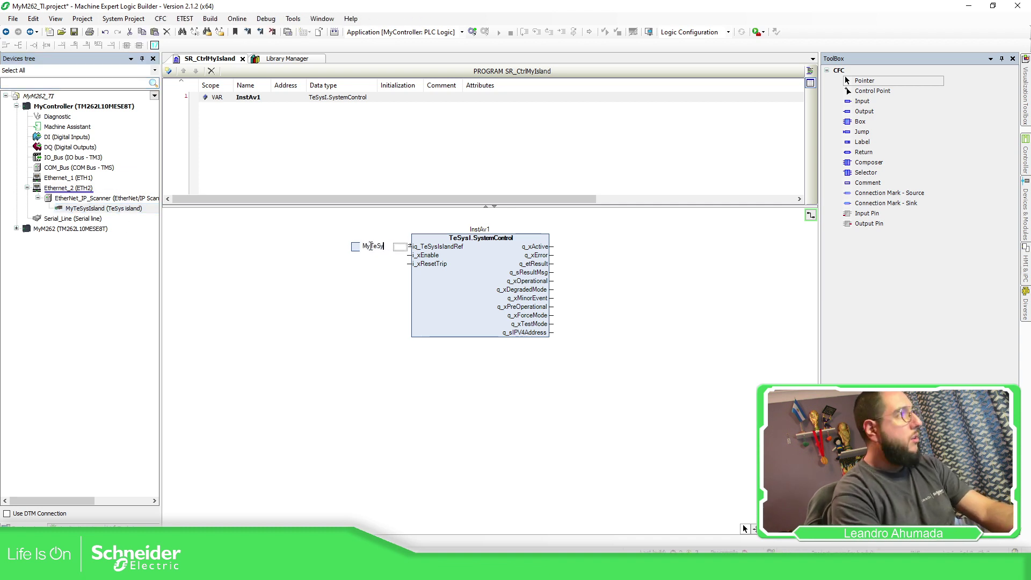
type("sIsland")
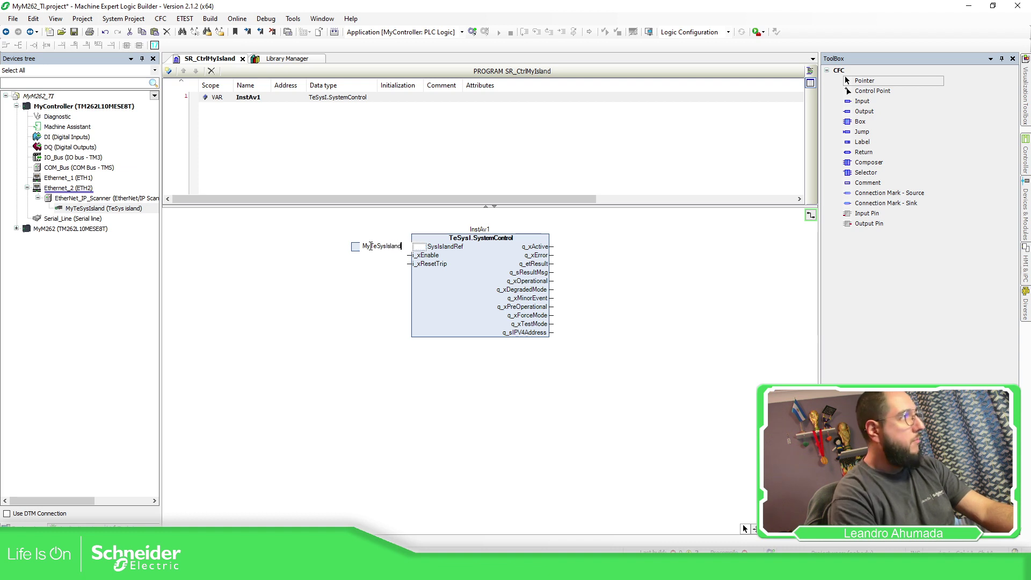
key("Return")
left_click_drag(352, 255, 326, 255)
Check the InstAv1 block and the avatars in SoMove, then return to Logic Builder
left_click(429, 281)
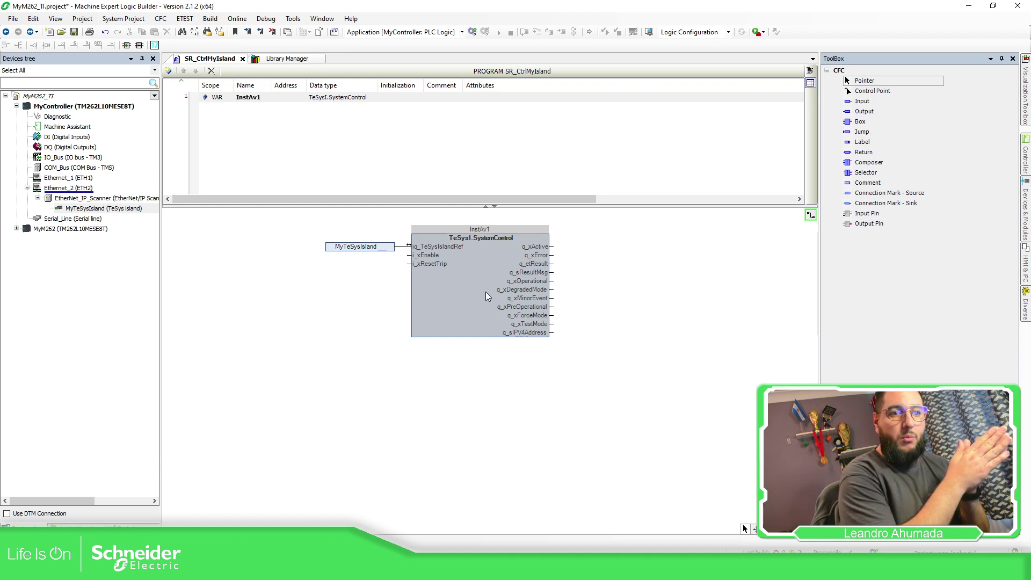
left_click(458, 399)
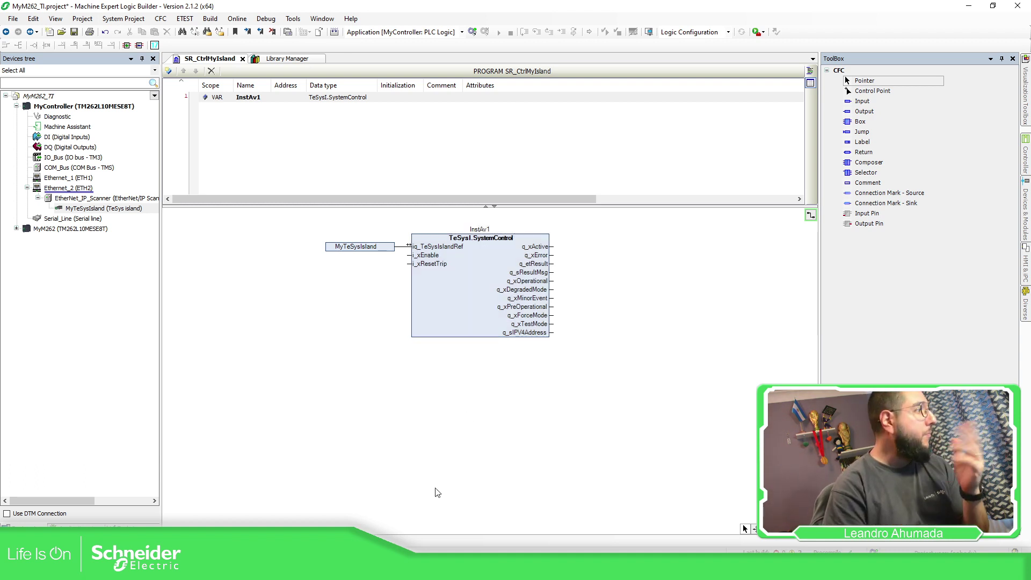
key("alt+Tab")
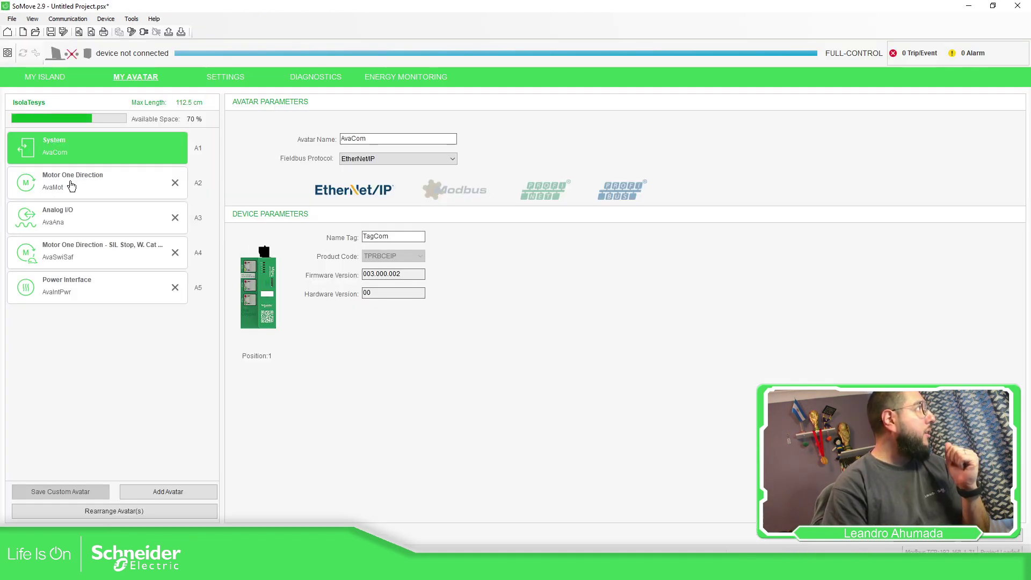
key("alt+Tab")
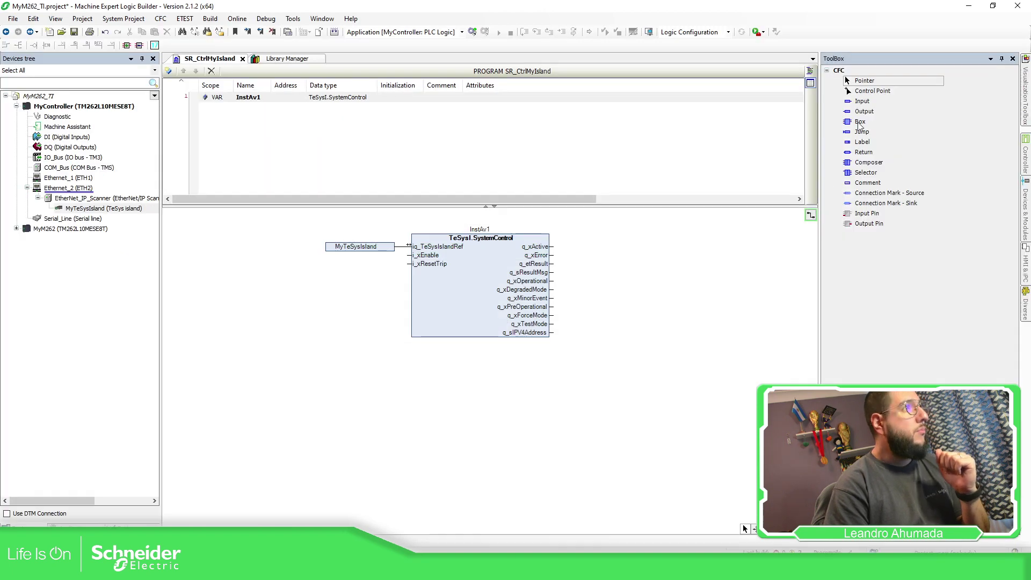
Add a TeSysI.MotorOneDirection block declared as InstAv2 just below InstAv1
left_click_drag(859, 125, 439, 387)
type("Te")
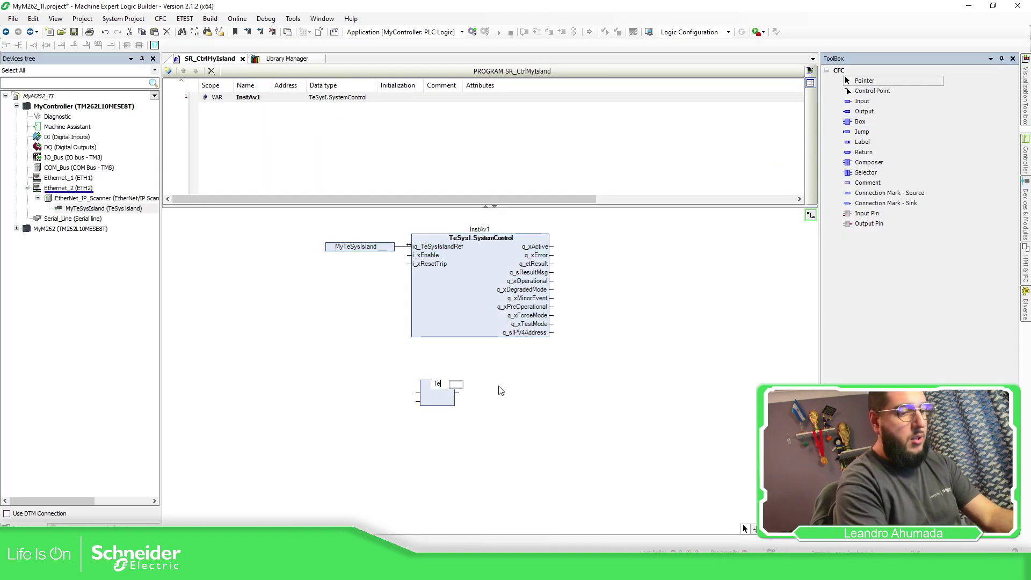
type("Sys")
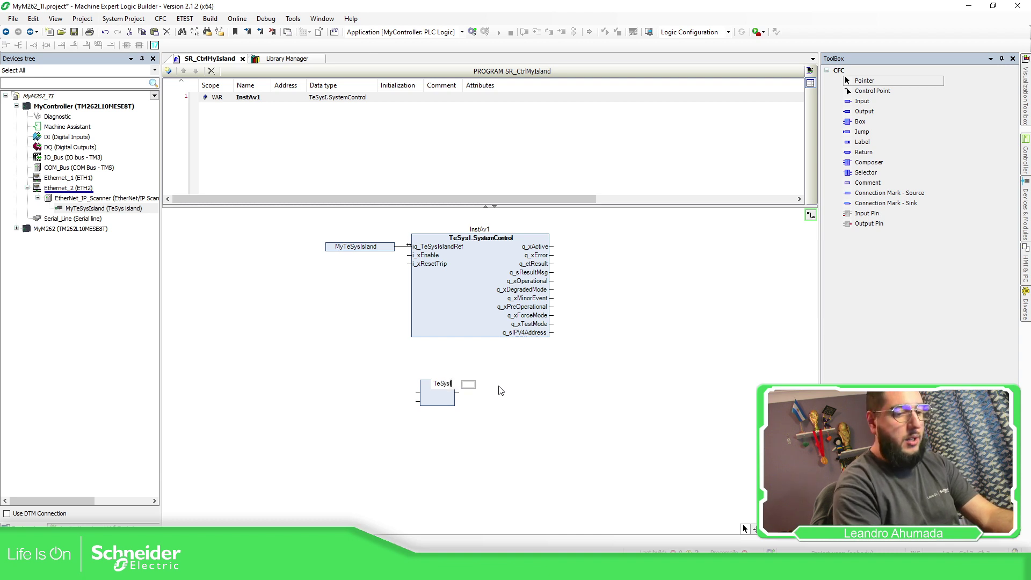
type("I.Mot")
key("Return")
key("Return")
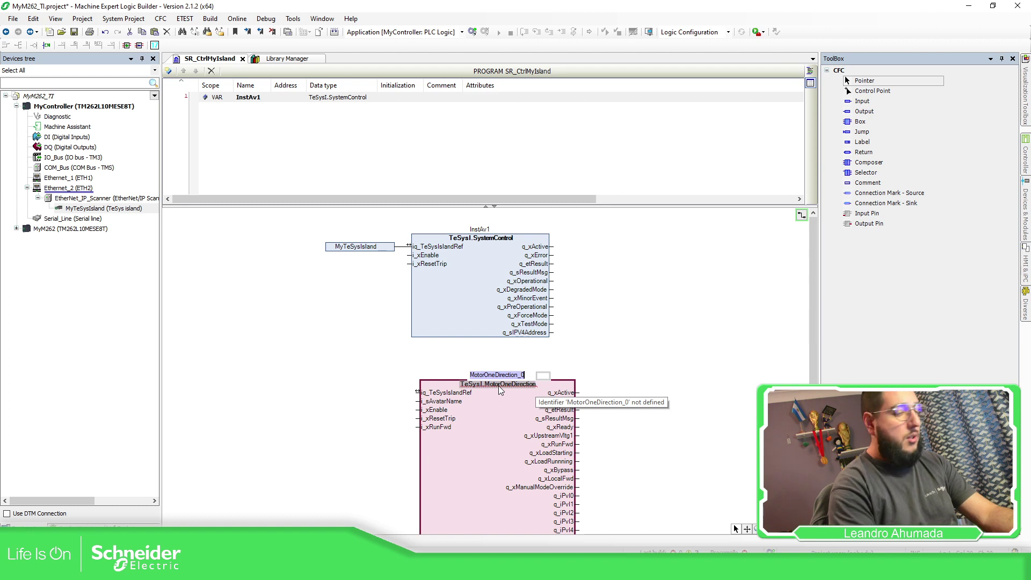
type("InstAv")
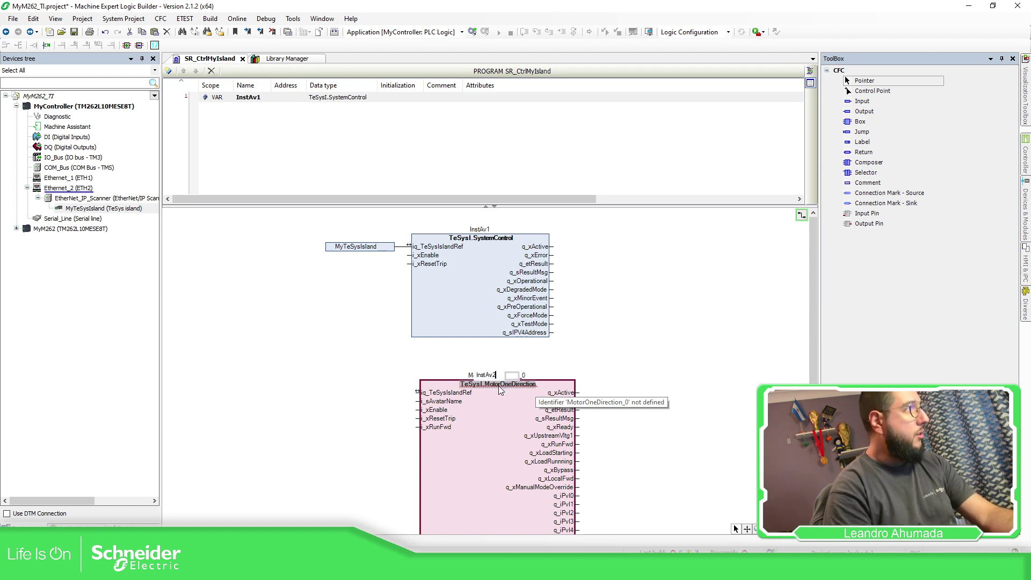
type("2")
key("Return")
left_click(595, 341)
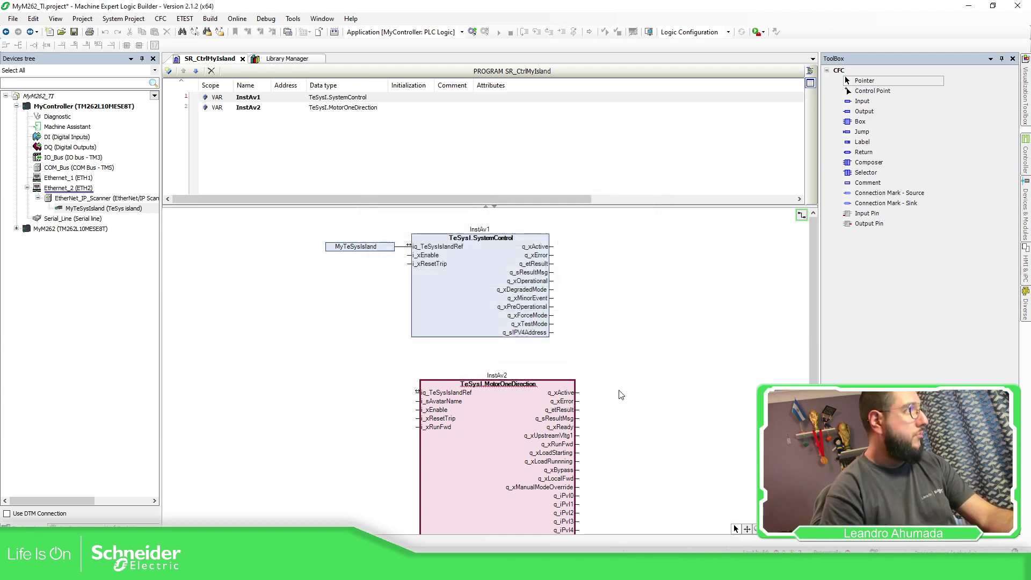
left_click_drag(514, 421, 487, 404)
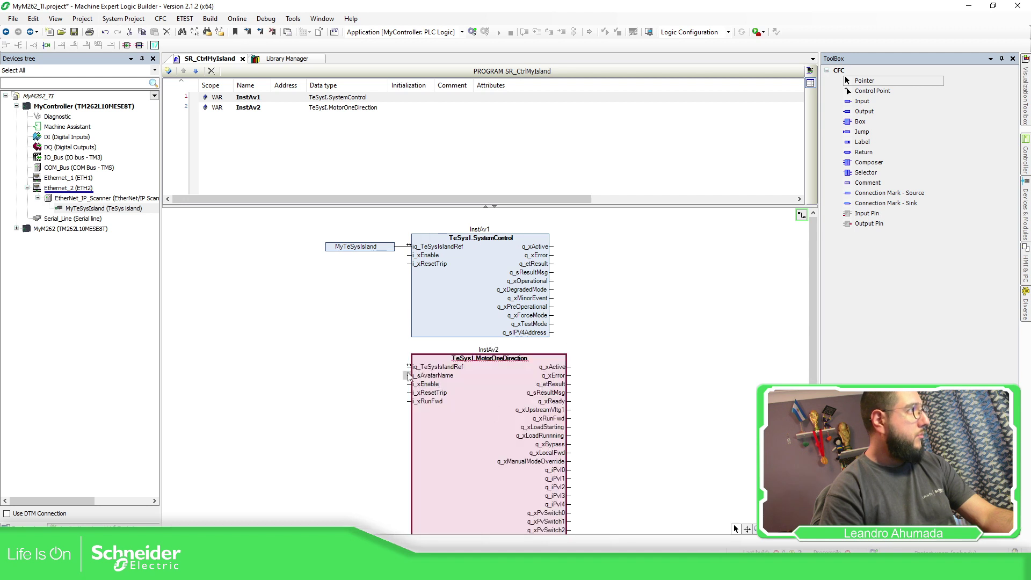
Wire MyTeSysIsland to InstAv2's iq_TeSysIslandRef and place another empty block below
left_click_drag(391, 247, 348, 247)
left_click_drag(408, 367, 353, 246)
scroll(661, 300, "down", 3)
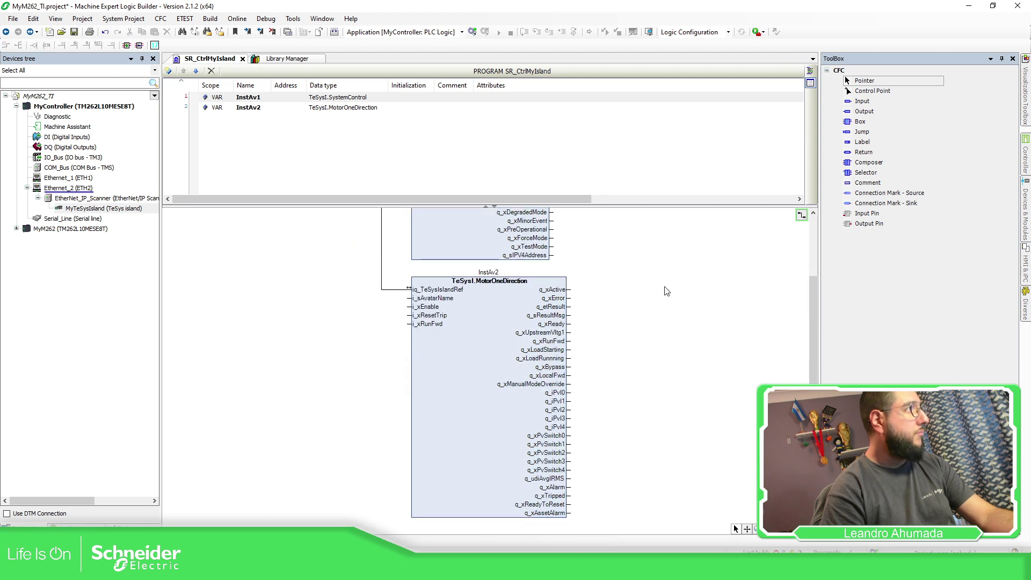
left_click_drag(851, 123, 453, 501)
Add a TeSysI.AnalogIO block named InstAV3 and declare it as a variable
left_click(452, 495)
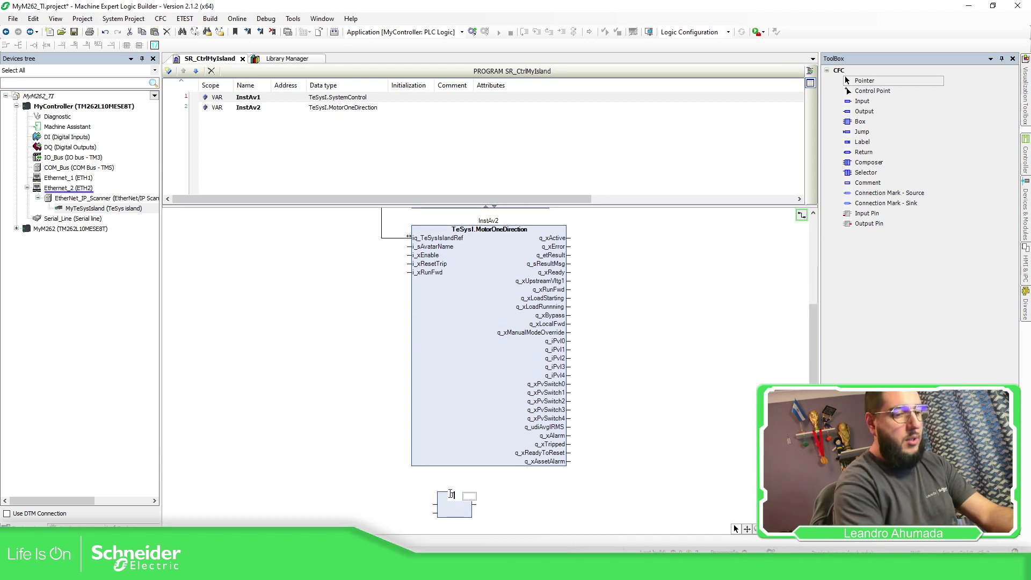
type("TeSysI.")
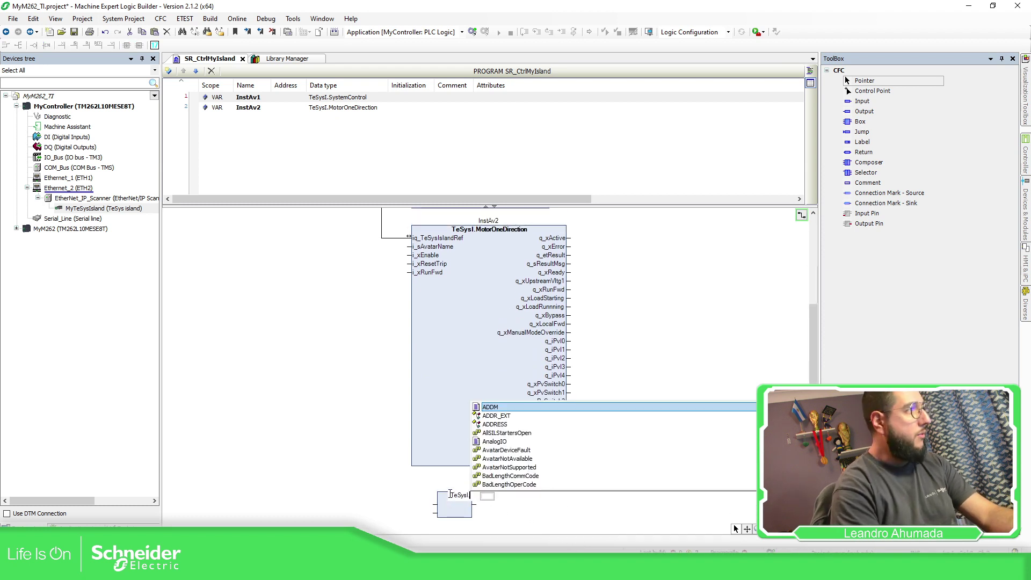
type("AnalogIO")
key("Return")
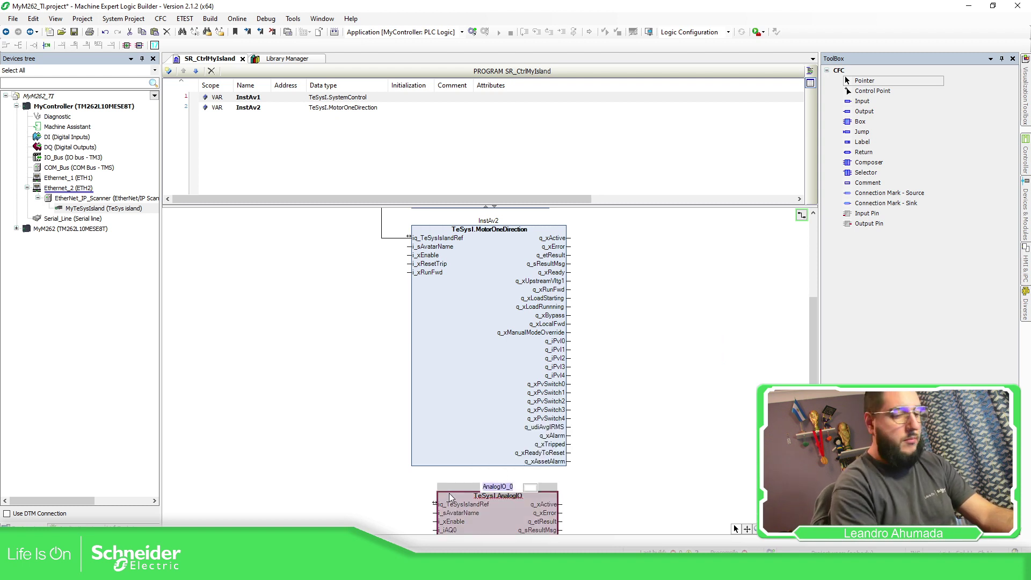
type("InstAV")
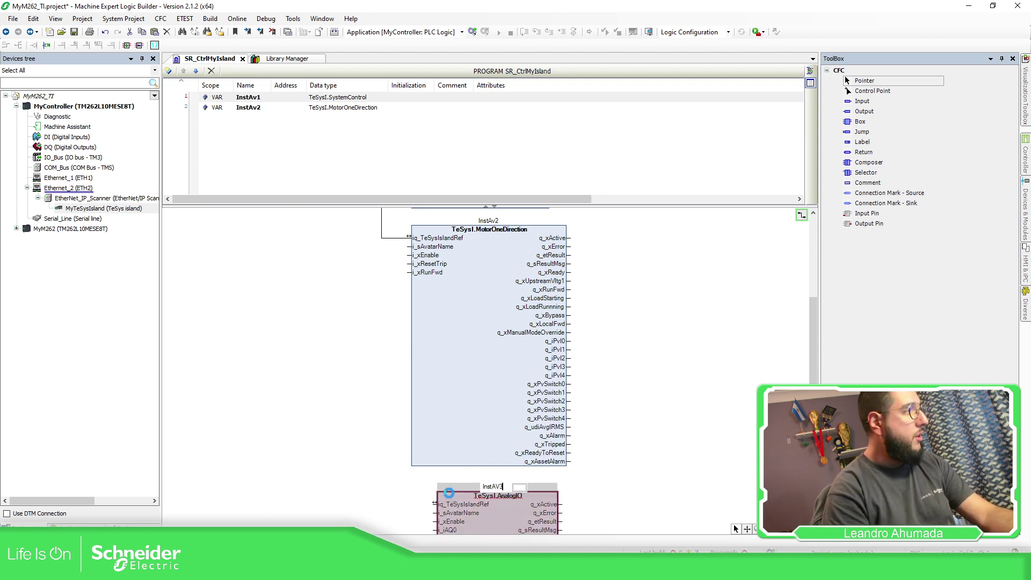
type("3")
key("Return")
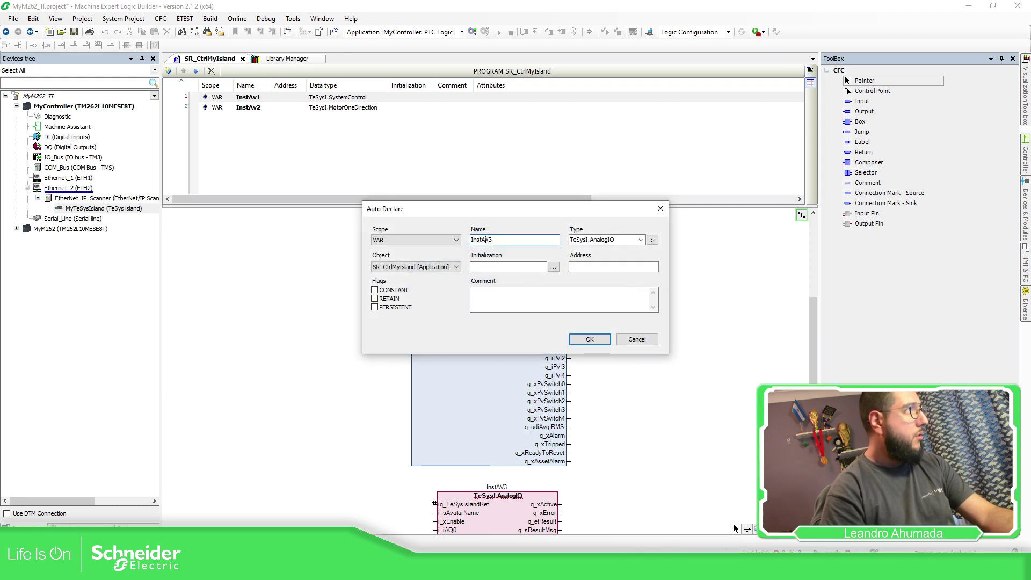
left_click(589, 339)
Move InstAv3 near InstAv2, wire its iq_TeSysIslandRef to MyTeSysIsland, and review the chart
left_click(501, 487)
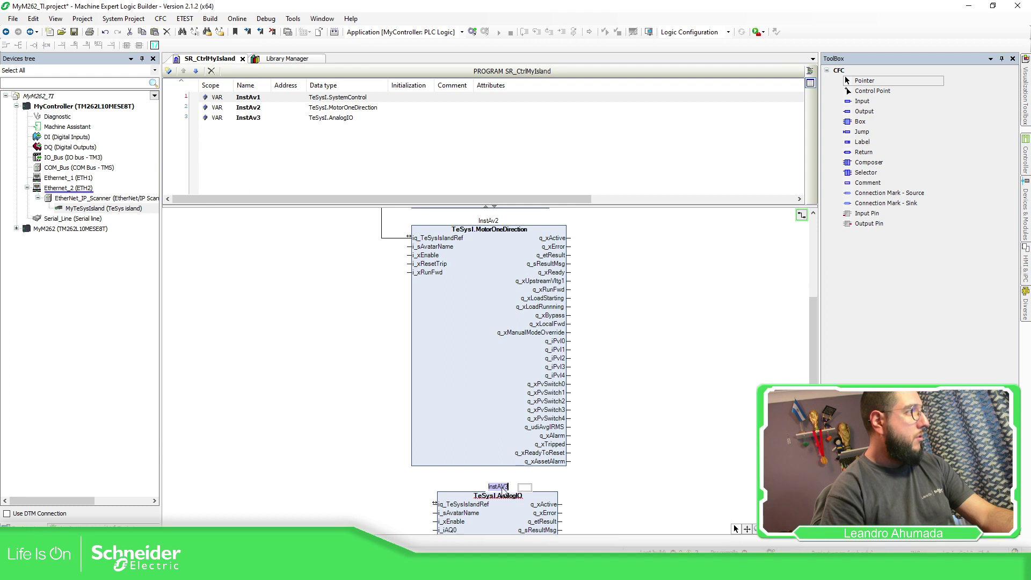
left_click(509, 497)
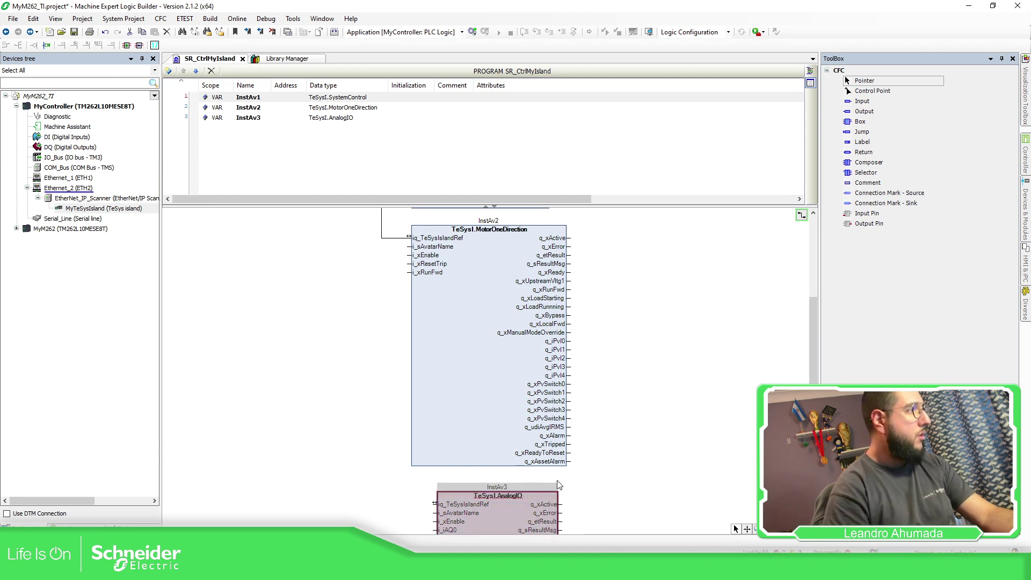
left_click_drag(520, 507, 491, 503)
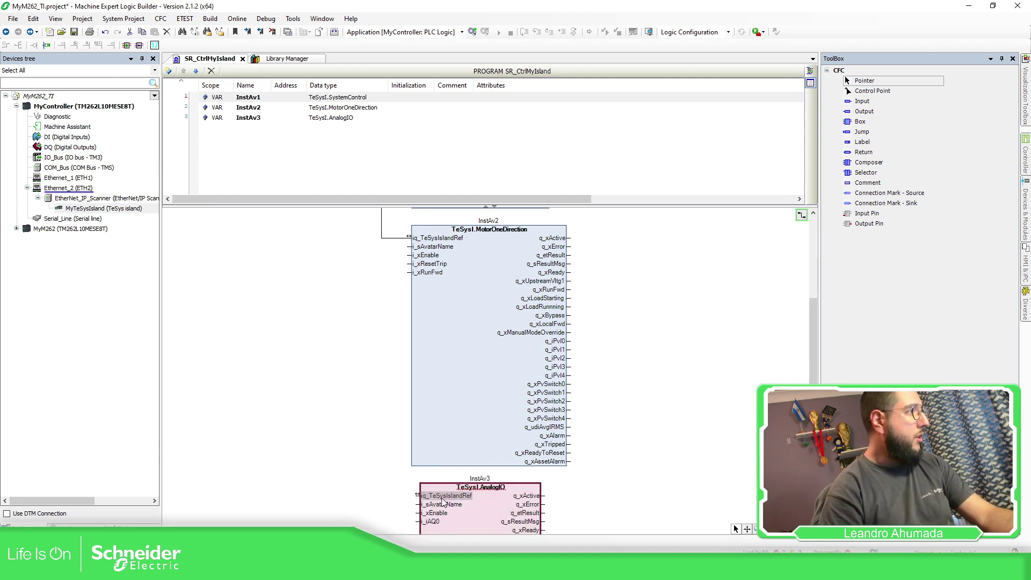
left_click_drag(416, 498, 357, 248)
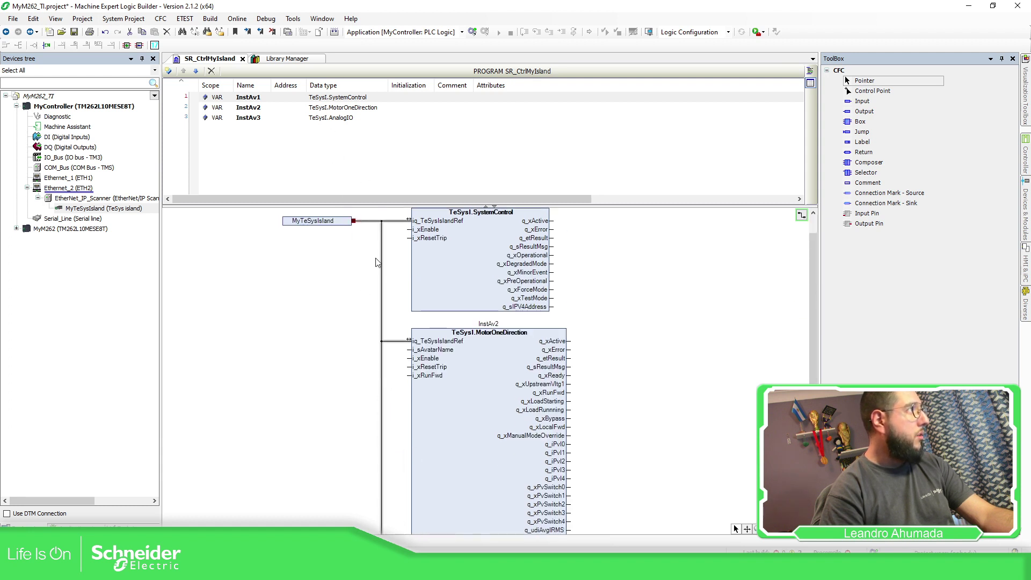
scroll(660, 307, "down", 3)
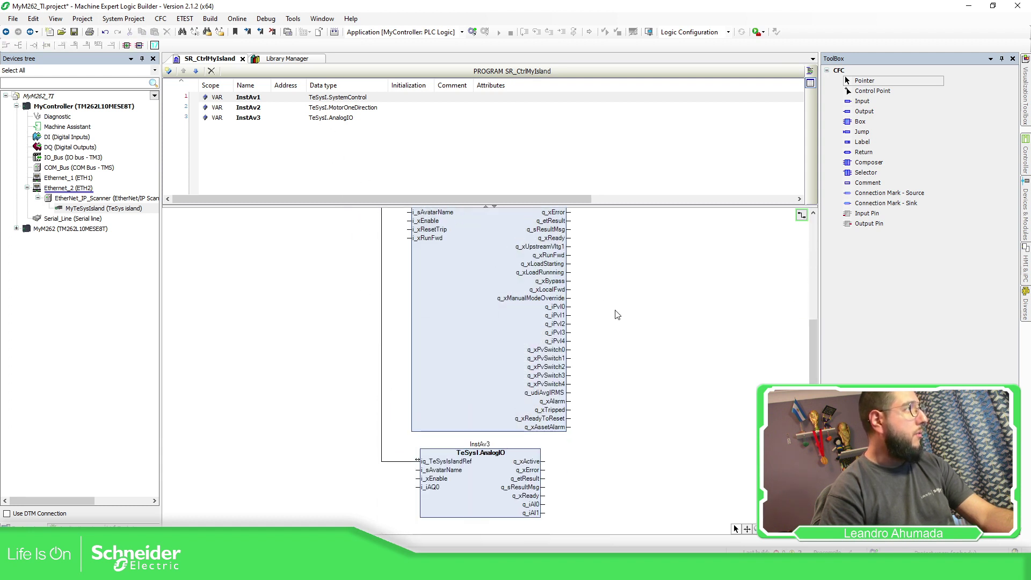
left_click(498, 401)
left_click(405, 417)
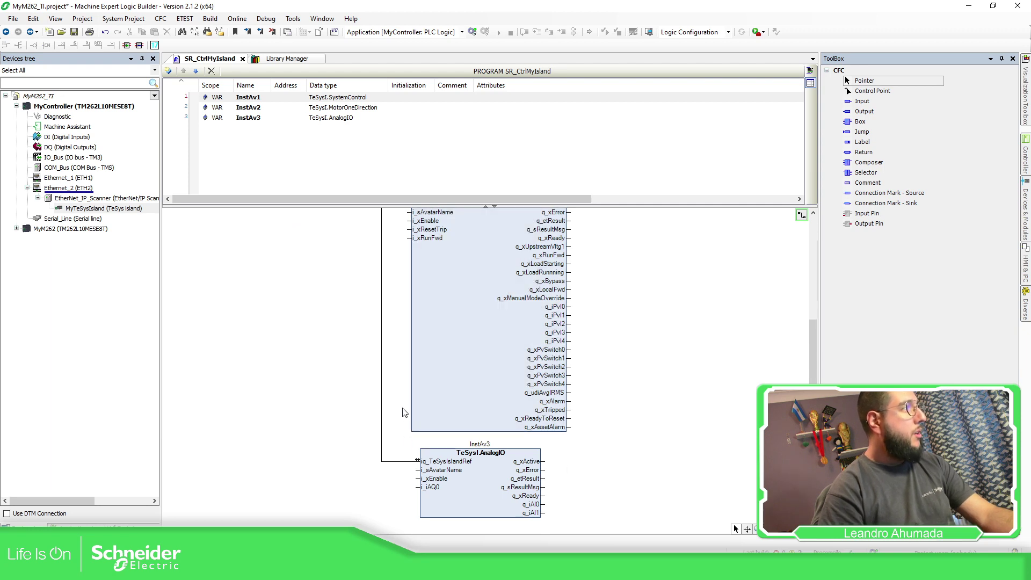
scroll(405, 416, "up", 3)
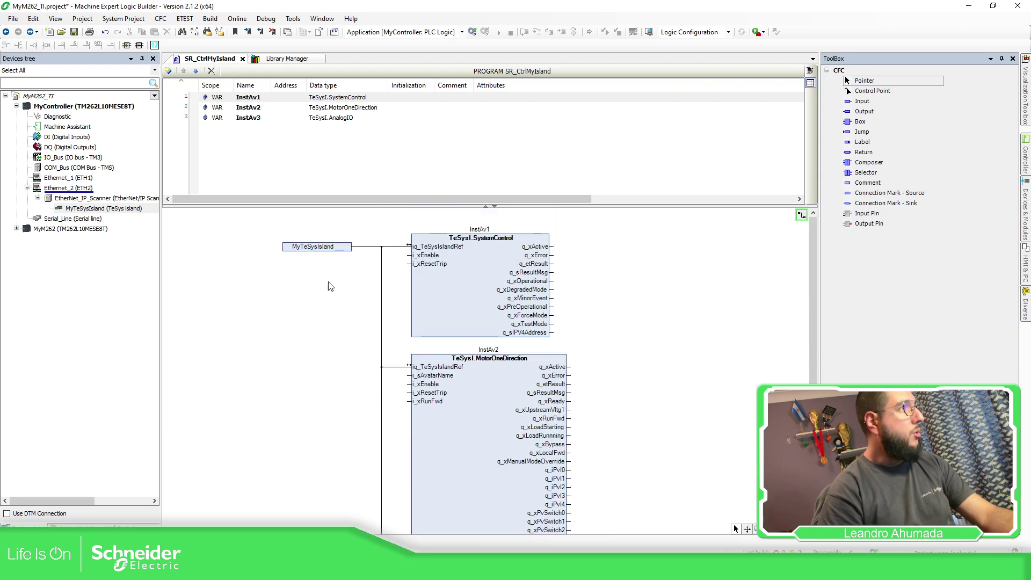
Place a connection source mark above InstAv1, fed by a pasted copy of the MyTeSysIsland input
left_click(865, 195)
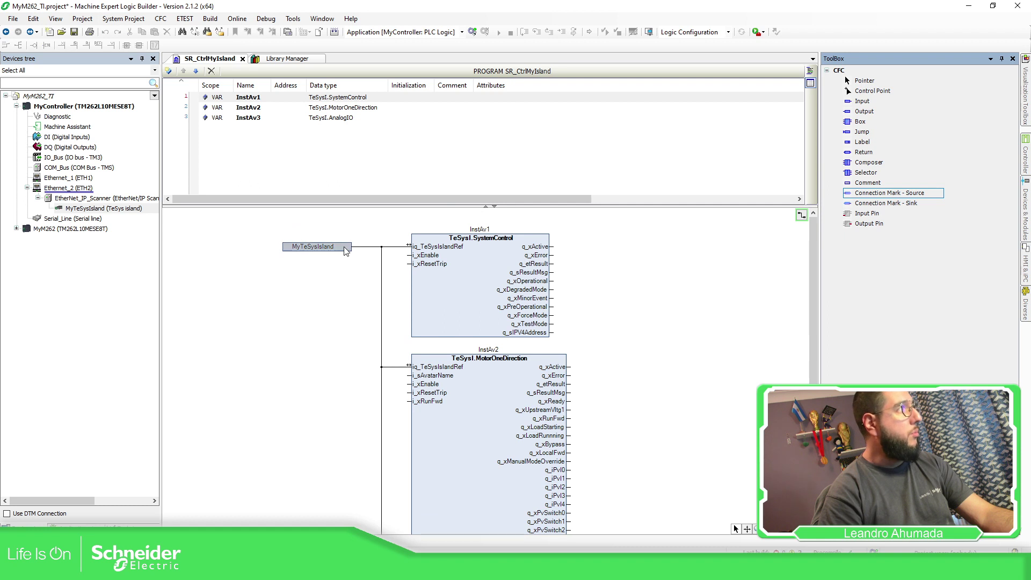
left_click_drag(767, 192, 433, 216)
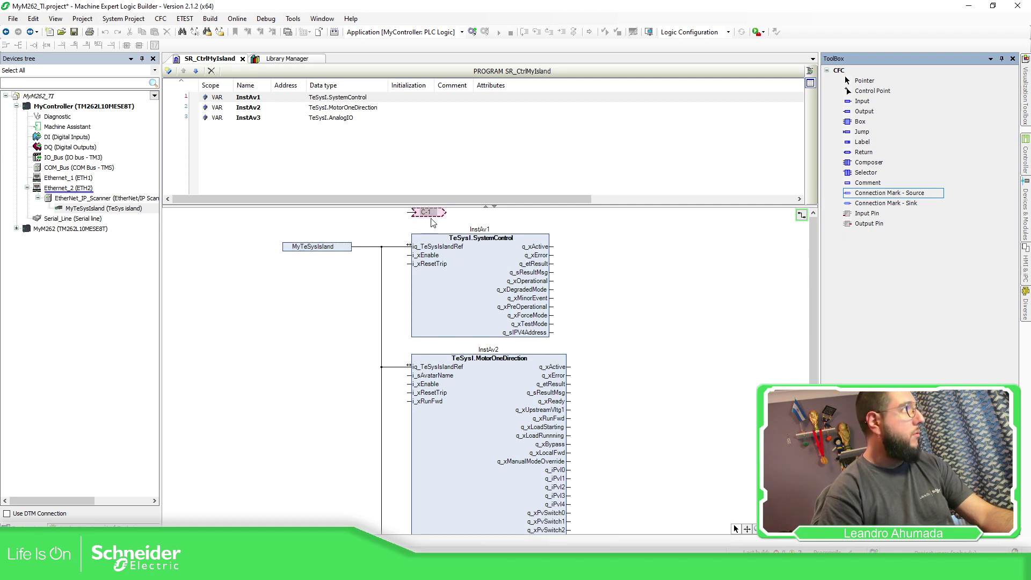
left_click(349, 247)
key("ctrl+c")
key("ctrl+v")
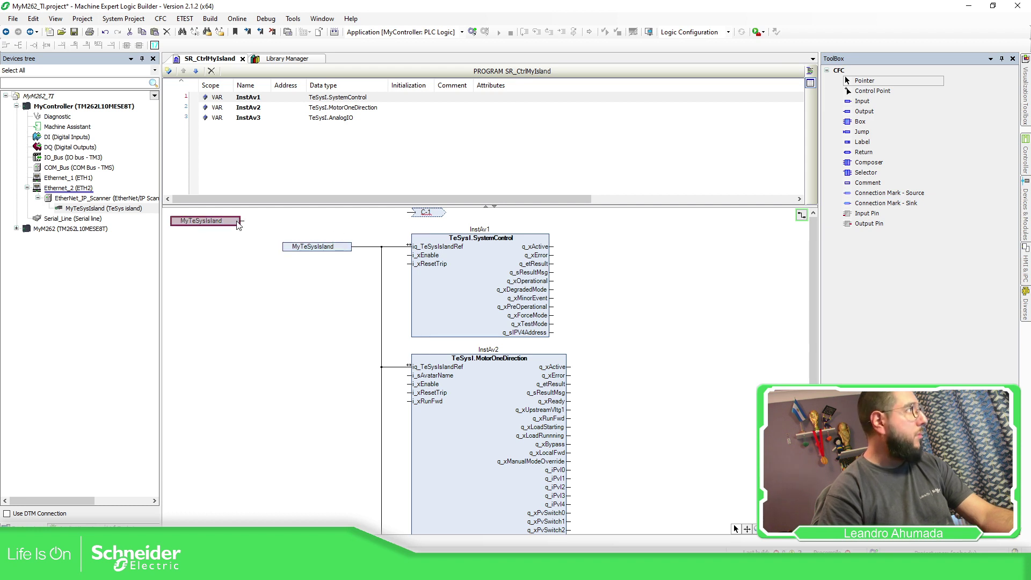
left_click_drag(236, 222, 416, 213)
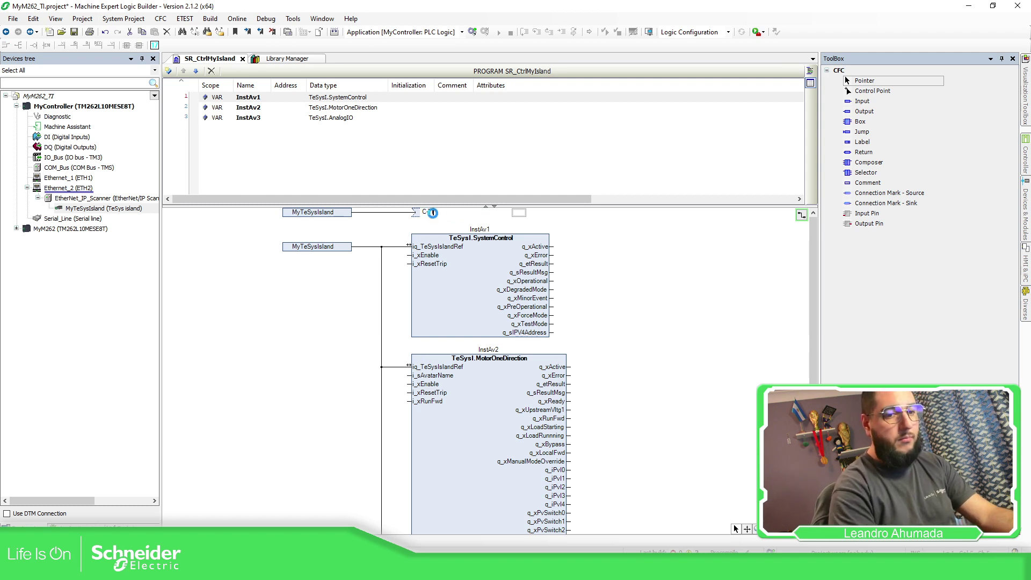
scroll(430, 290, "down", 5)
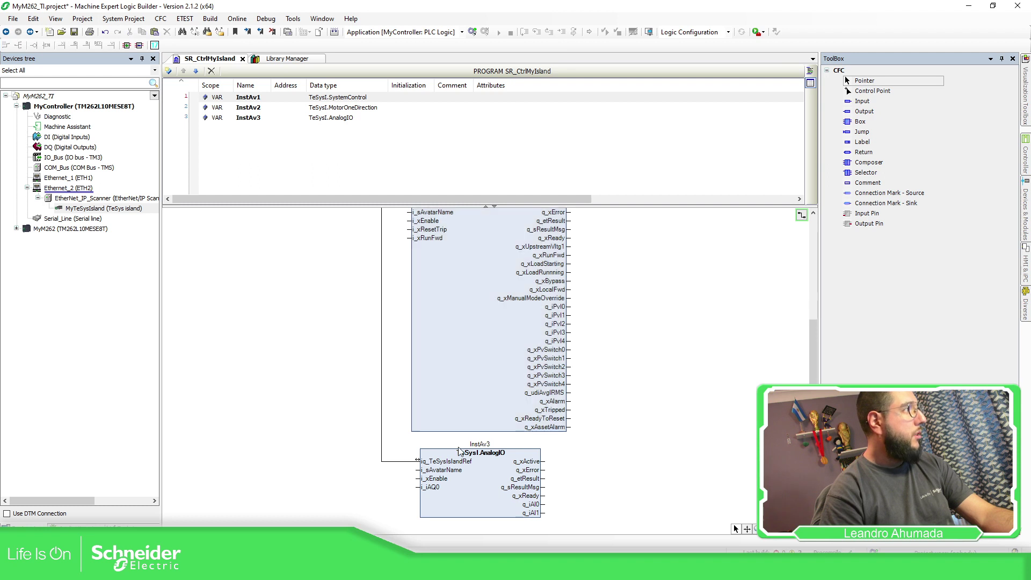
Add a TeSysI.MotorOneDirectionSILStopWCat1and2 block below InstAv3, named and declared as InstAv4
left_click_drag(851, 127, 628, 456)
left_click_drag(564, 524, 453, 466)
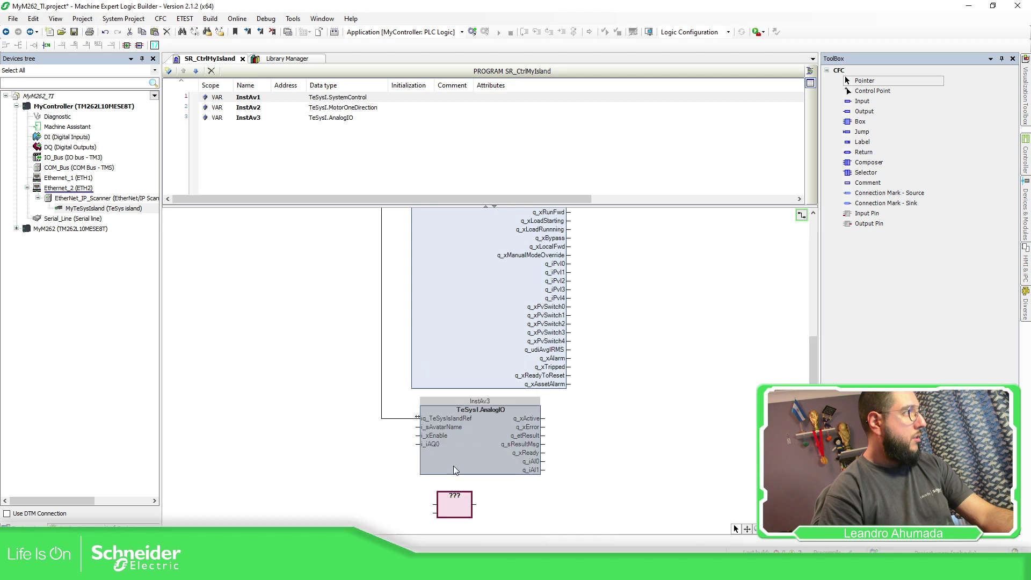
left_click(454, 493)
type("Te")
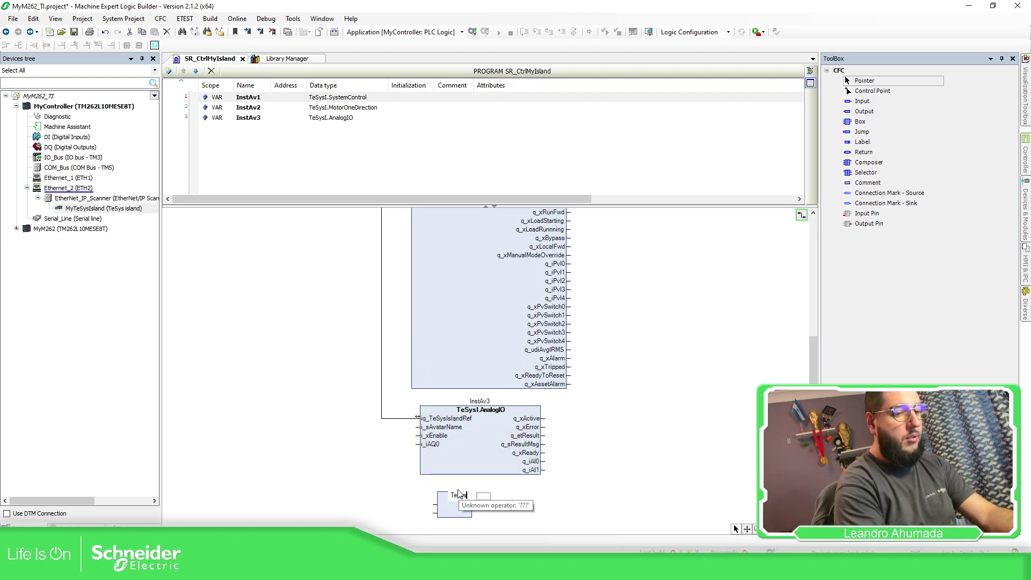
type("SysI.Mo")
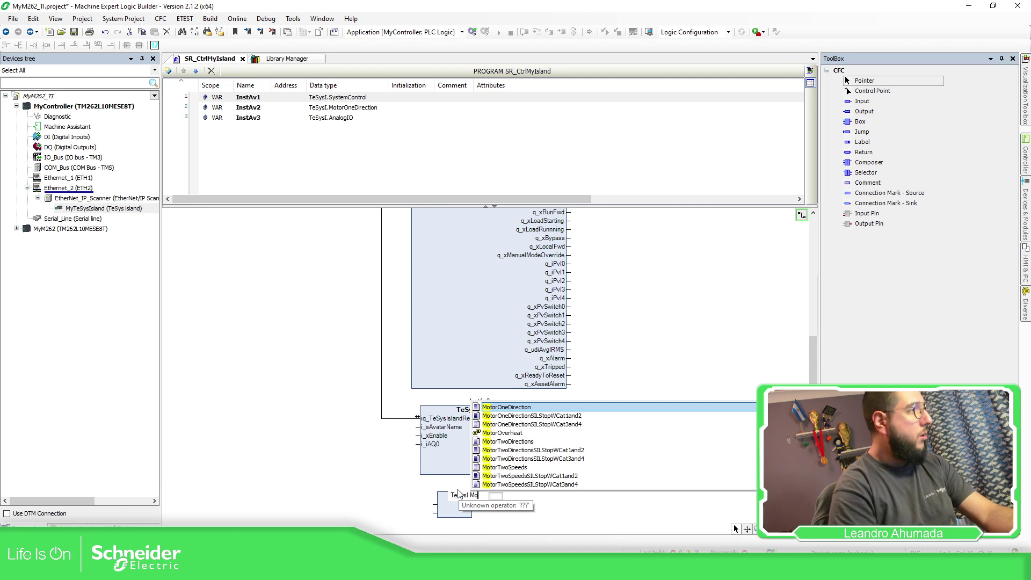
key("Down")
key("Return")
key("Return")
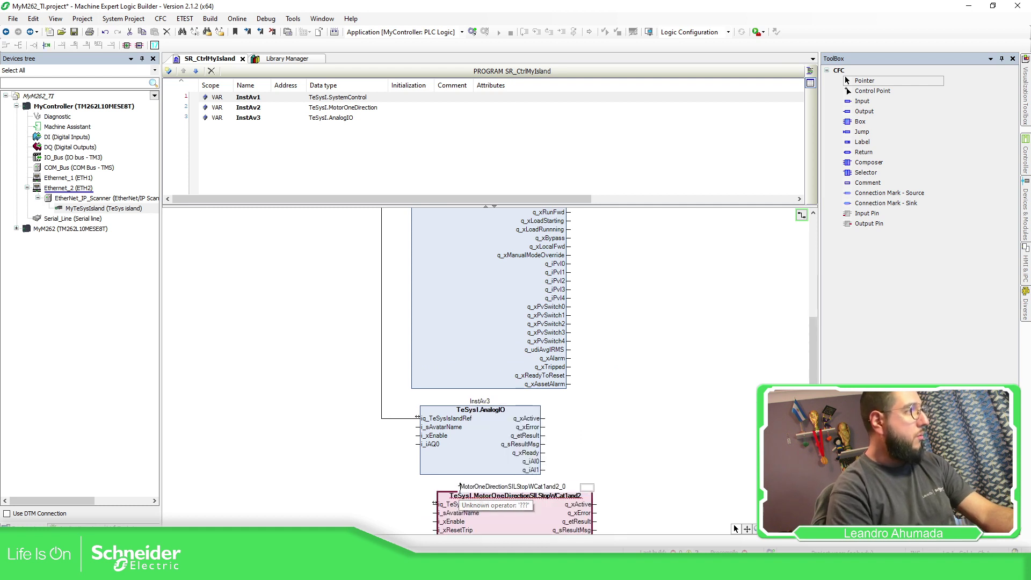
left_click(536, 488)
type("In")
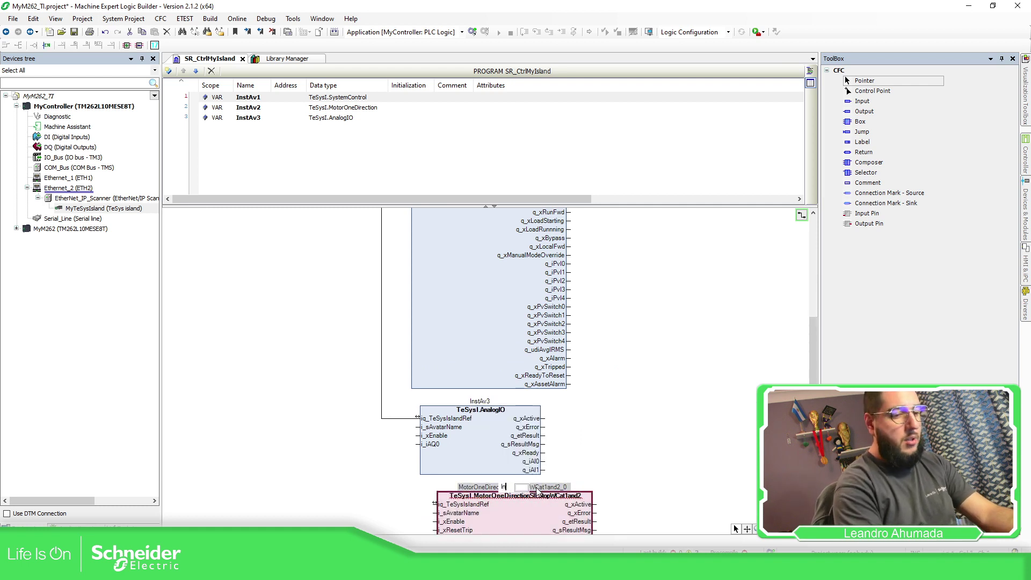
type("stAv4")
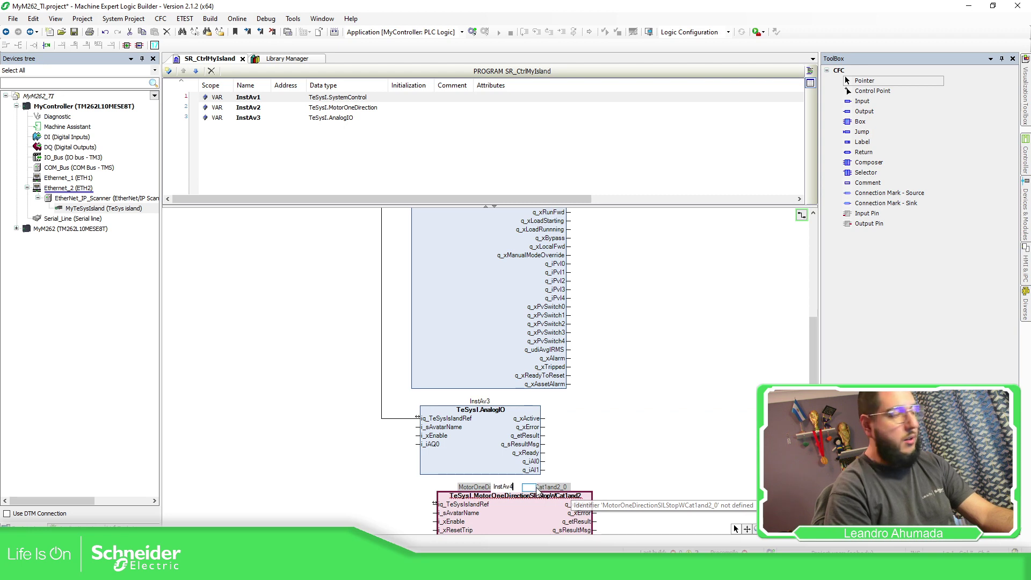
key("Return")
left_click(589, 339)
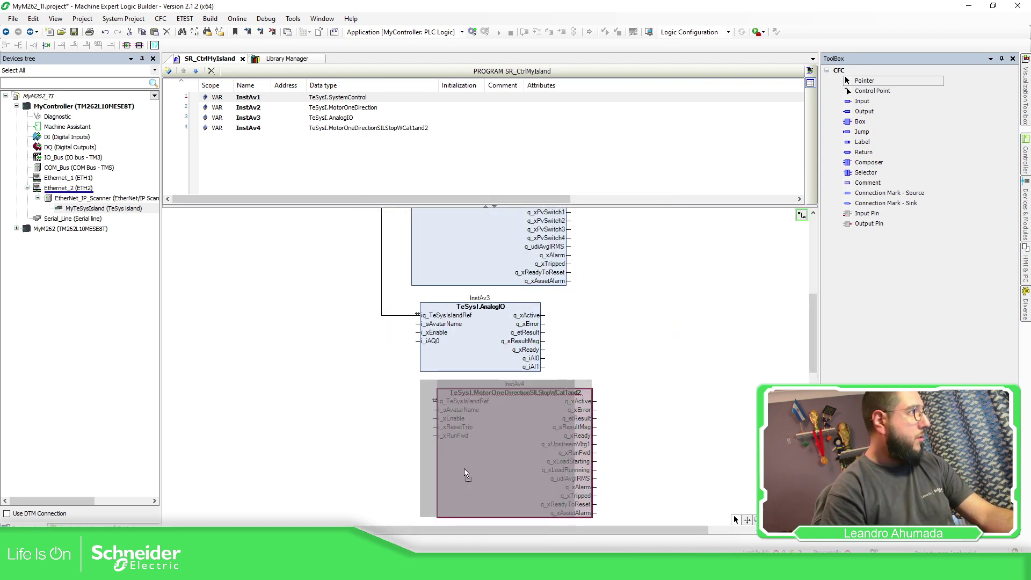
Add a C-TI connection sink mark feeding InstAv4's island reference input
left_click_drag(867, 209, 354, 403)
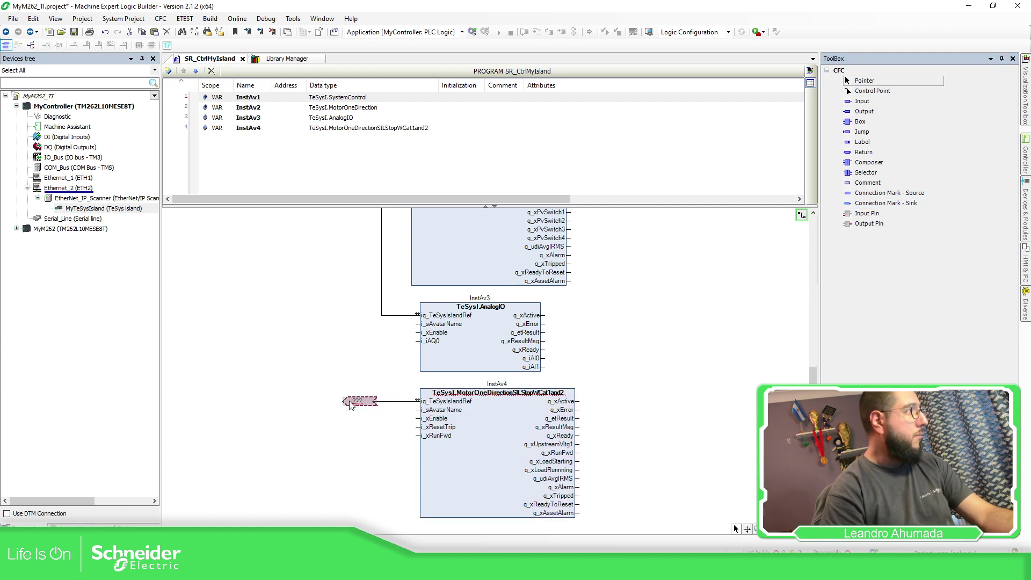
left_click(357, 401)
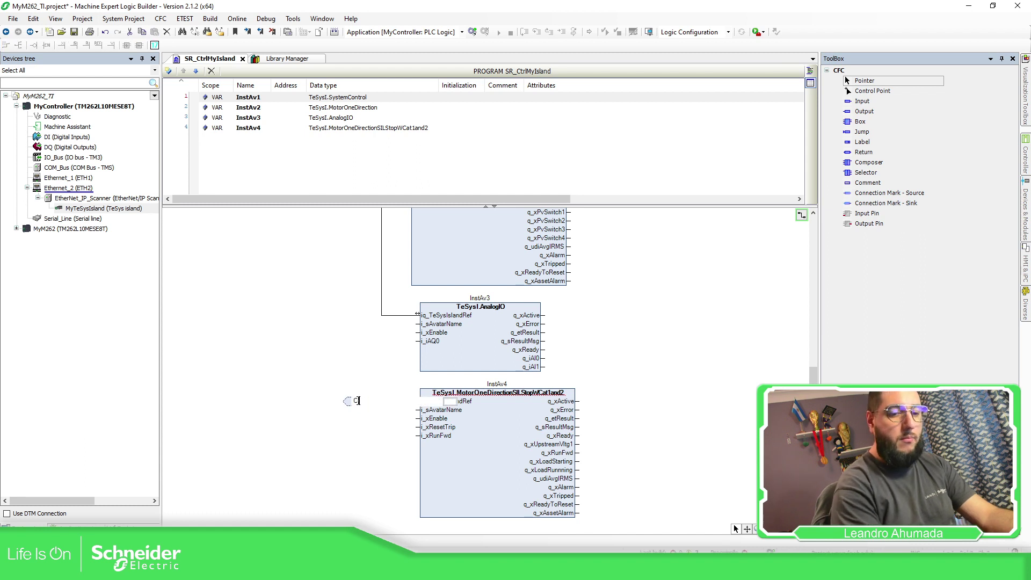
key("Return")
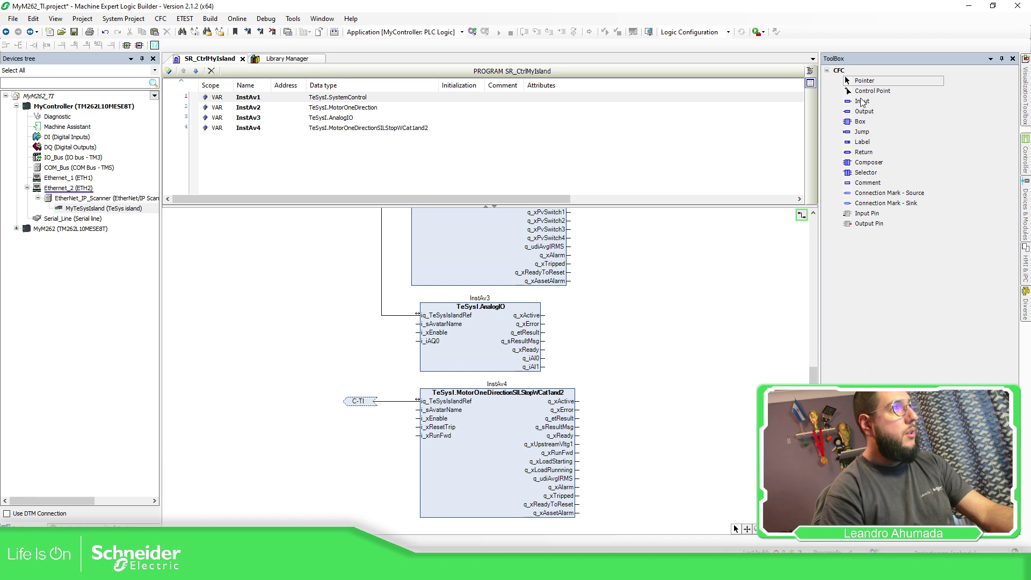
left_click_drag(857, 125, 626, 520)
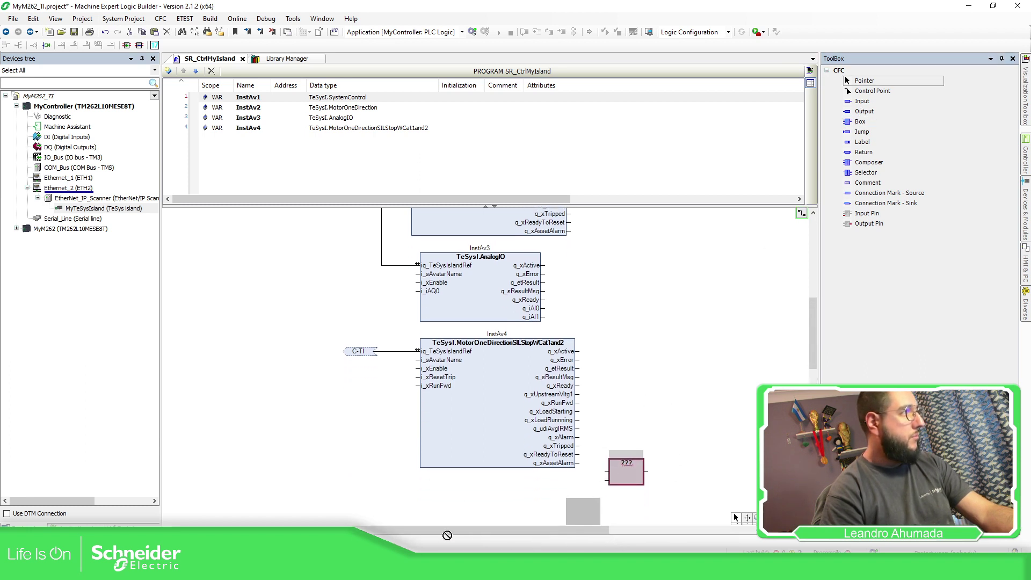
Place a TeSysI.PowerInterface block declared as InstAv5 below InstAv4, wiring its island reference to C-TI
left_click_drag(446, 535, 464, 496)
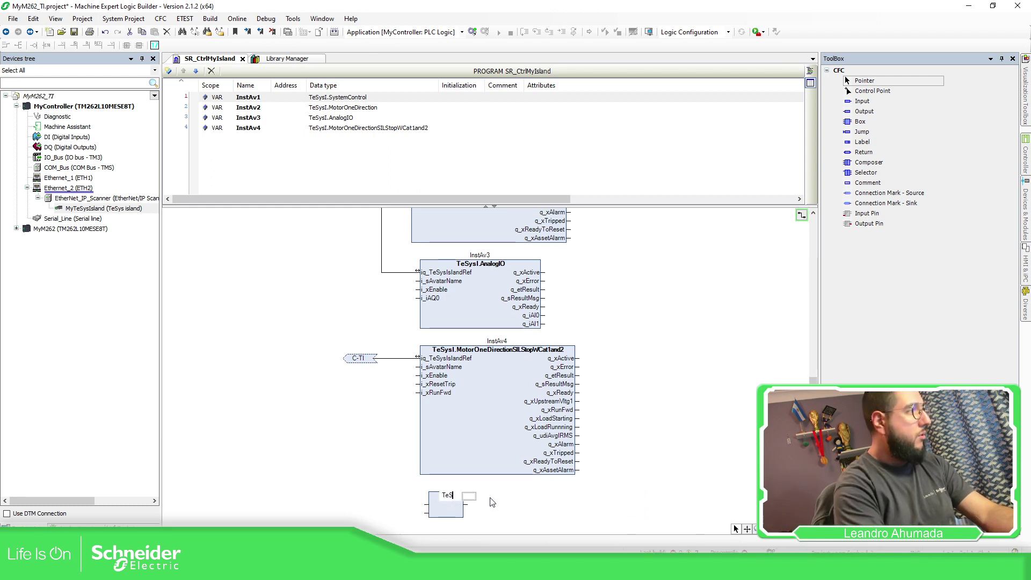
type("TeSysI")
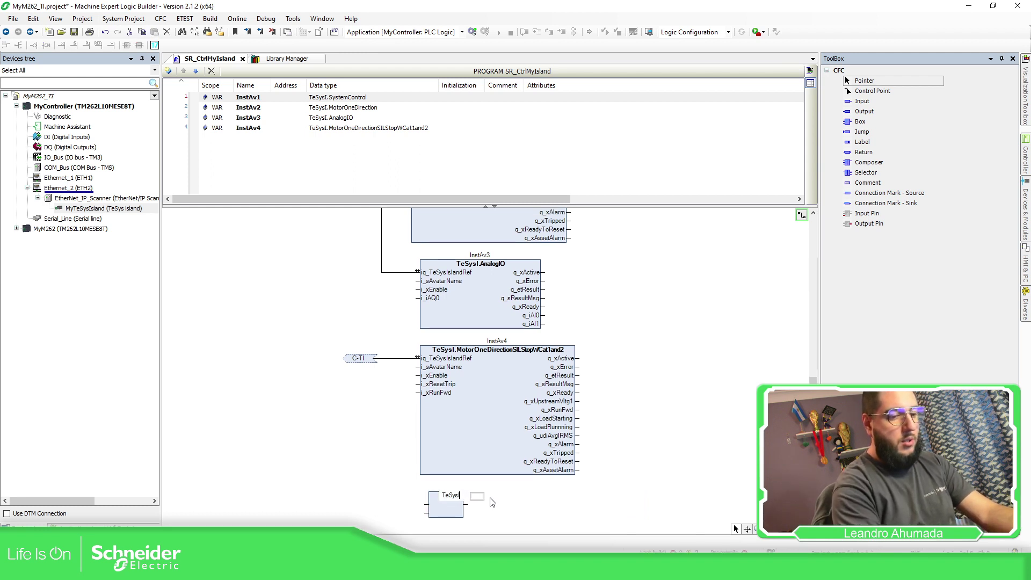
type(".Pow")
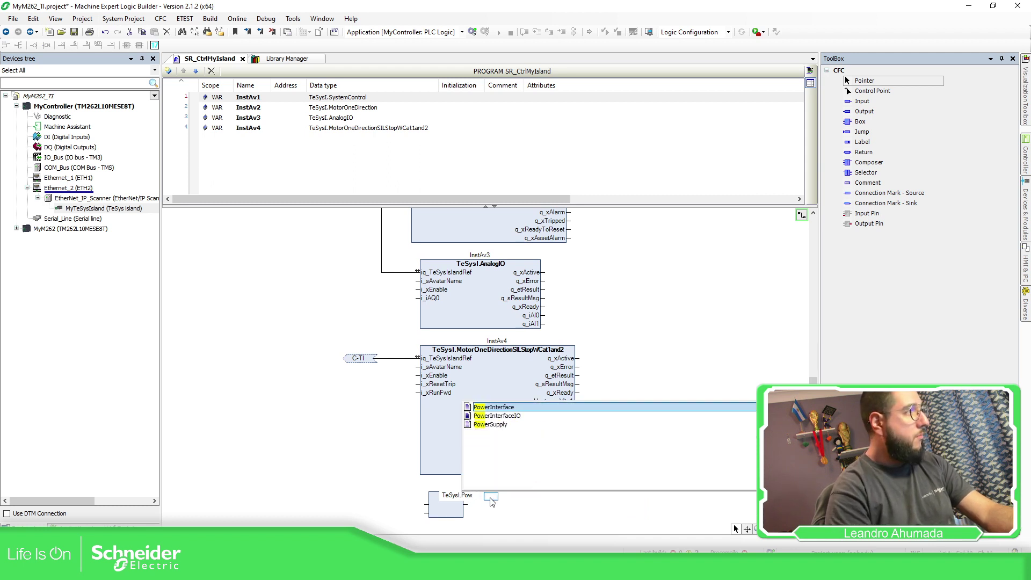
key("Return")
key("Return")
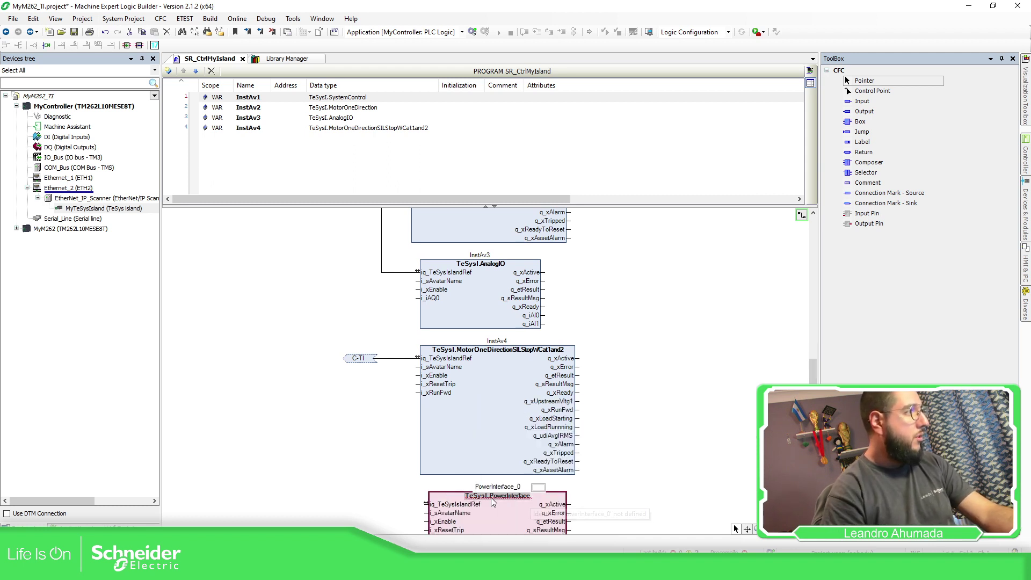
type("InstA")
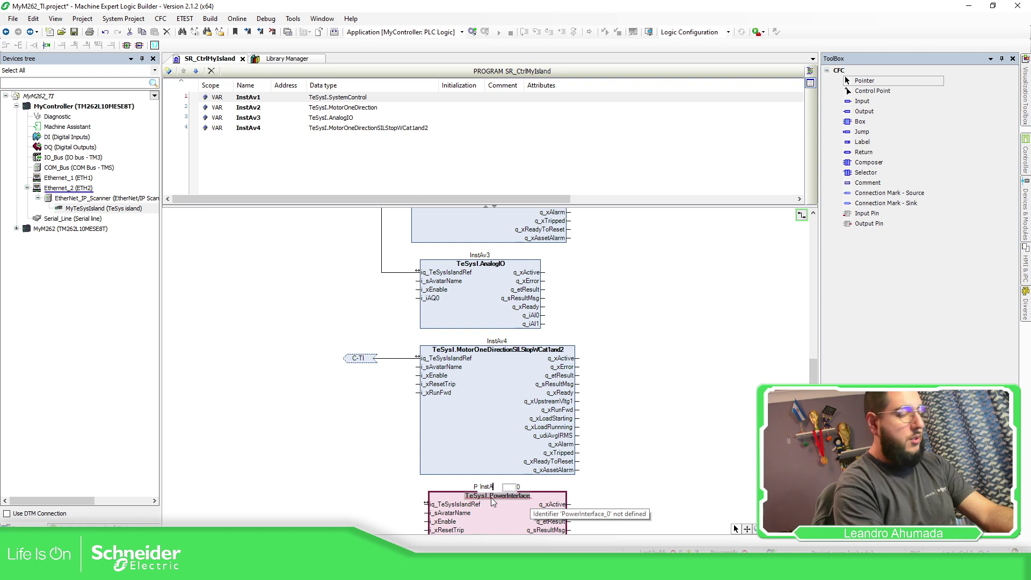
type("v5")
key("Return")
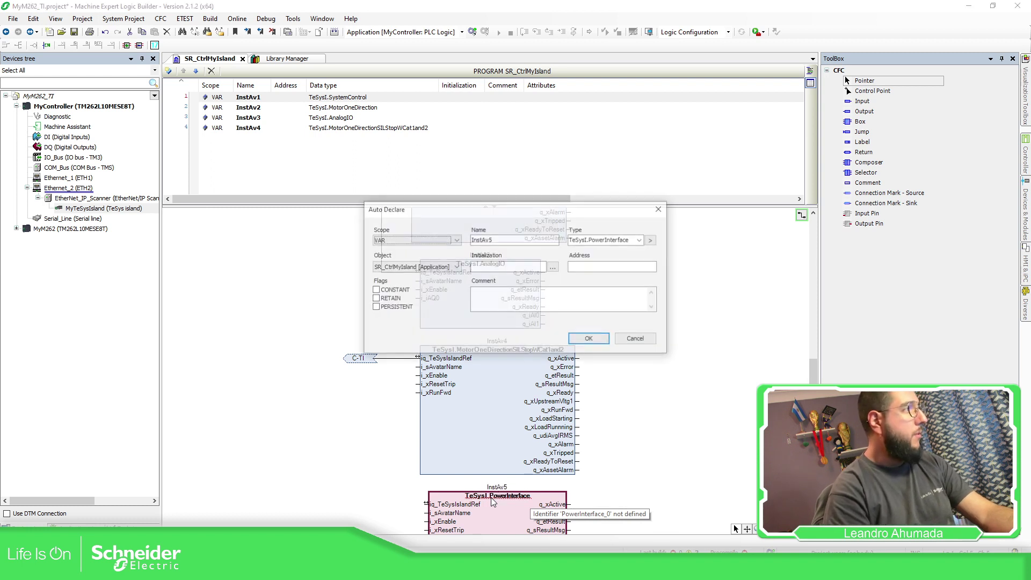
left_click(586, 336)
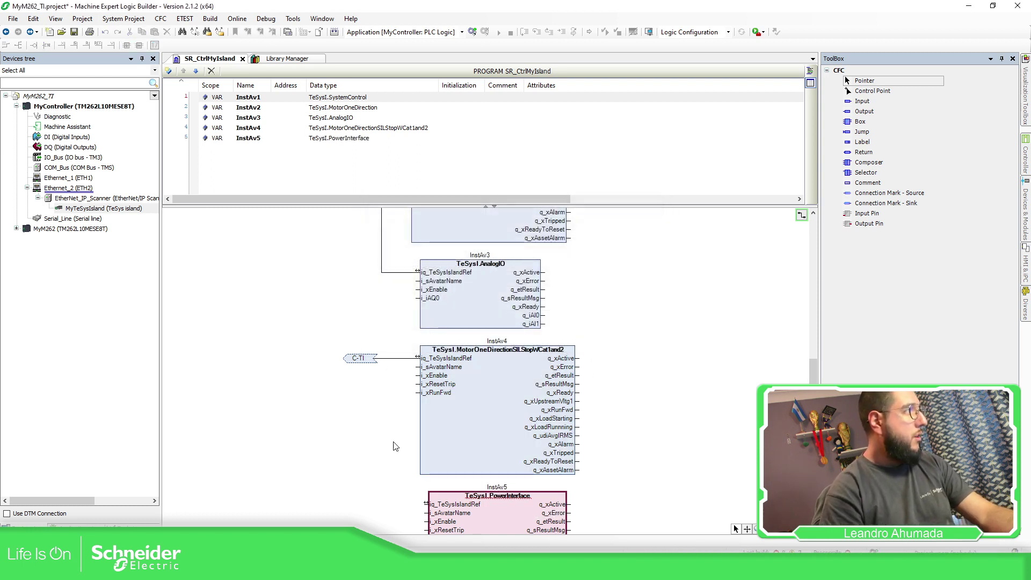
left_click_drag(425, 504, 378, 359)
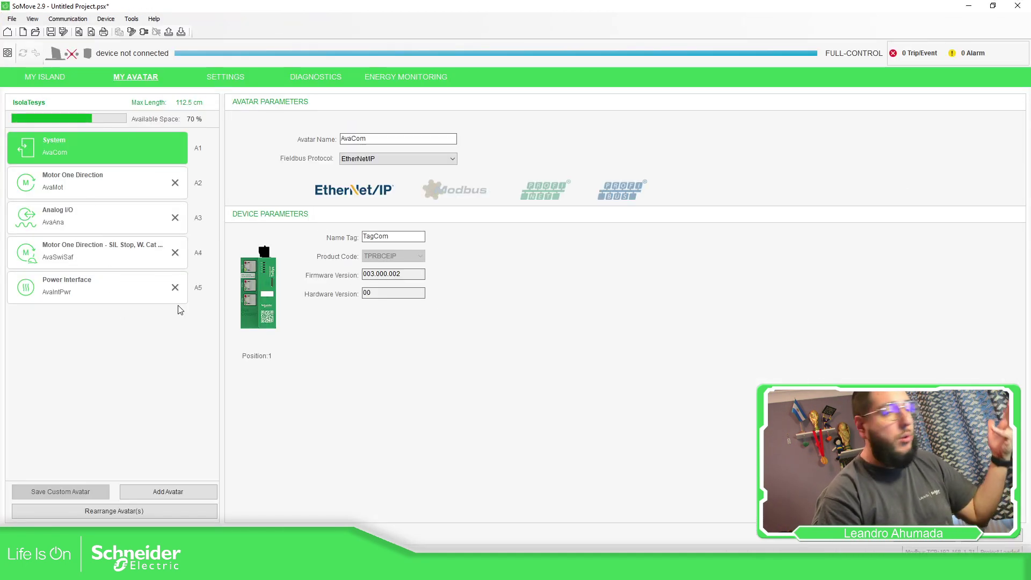
Review the Motor One Direction and Analog I/O avatar parameters in SoMove, then return to Logic Builder
left_click(123, 181)
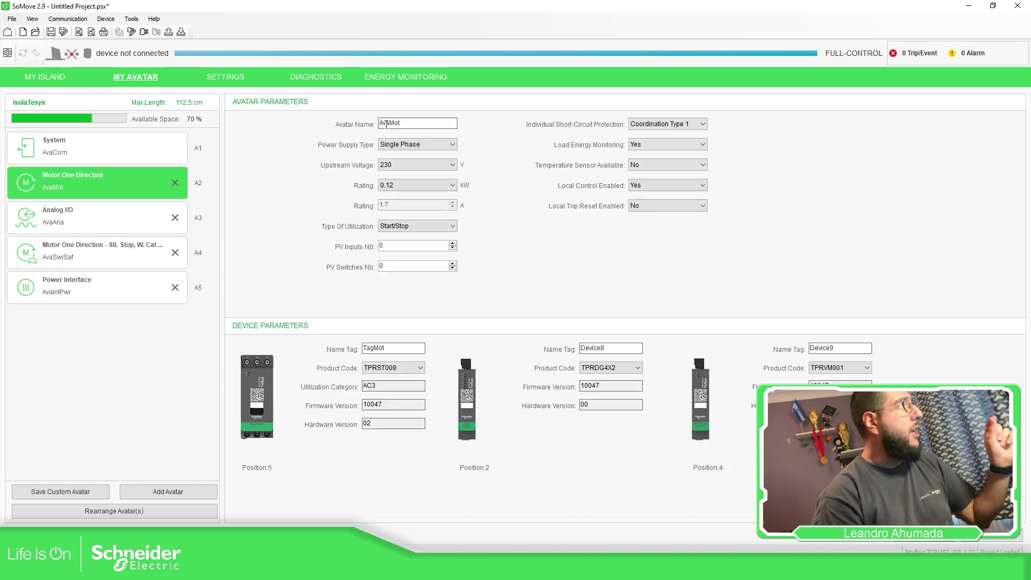
left_click(146, 207)
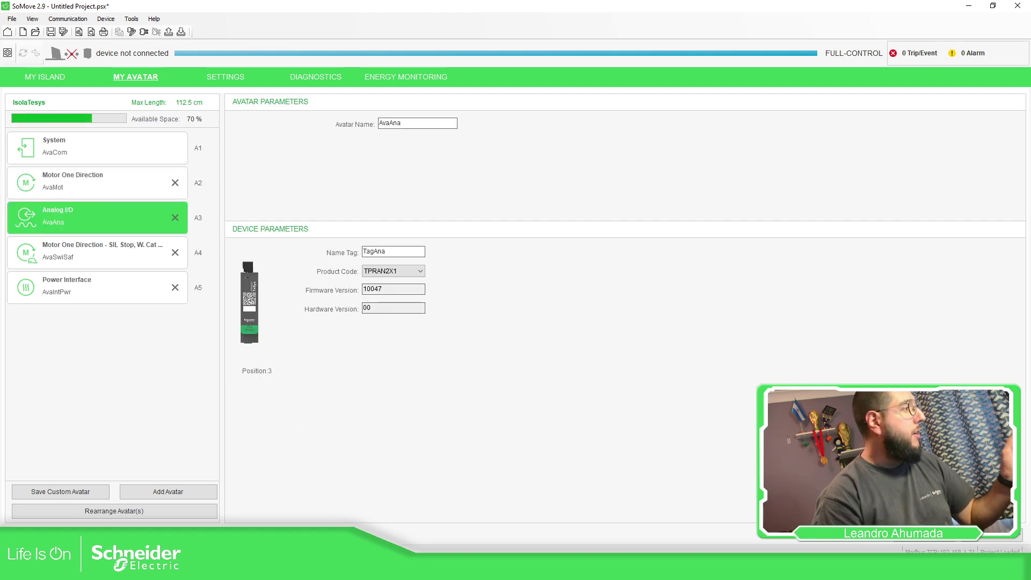
key("alt+Tab")
left_click(414, 252)
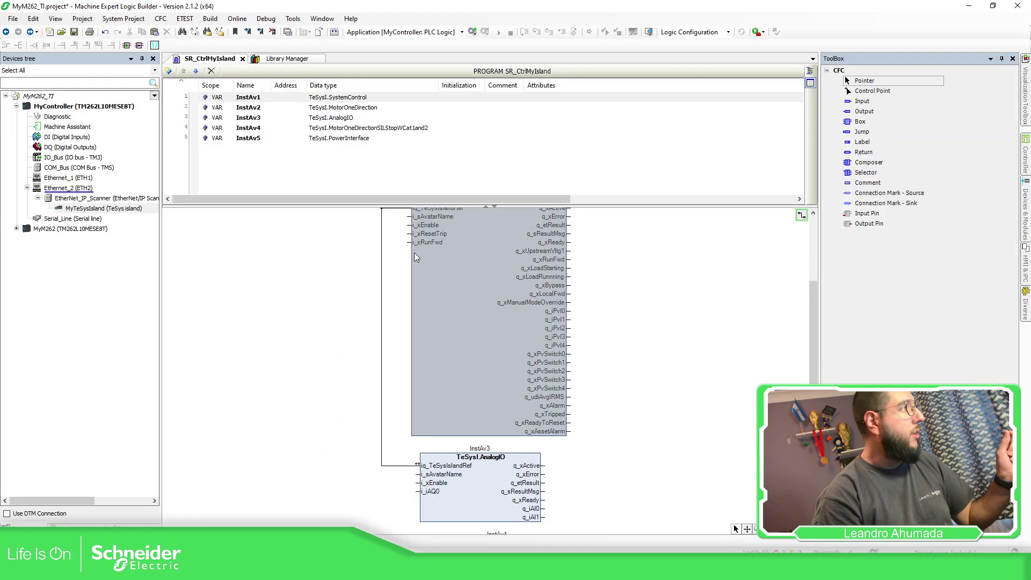
scroll(413, 253, "up", 3)
left_click(417, 266)
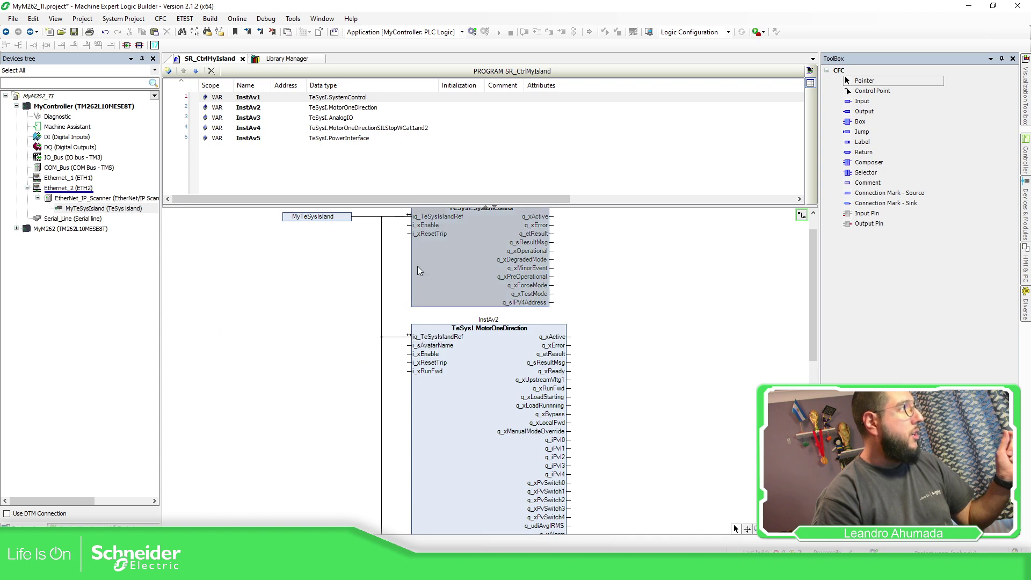
left_click(409, 350)
mouse_move(406, 348)
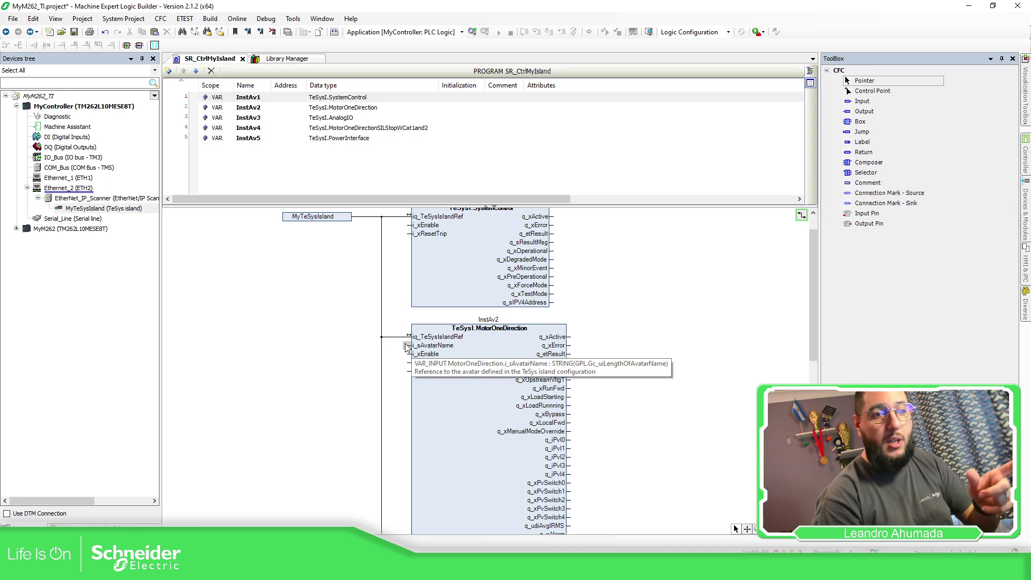
scroll(655, 333, "down", 10)
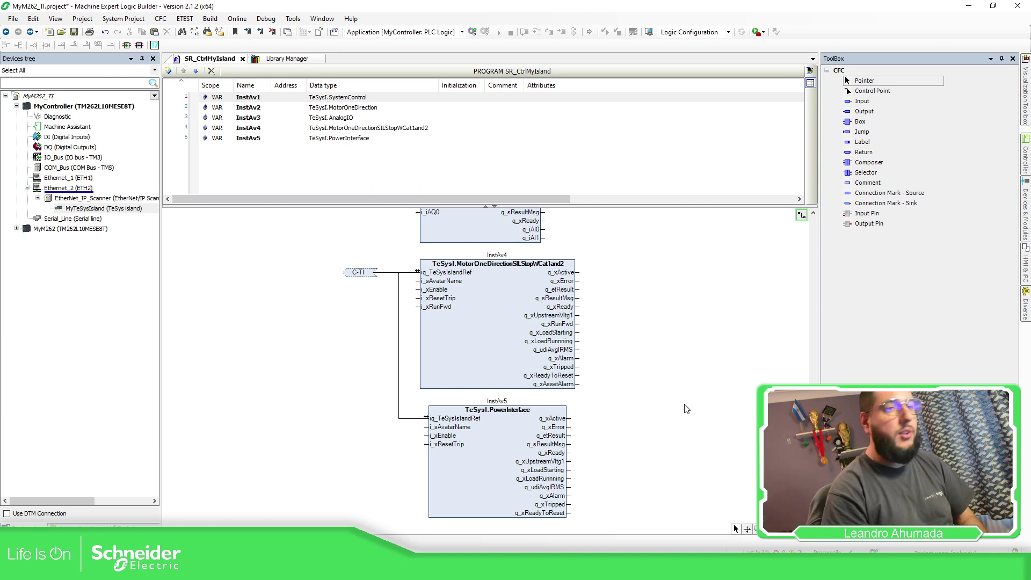
From the Tools tree, add a default-named Visualization object to the MyController application
left_click(94, 525)
left_click(124, 525)
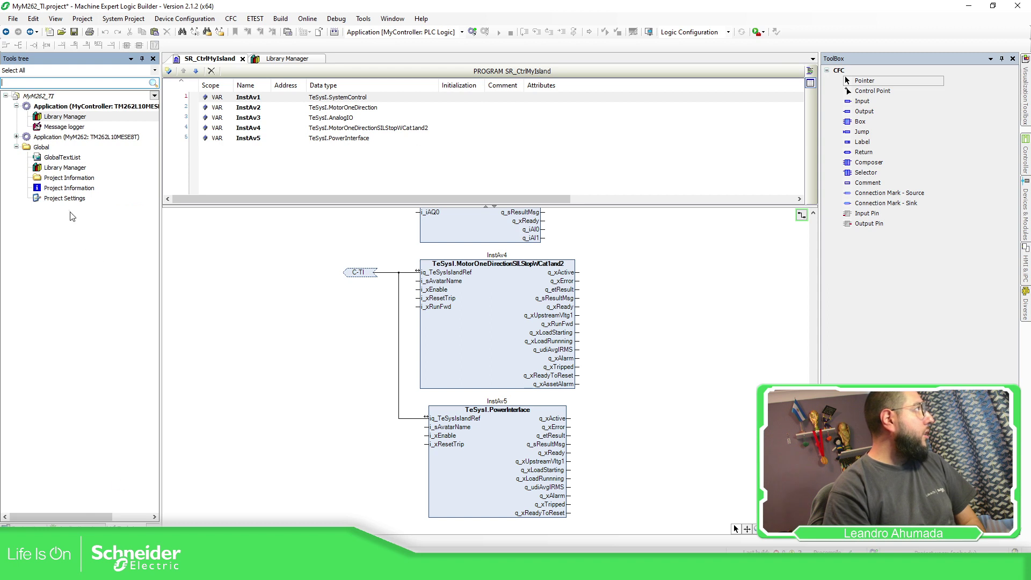
left_click(127, 108)
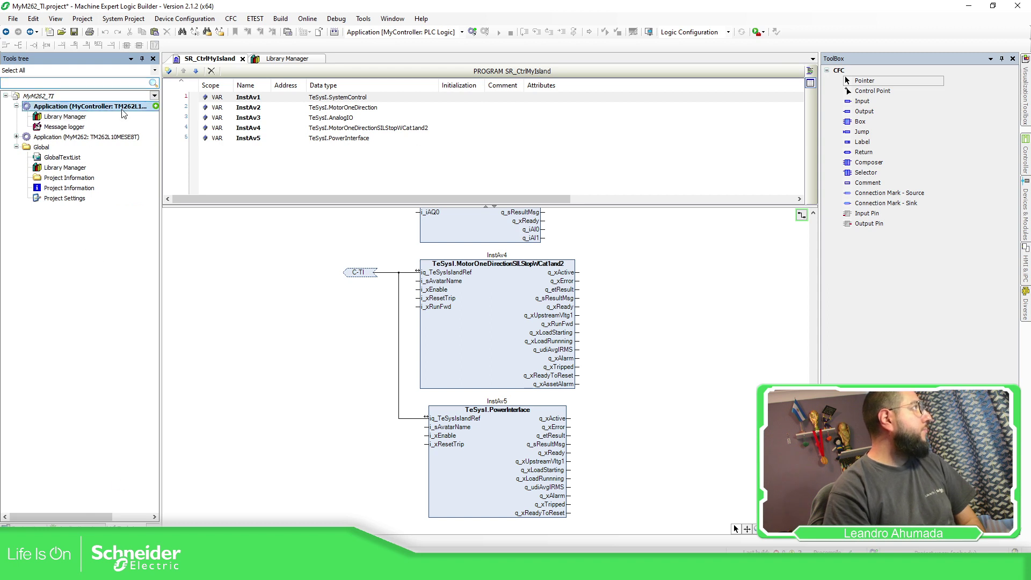
left_click(156, 107)
left_click(247, 107)
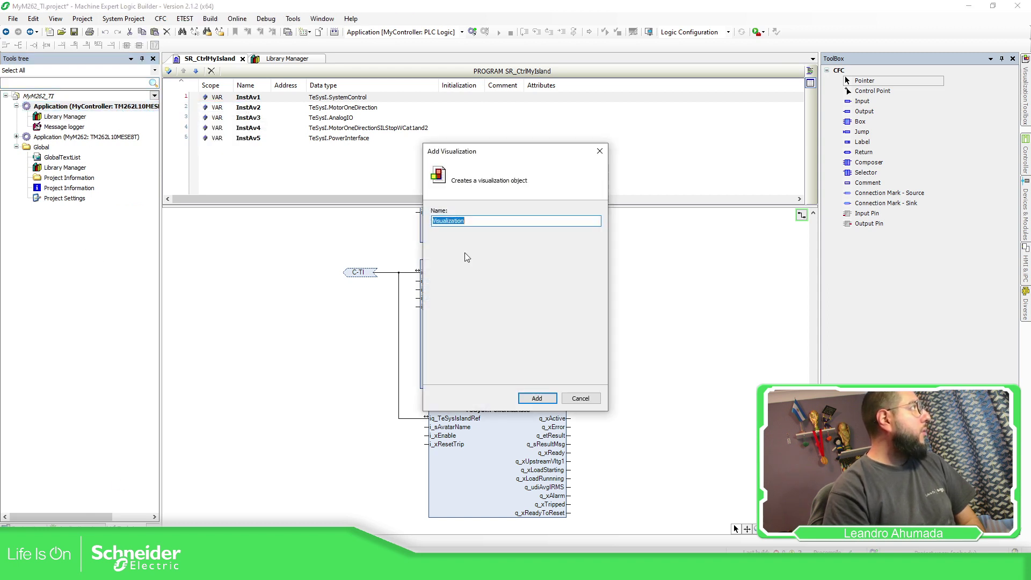
left_click(537, 398)
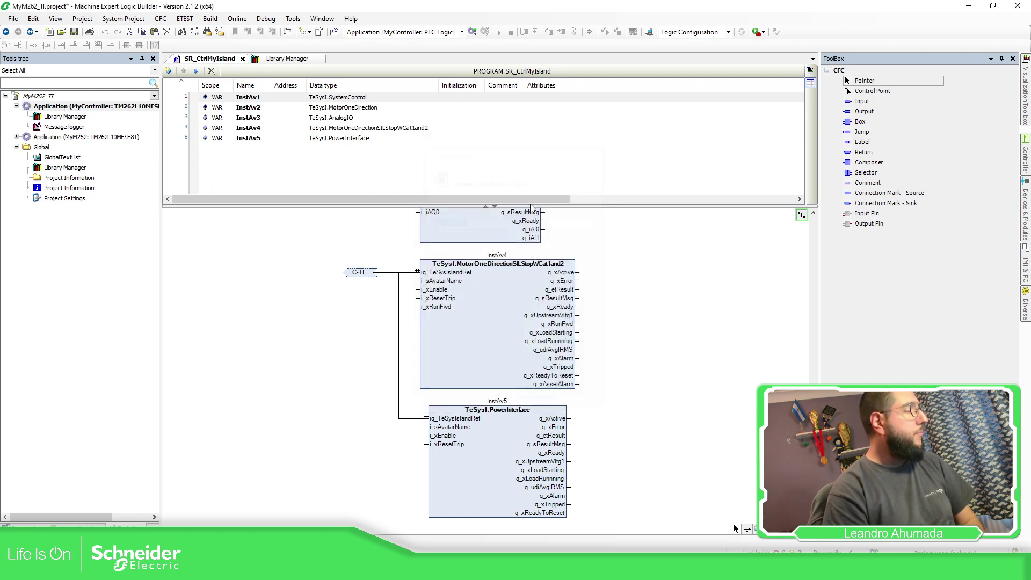
left_click(307, 60)
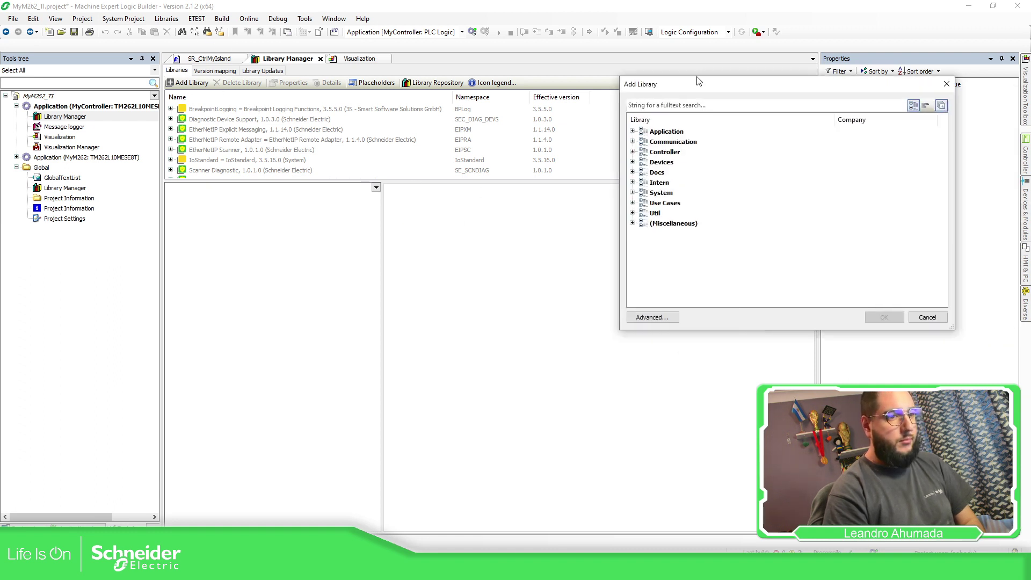
Add the SE_LTA library from the Miscellaneous category
left_click(298, 228)
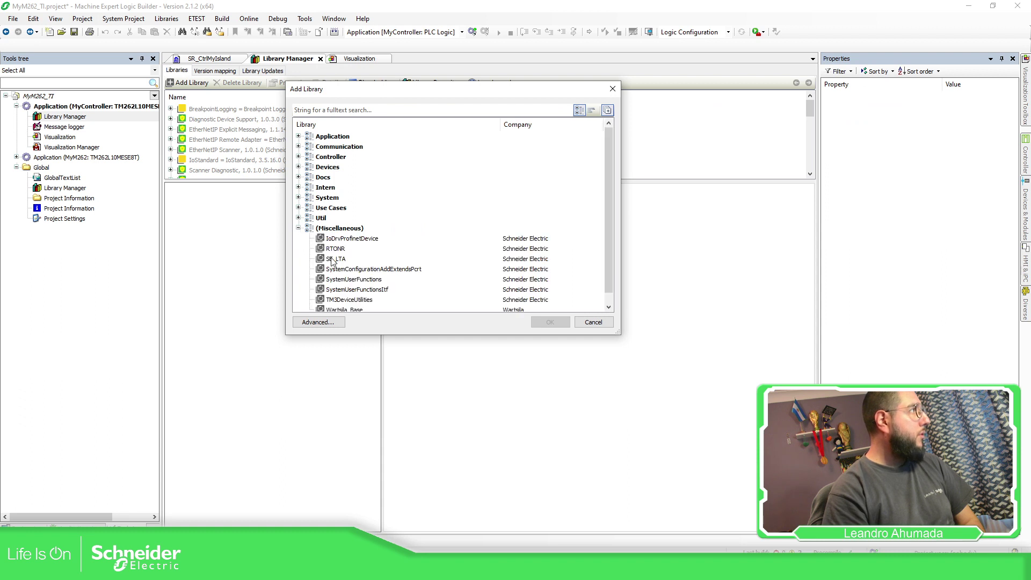
left_click(331, 258)
left_click(552, 323)
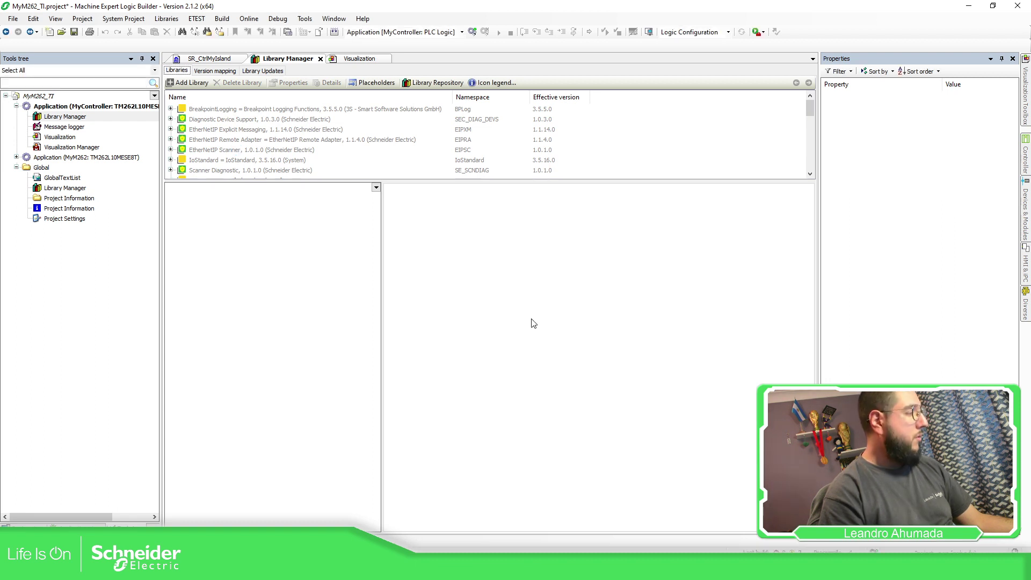
Browse SE_LTA's TeSys Island visualizations: Visu_AnalogIO, Visu_MotorOneDir variants, Visu_PowerInterface, Visu_SystemControl
scroll(236, 141, "down", 10)
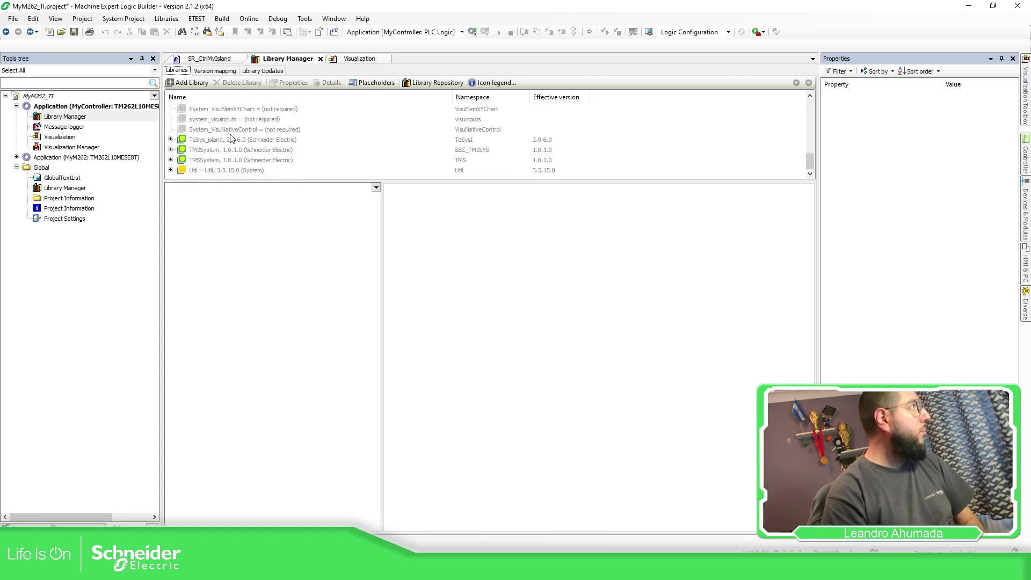
scroll(232, 161, "up", 7)
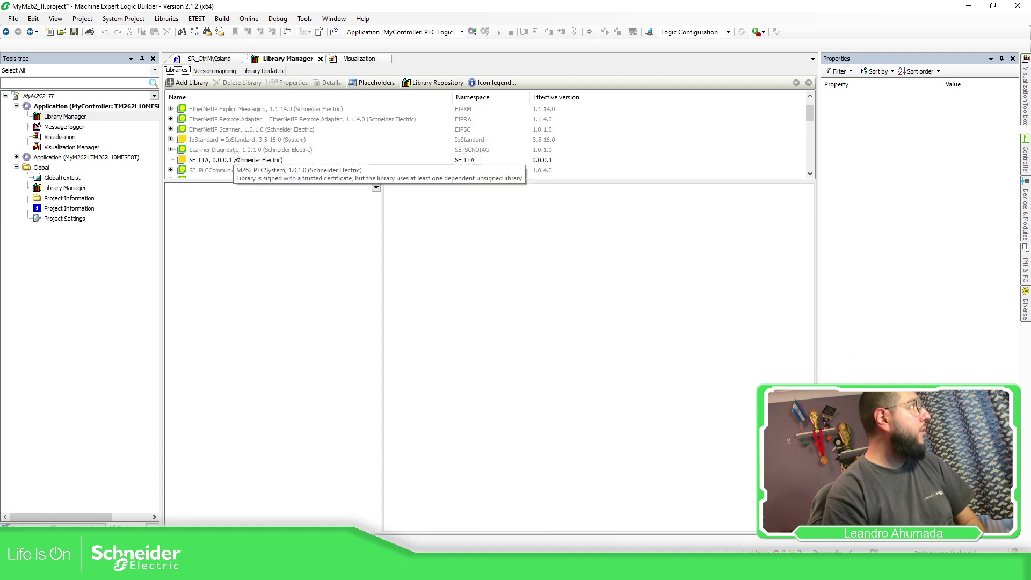
left_click(227, 162)
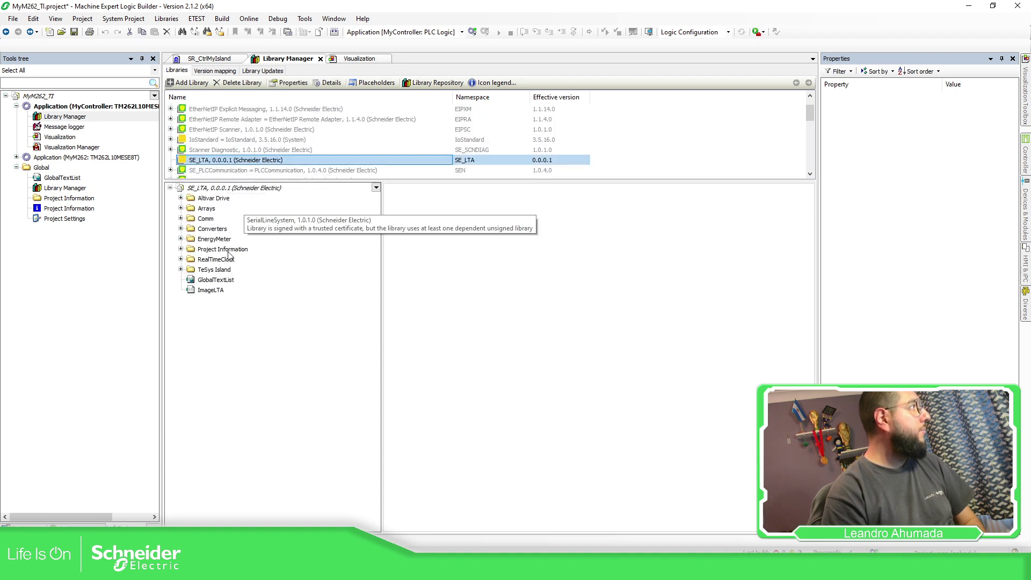
left_click(215, 271)
left_click(180, 270)
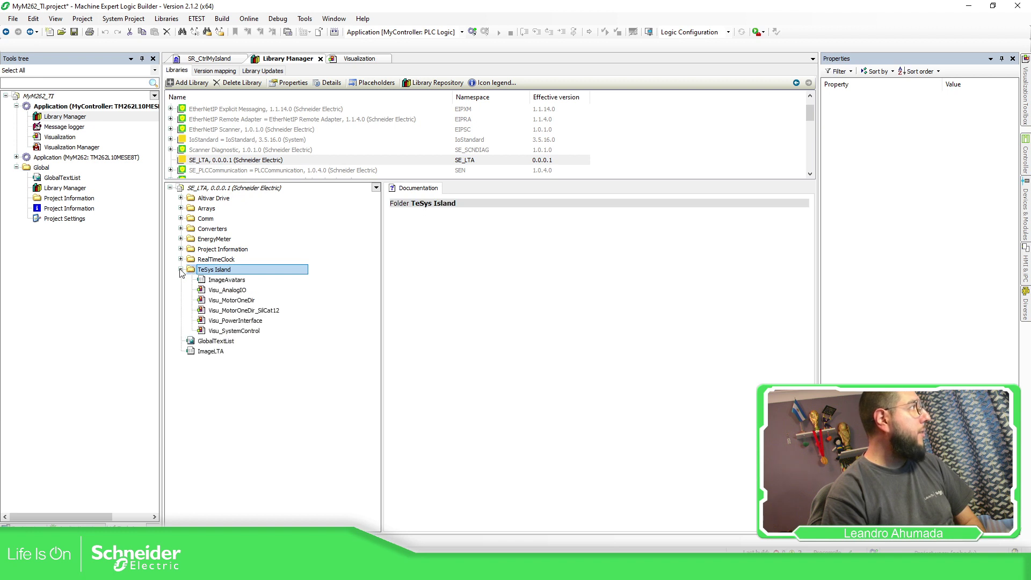
left_click(235, 290)
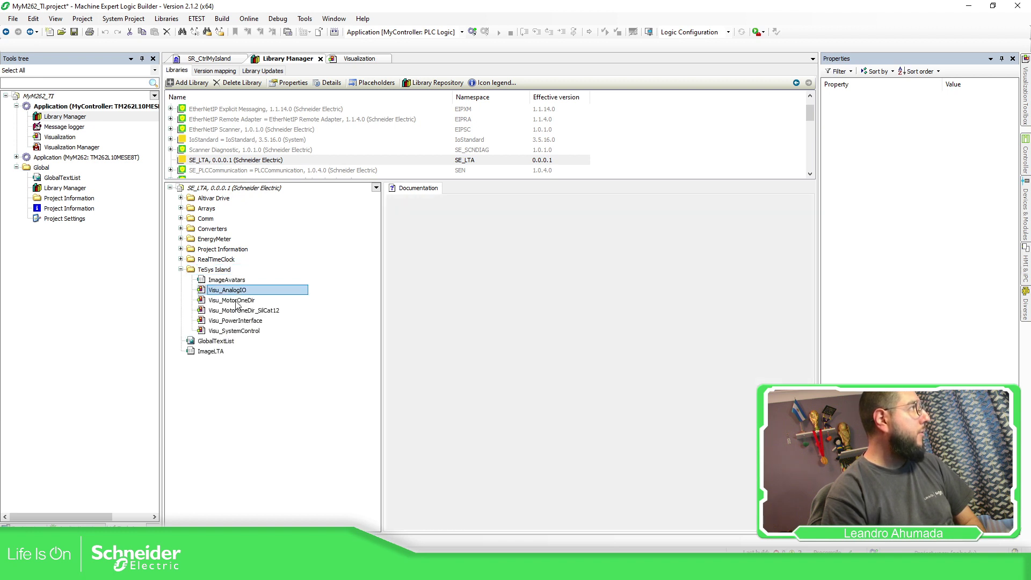
left_click(236, 302)
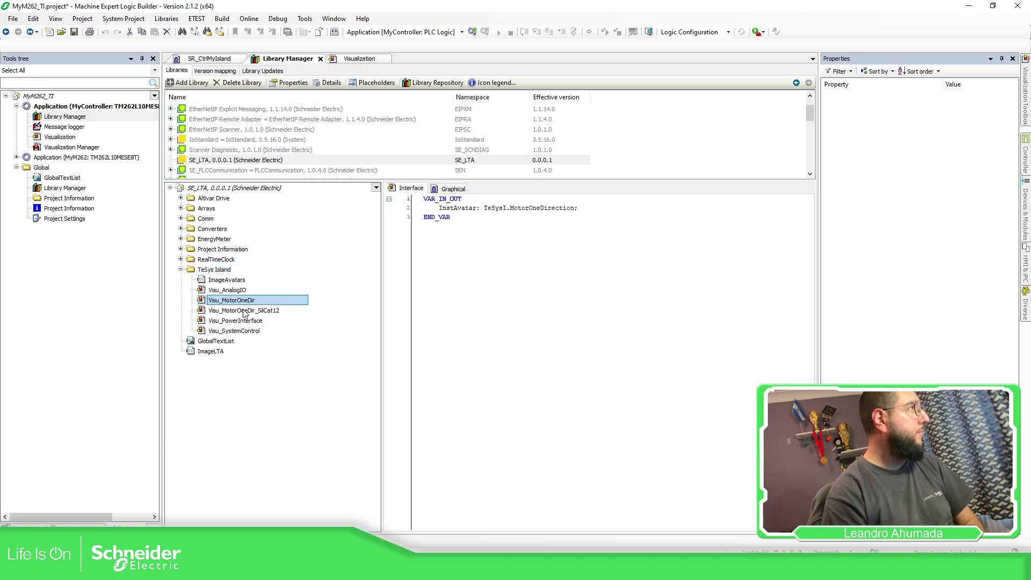
left_click(244, 311)
left_click(239, 321)
left_click(236, 331)
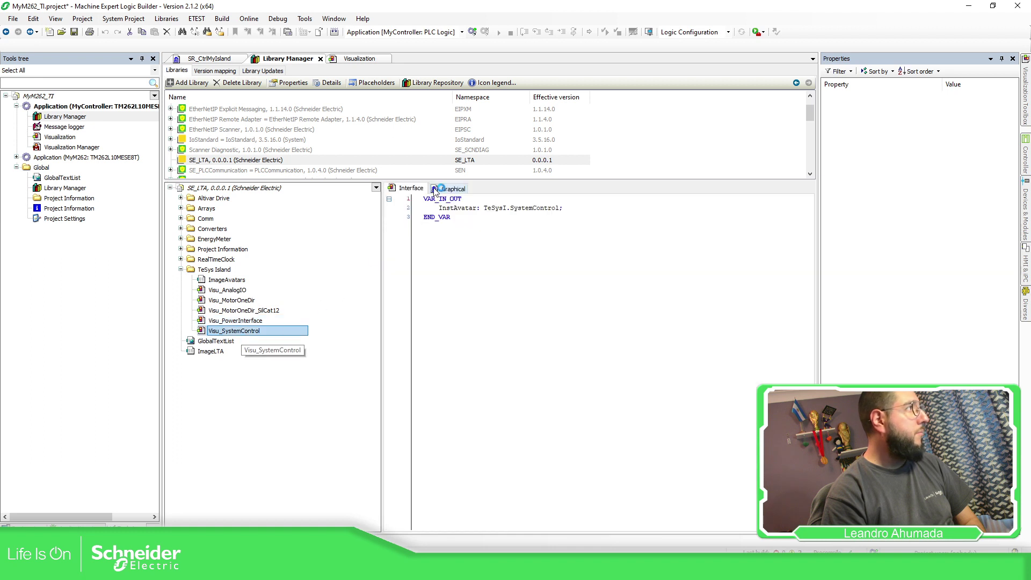
Preview the System Control and Motor One Dir graphics, then close the Library Manager
left_click(436, 189)
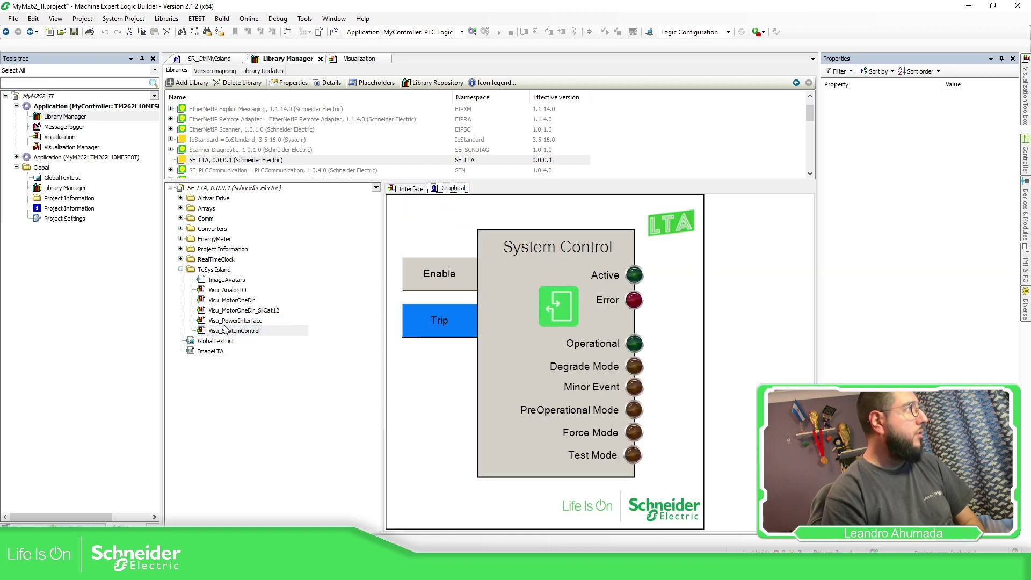
left_click(235, 320)
left_click(241, 310)
left_click(237, 300)
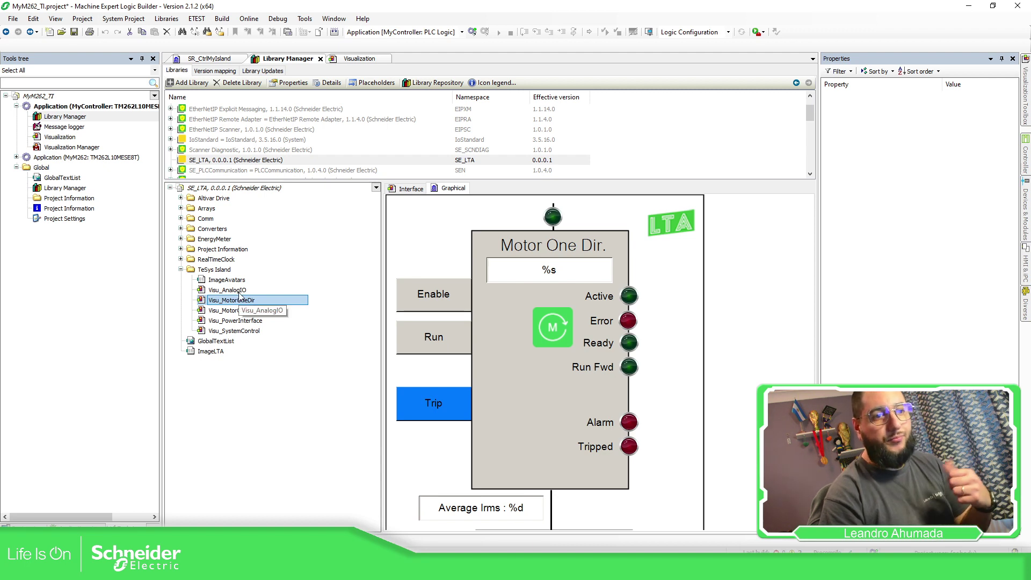
left_click(321, 59)
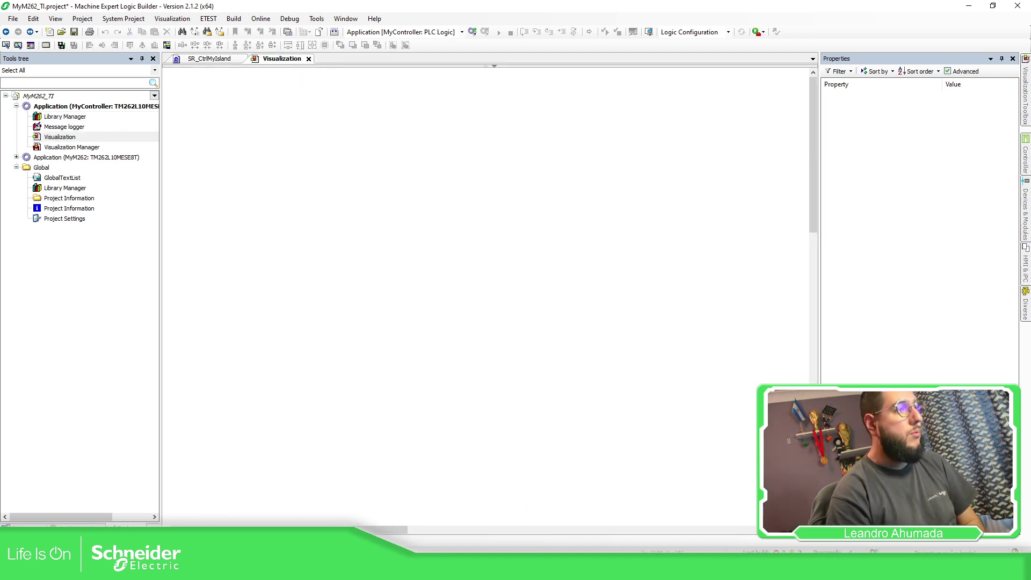
Place a frame on the visualization page referencing SE_LTA.Visu_SystemControl
left_click(1025, 111)
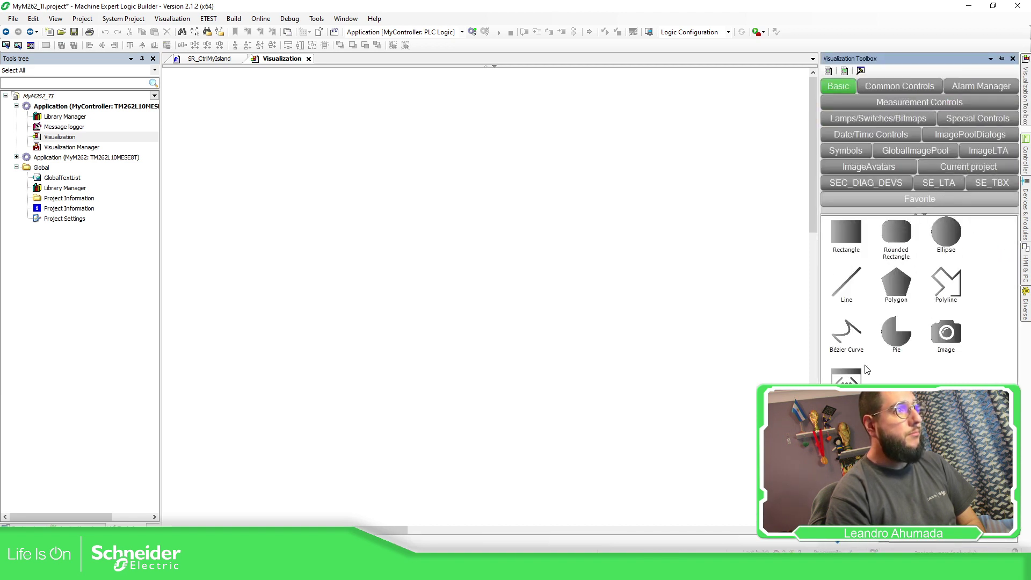
left_click_drag(693, 290, 309, 150)
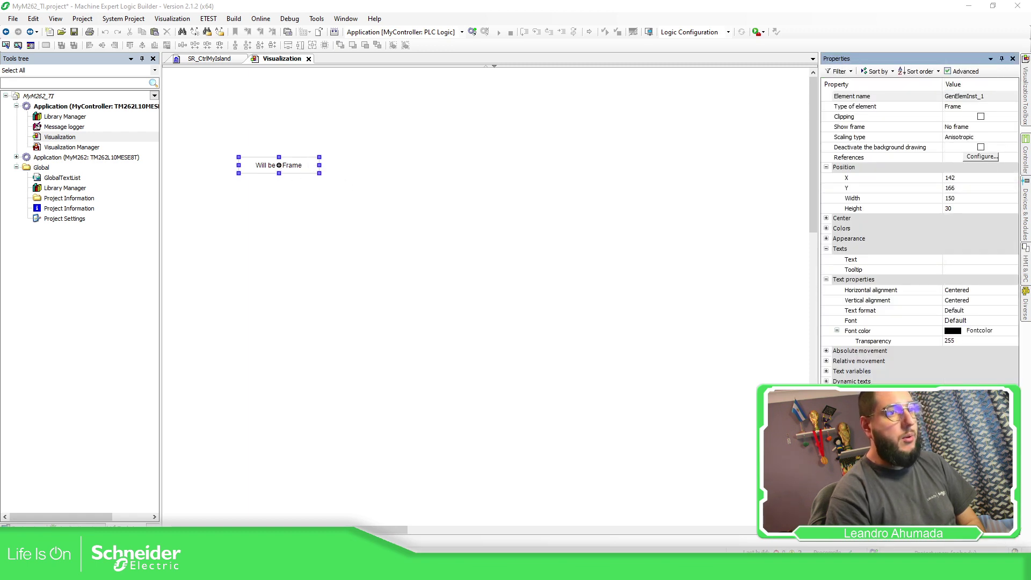
double_click(278, 165)
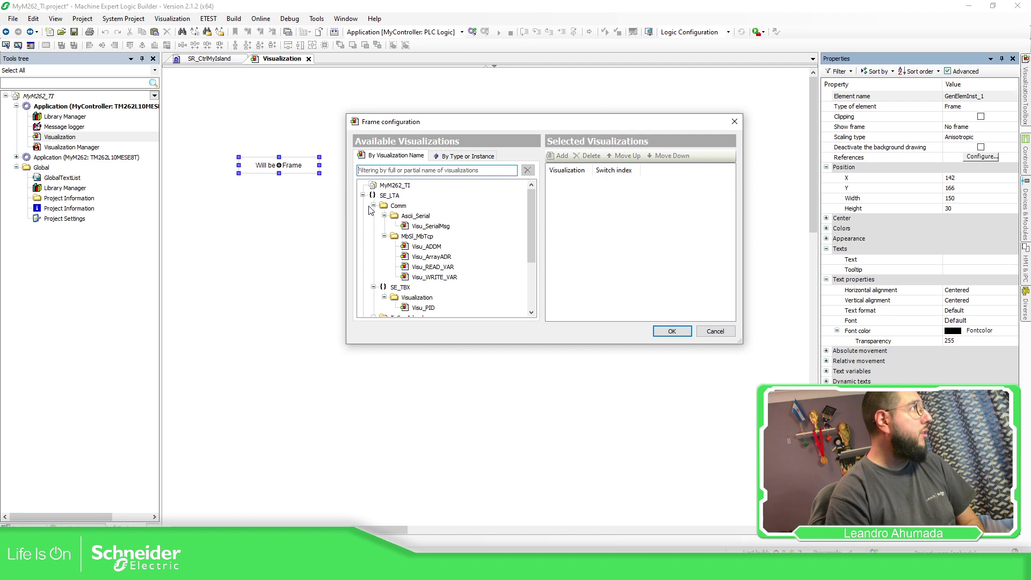
left_click(374, 206)
left_click(373, 216)
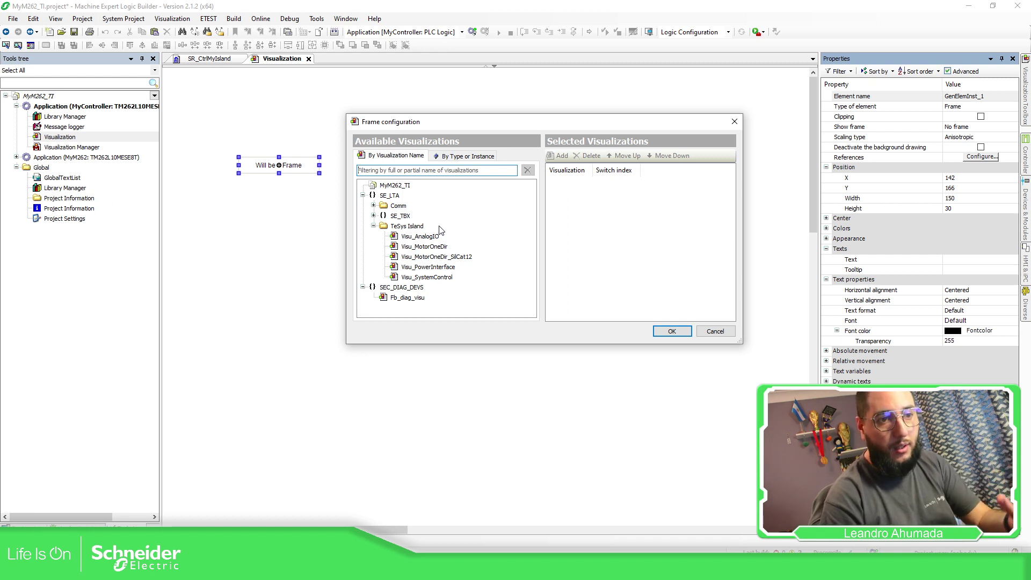
left_click(441, 277)
left_click(670, 331)
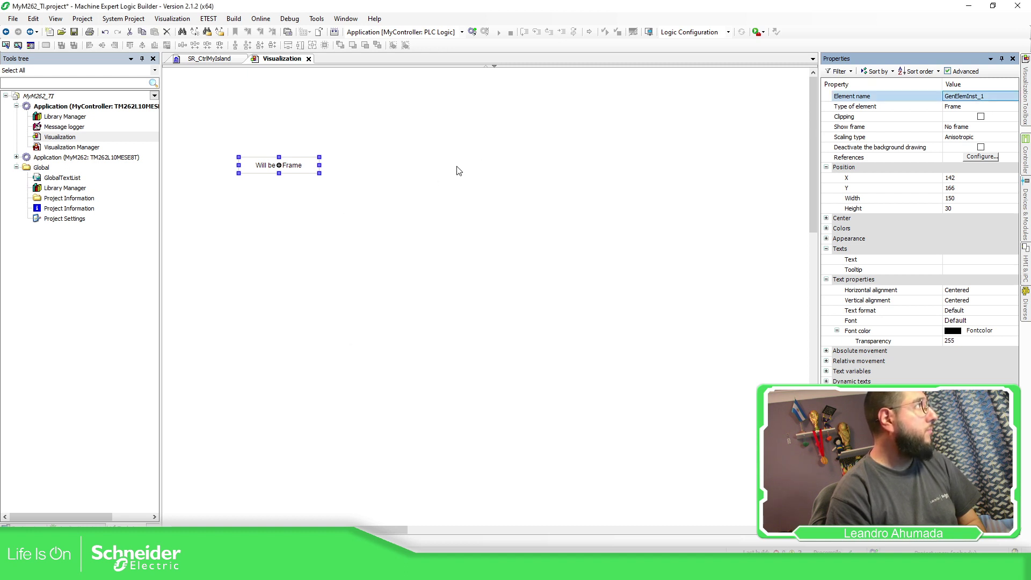
left_click(983, 157)
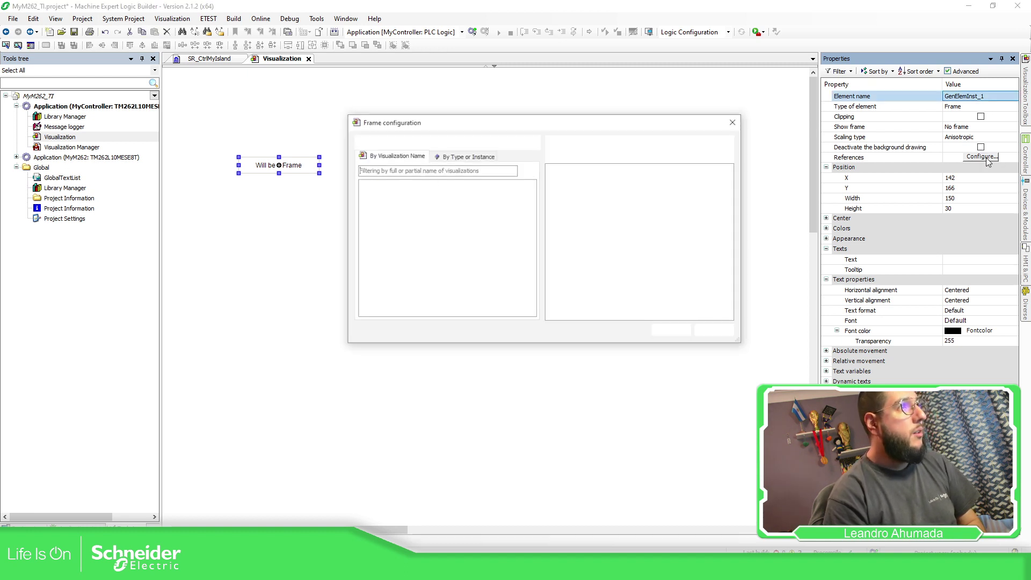
double_click(427, 277)
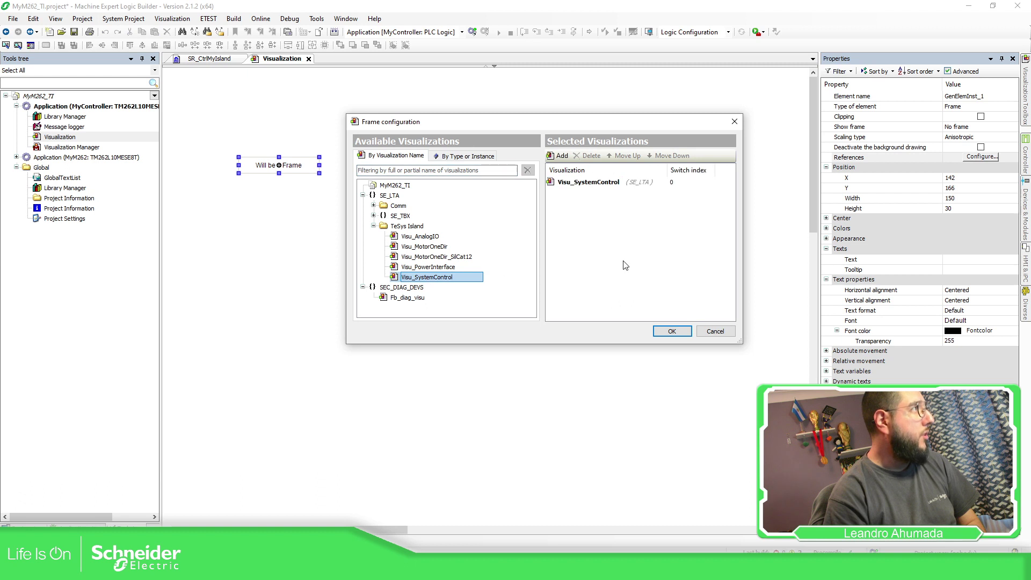
left_click(671, 330)
Enlarge the frame to full size and link its InstAvatar to SR_CtrlMyIsland.InstAv1
left_click(849, 162)
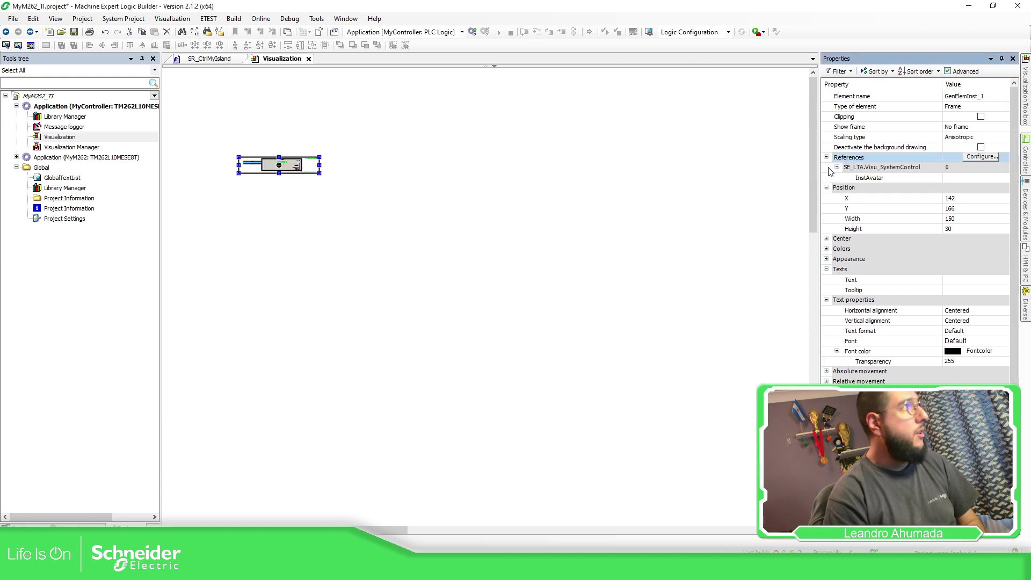
left_click_drag(315, 171, 322, 223)
left_click(992, 176)
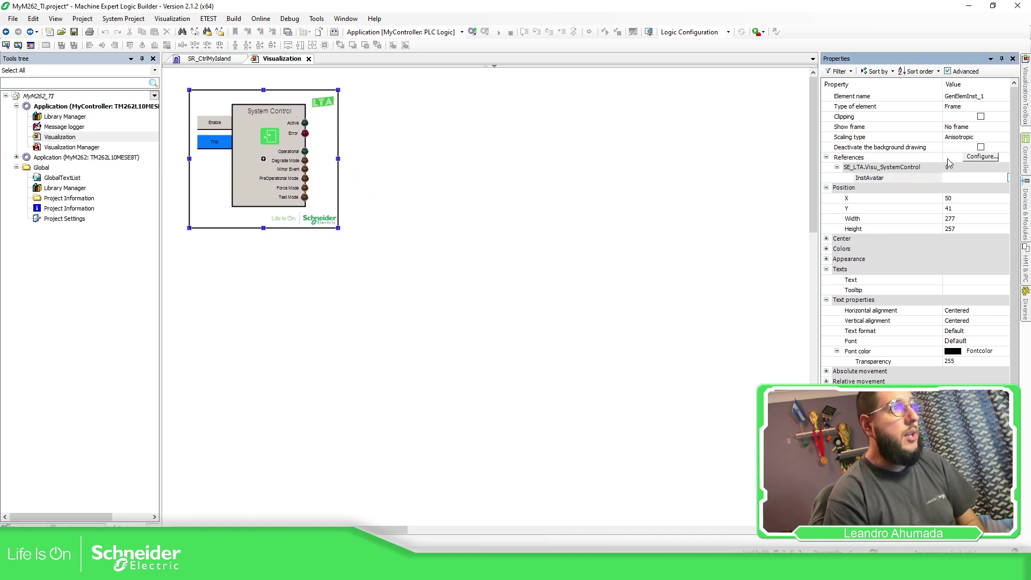
key("F2")
left_click(422, 149)
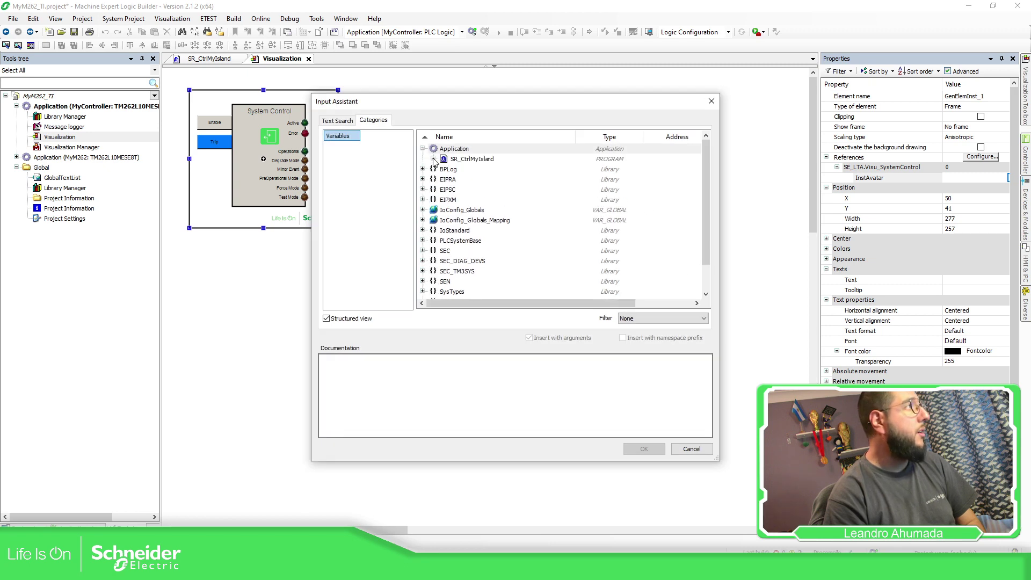
left_click(433, 159)
left_click(473, 170)
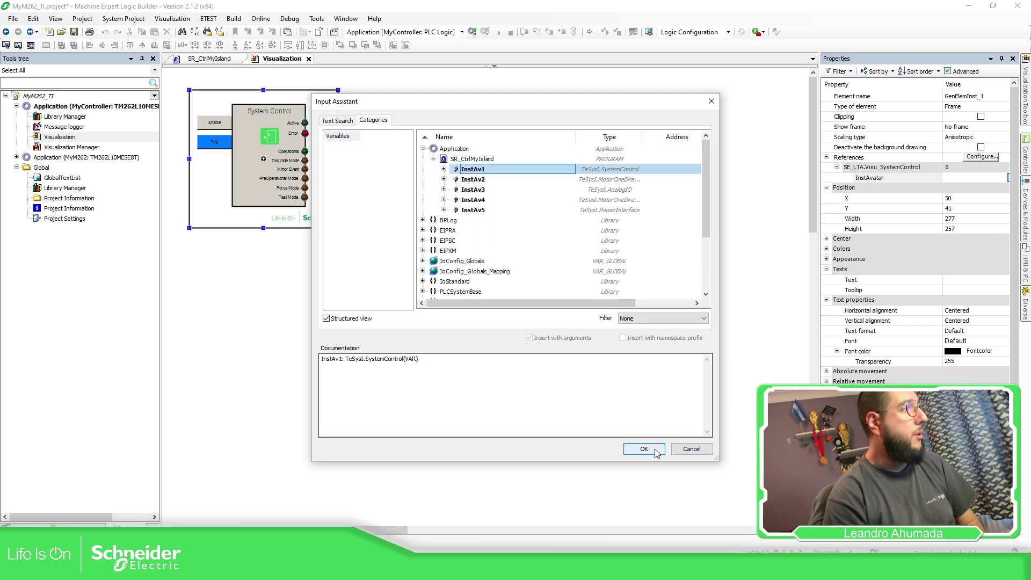
left_click(644, 448)
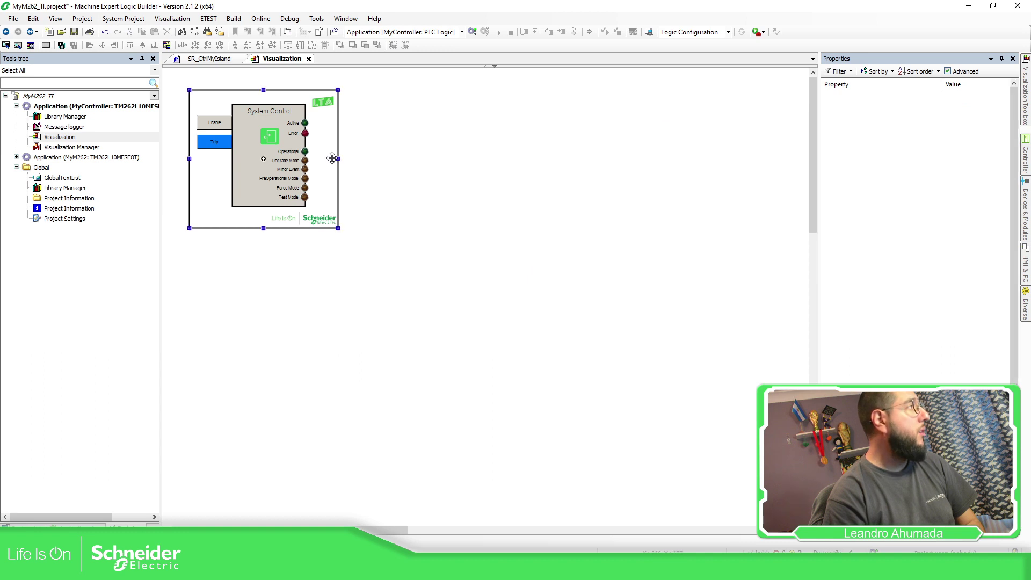
Add a second frame beside System Control showing Visu_MotorOneDir, with InstAvatar bound to SR_CtrlMyIsland.InstAv2
left_click_drag(308, 180, 473, 180)
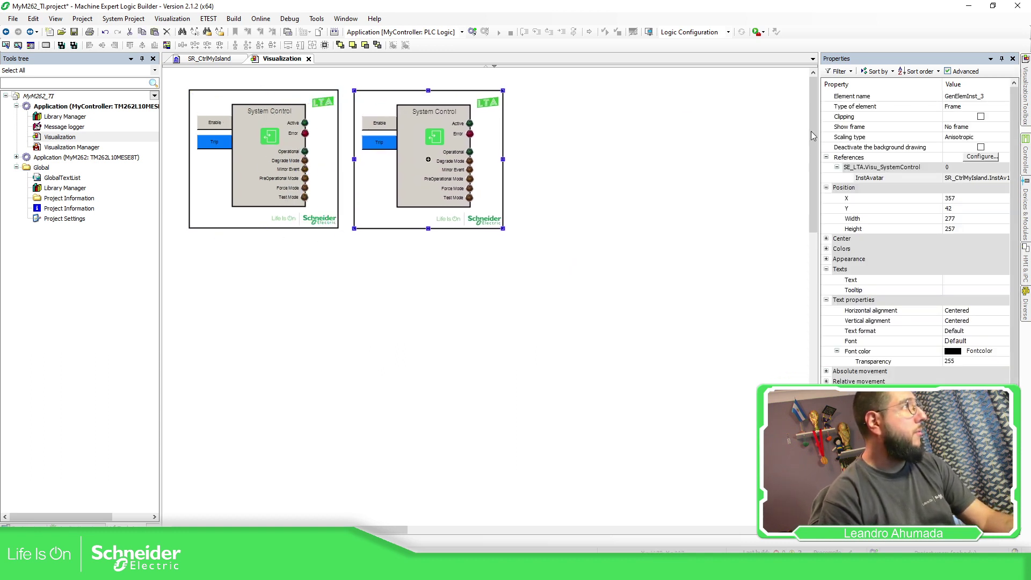
left_click(976, 156)
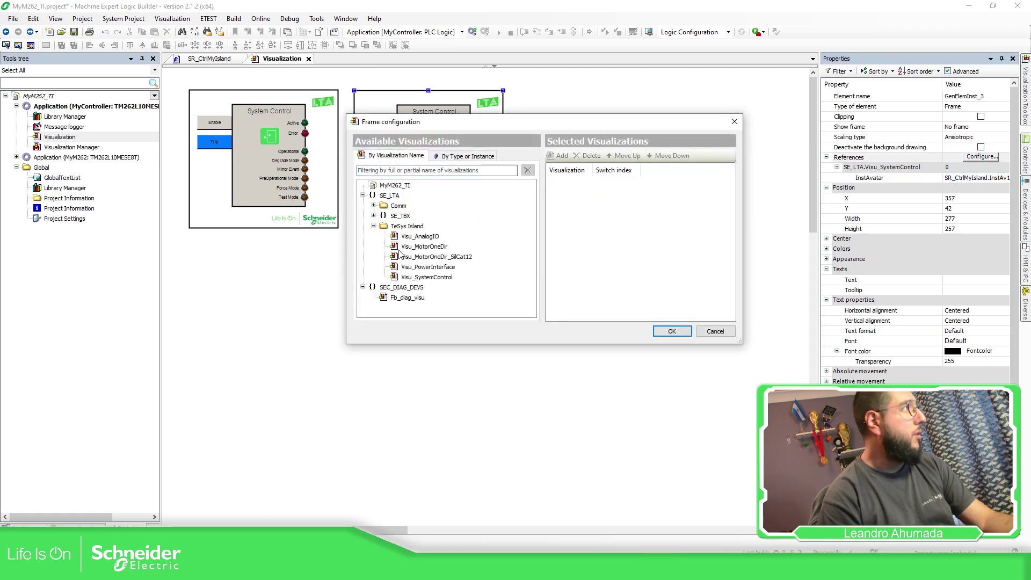
double_click(429, 246)
left_click(672, 331)
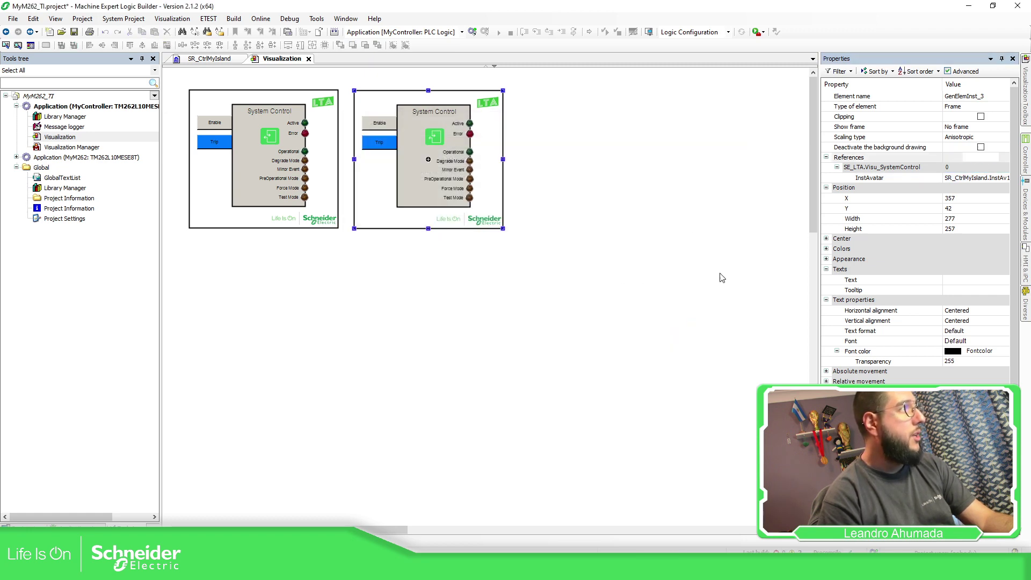
left_click(837, 167)
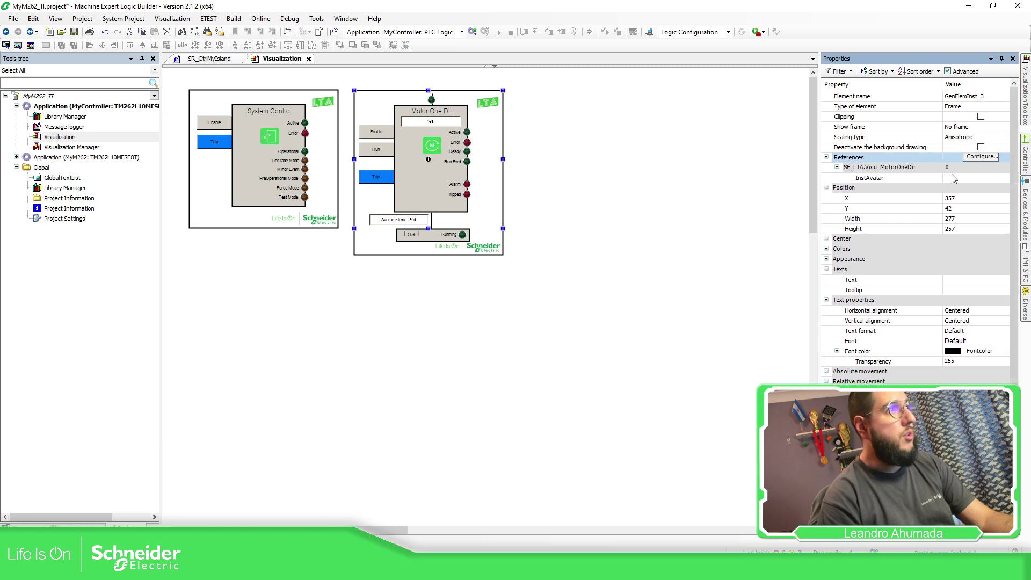
left_click(963, 177)
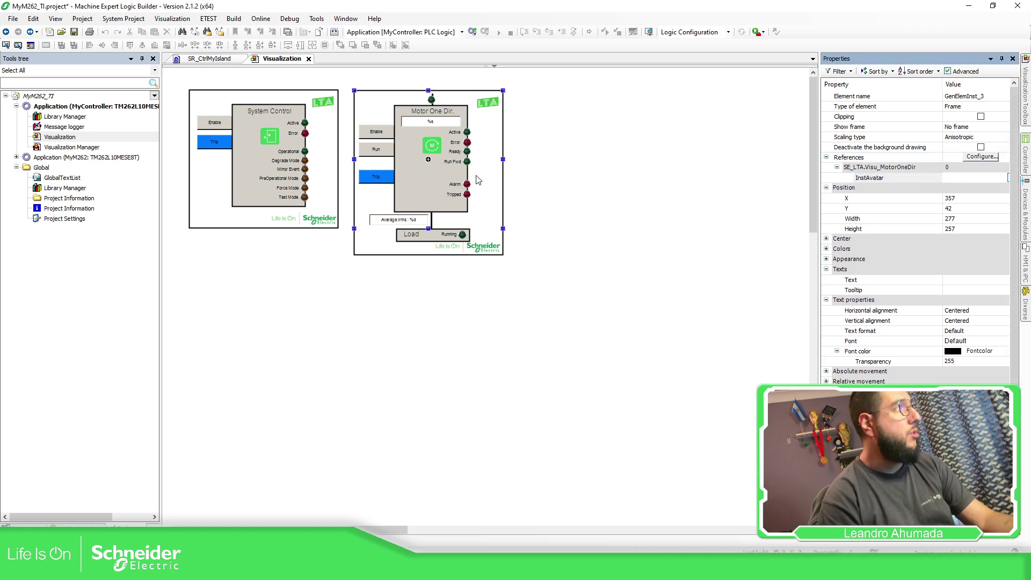
key("F2")
double_click(482, 181)
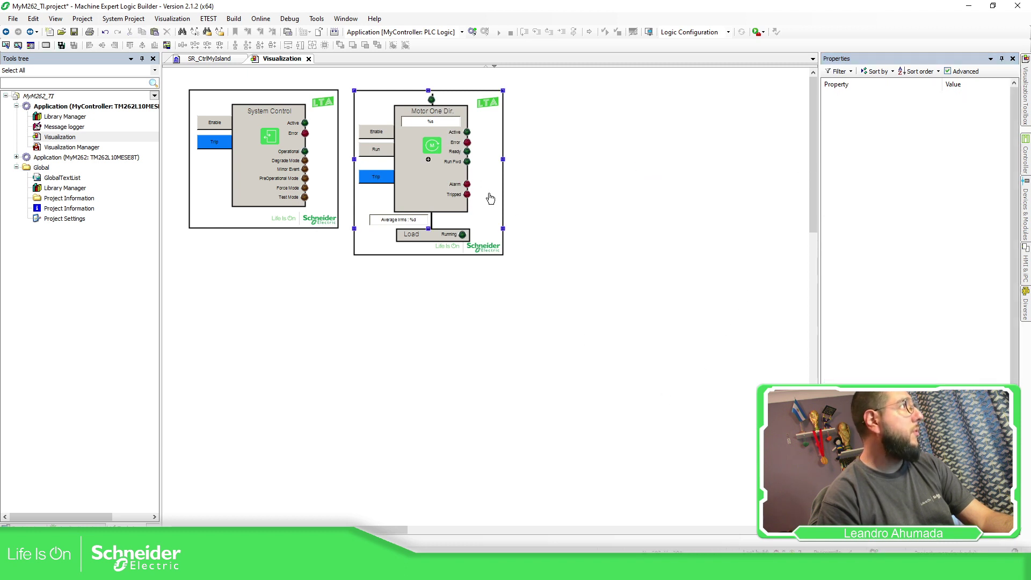
mouse_move(488, 198)
left_mouse_down()
mouse_move(503, 190)
mouse_move(492, 195)
left_mouse_up()
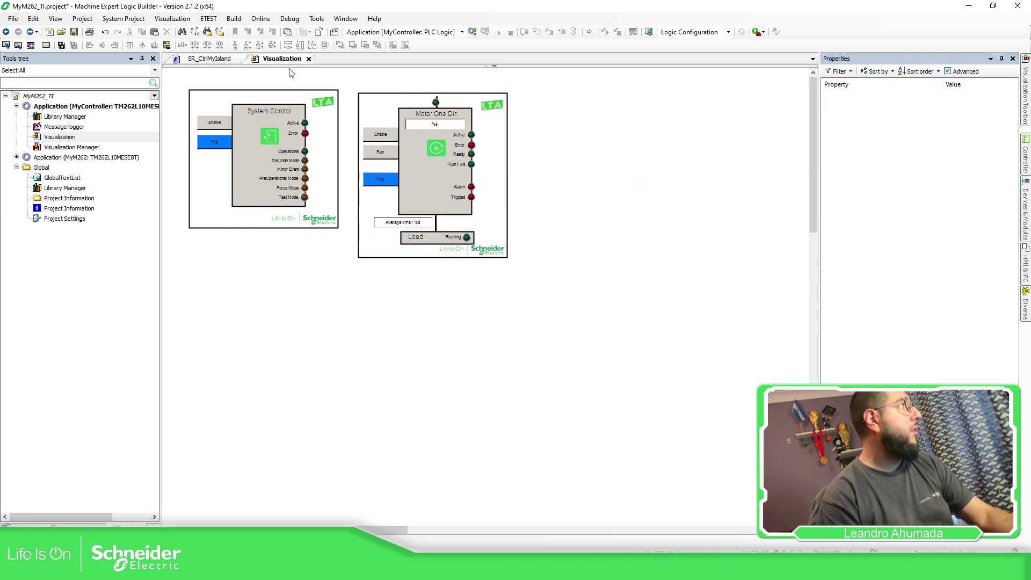
Log in to the MyM262 controller from the Devices tree, accepting the confirmation and warning
left_click(54, 524)
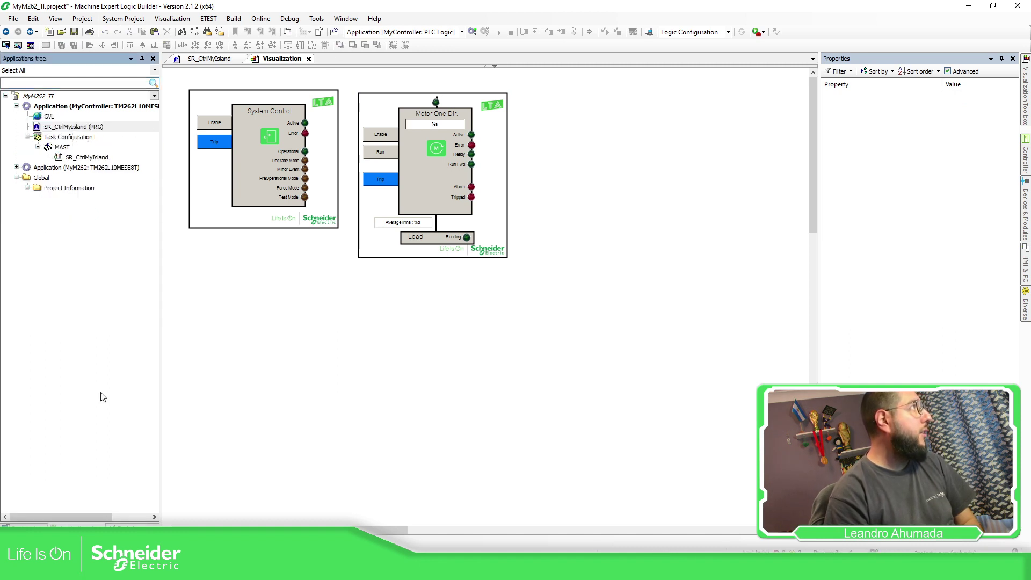
left_click(19, 524)
left_click(104, 209)
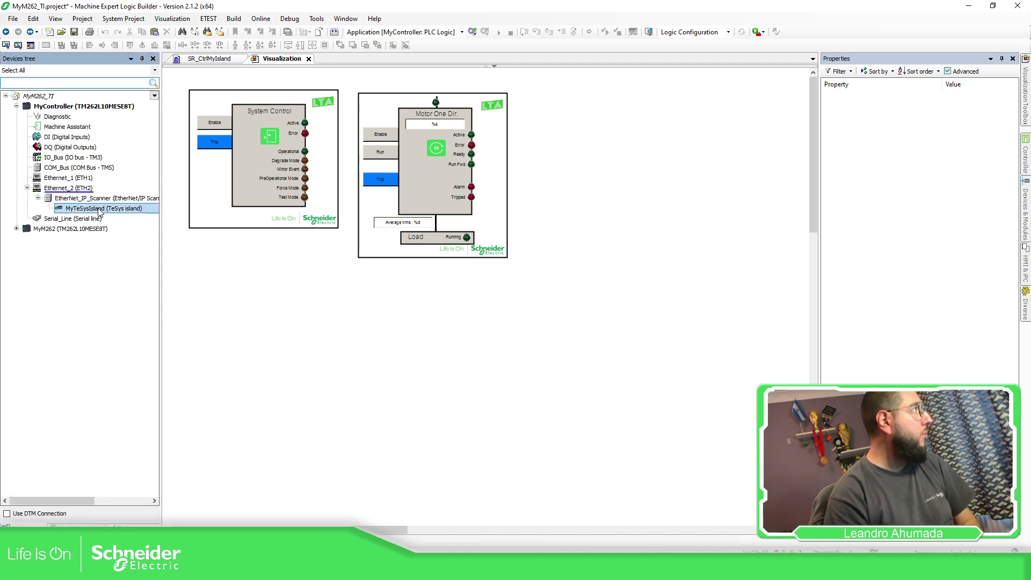
left_click(471, 32)
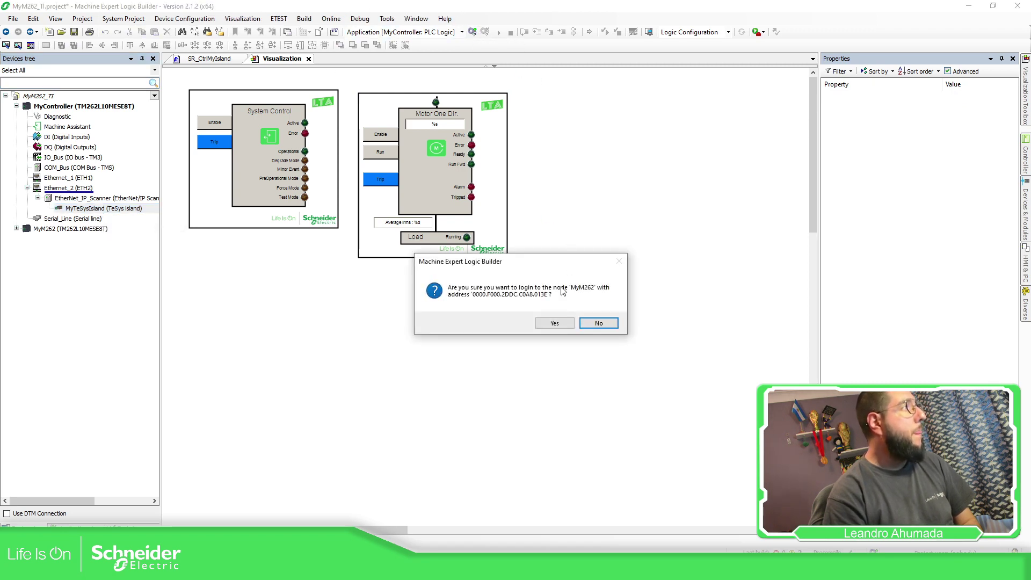
left_click(559, 323)
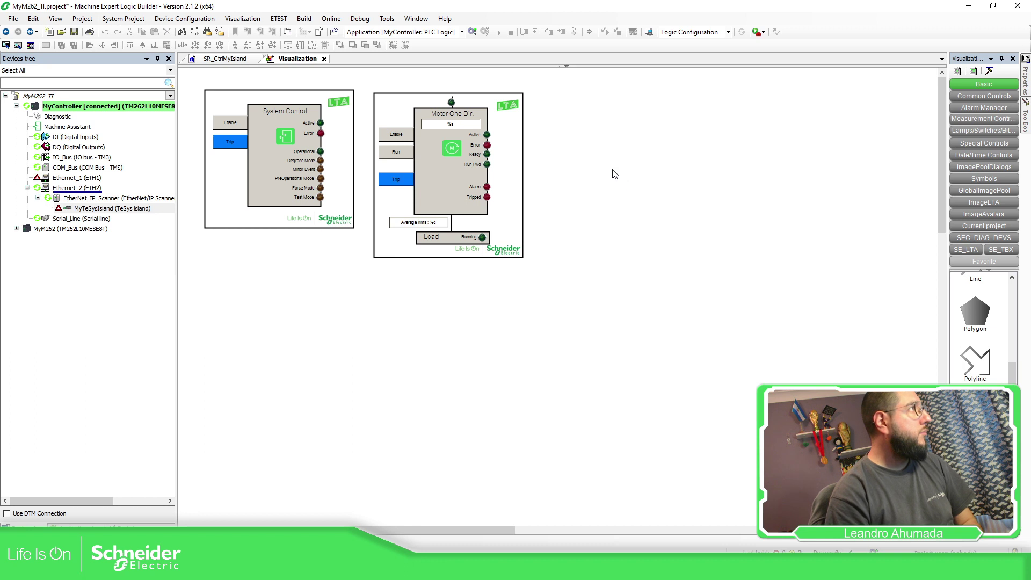
left_click(502, 303)
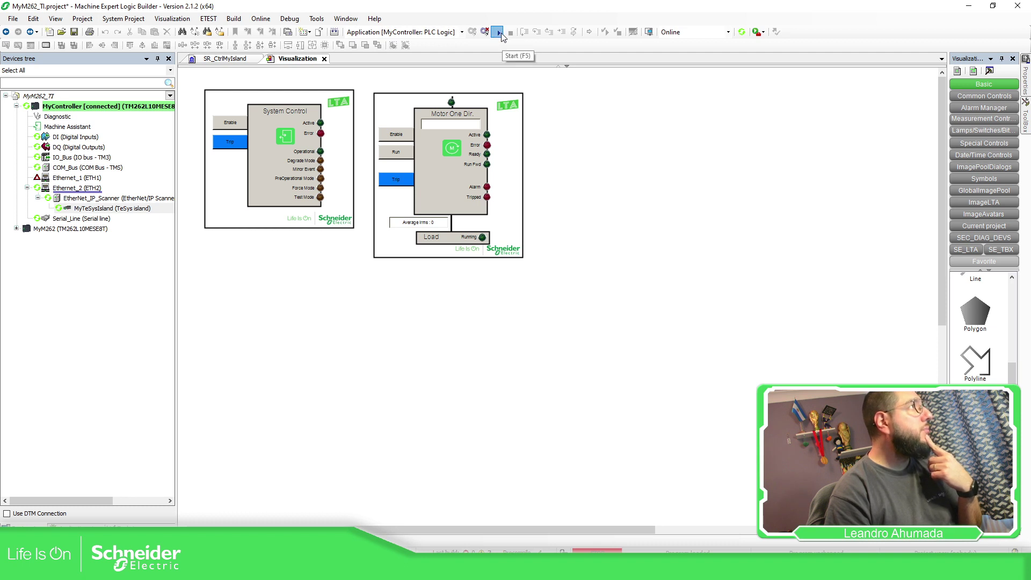
Start the application on the controller and open SR_CtrlMyIsland online
left_click(498, 34)
left_click(548, 326)
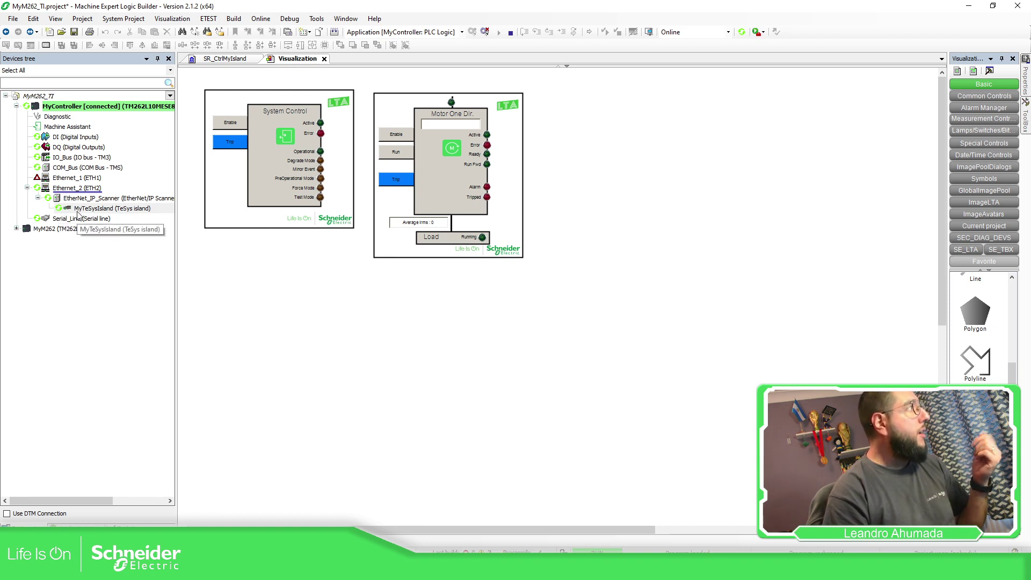
left_click(219, 59)
Review SR_CtrlMyIsland live values, then enable the System Control avatar on the visualization
scroll(645, 354, "down", 3)
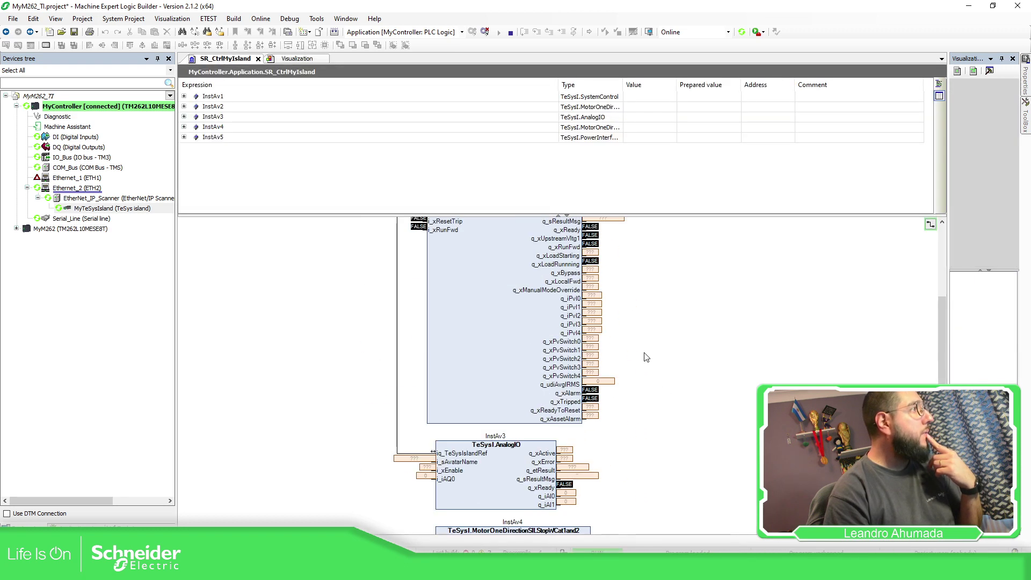
scroll(575, 334, "up", 3)
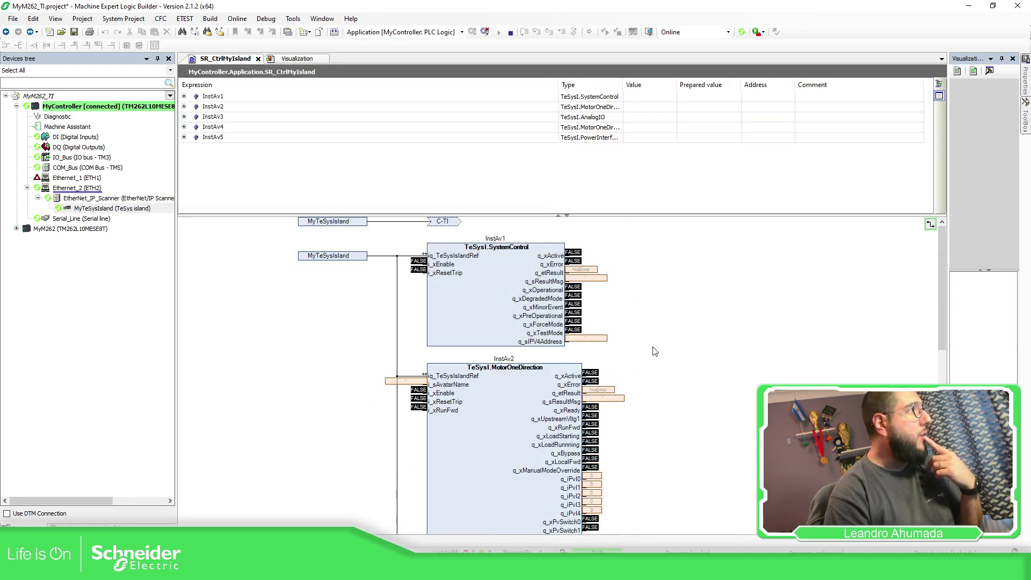
scroll(494, 370, "down", 3)
scroll(494, 370, "down", 2)
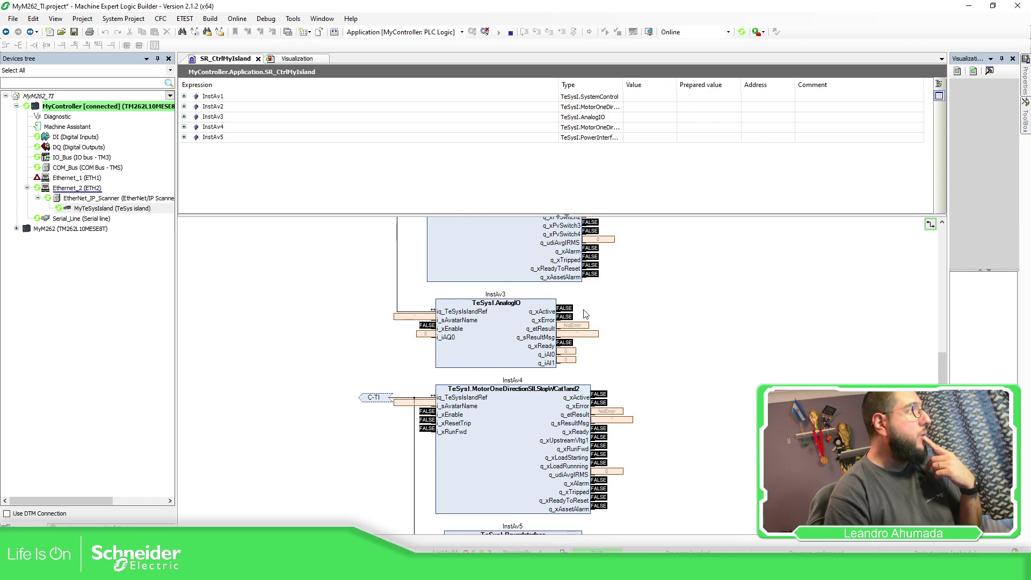
left_click(298, 59)
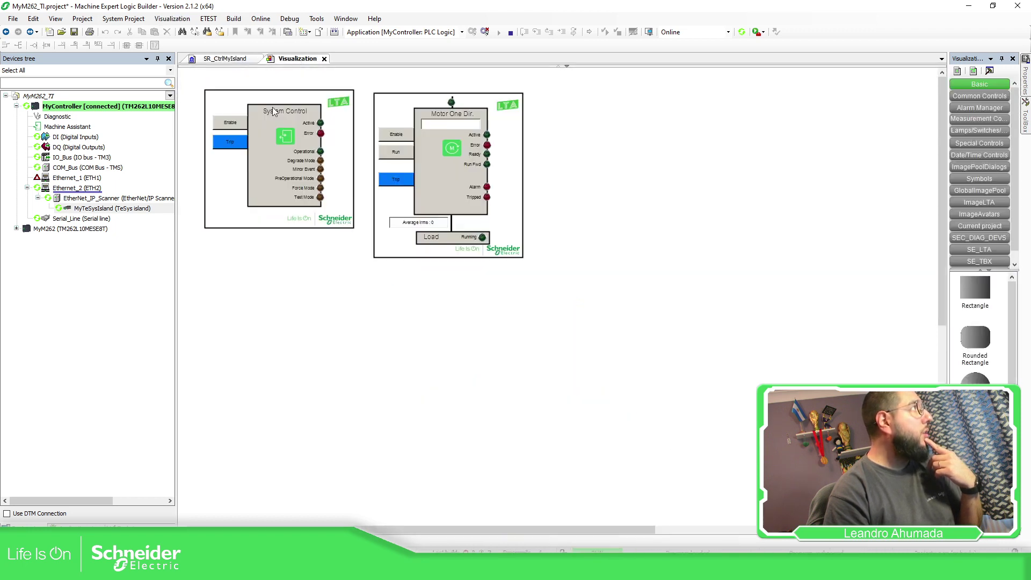
left_click(237, 126)
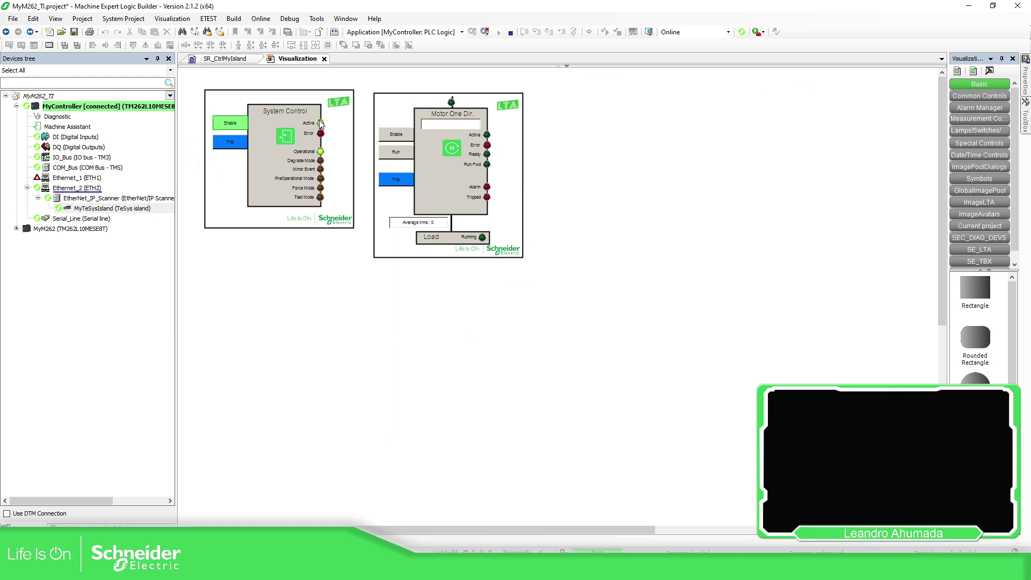
Confirm the System Control values in the CFC, then toggle the Motor One Dir. Enable on and off
left_click(232, 59)
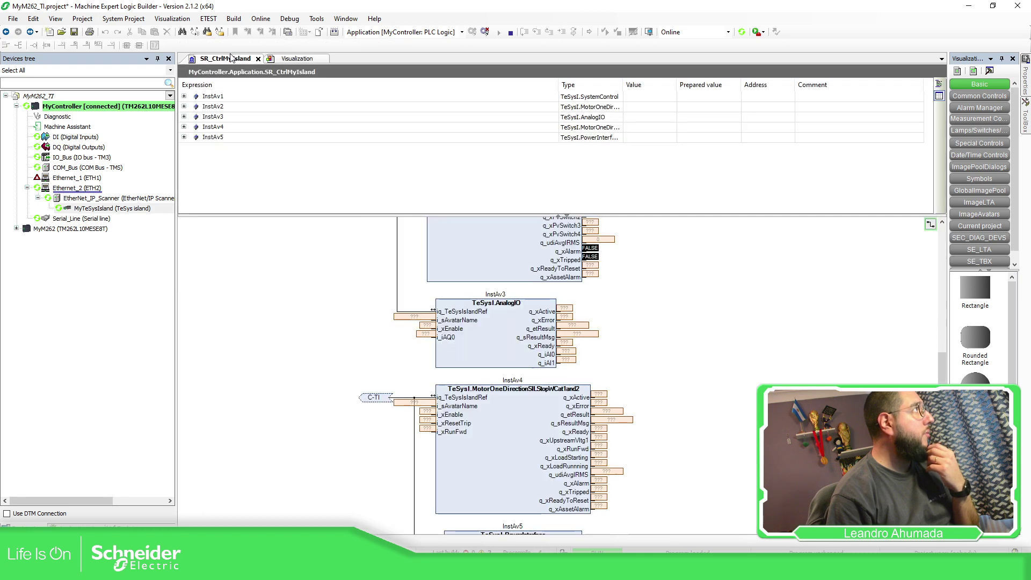
scroll(586, 299, "down", 1)
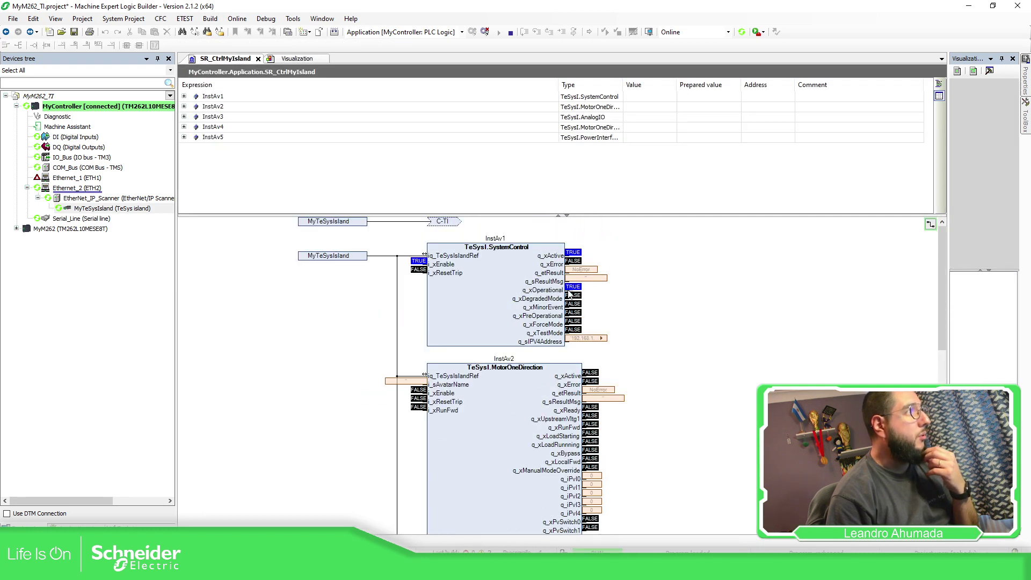
left_click(297, 59)
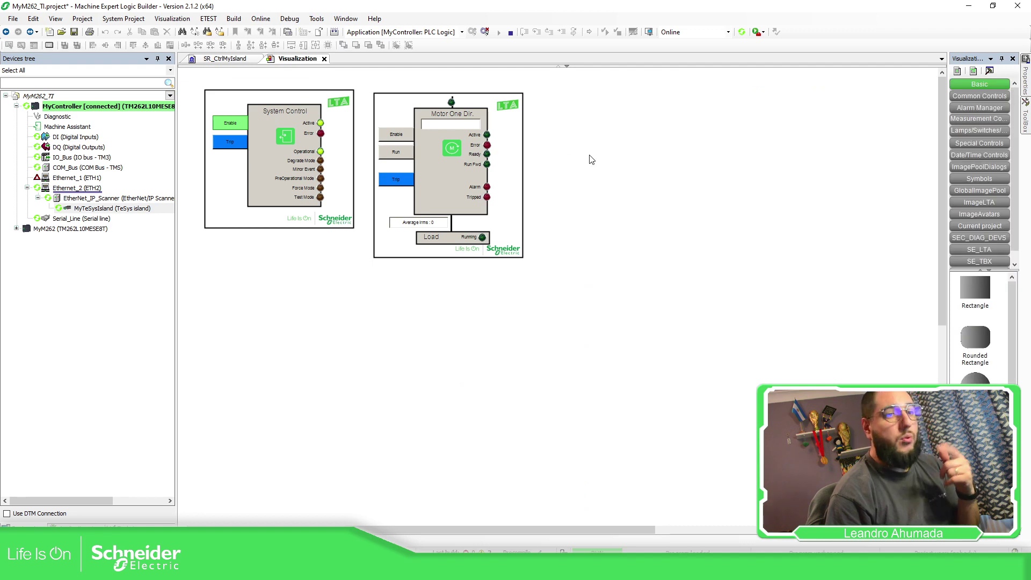
left_click(405, 140)
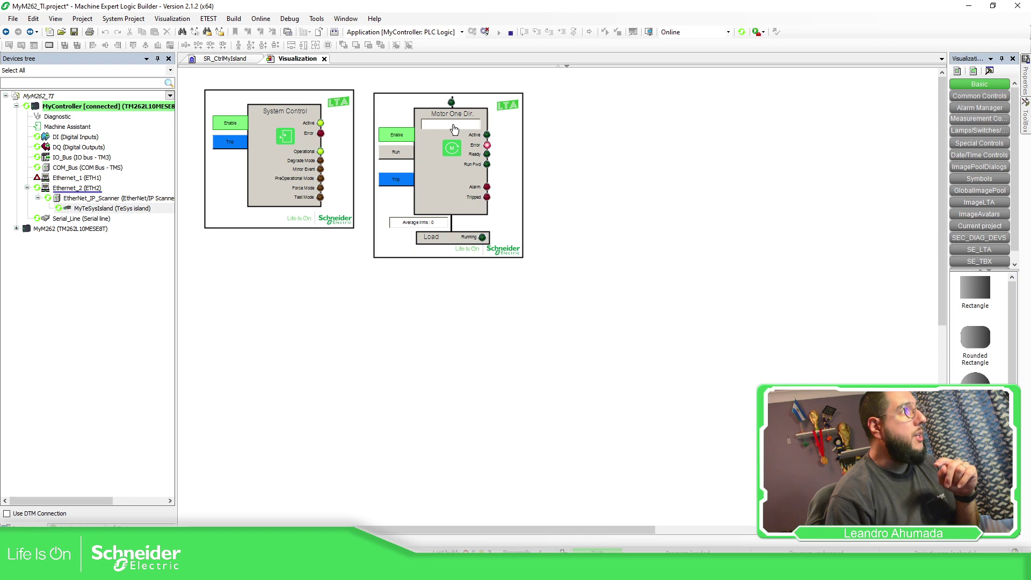
left_click(401, 139)
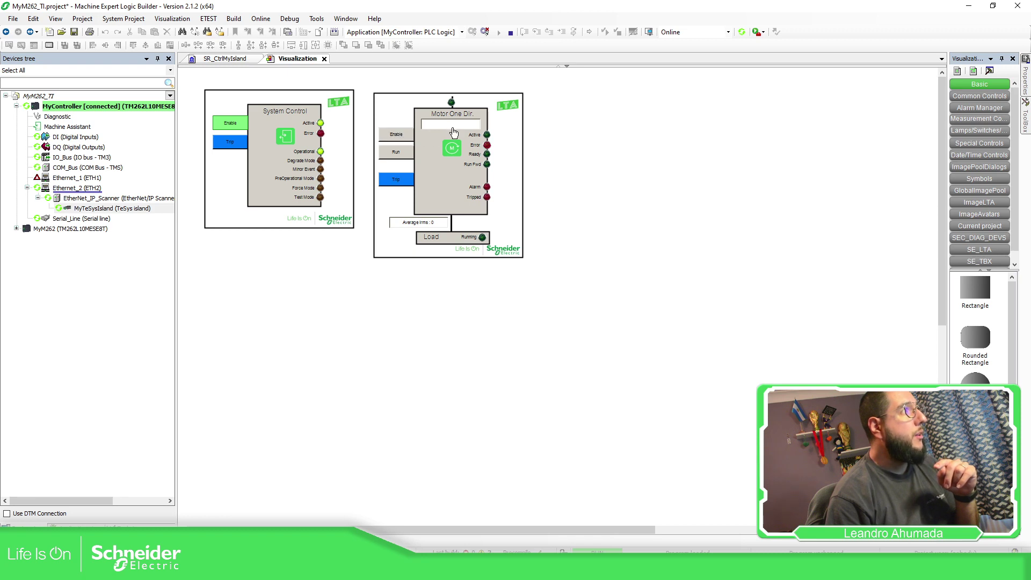
left_click(458, 125)
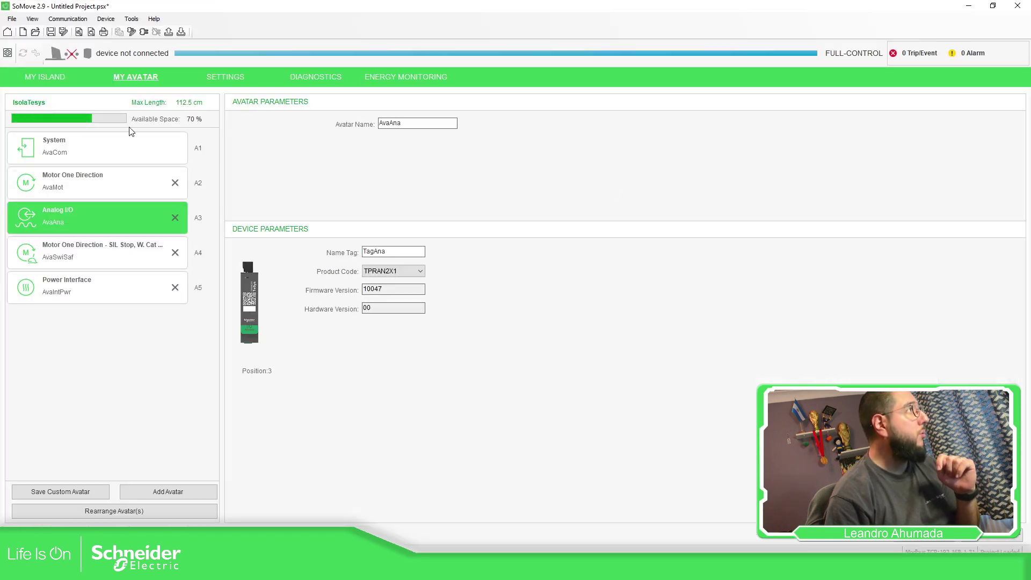
left_click(81, 178)
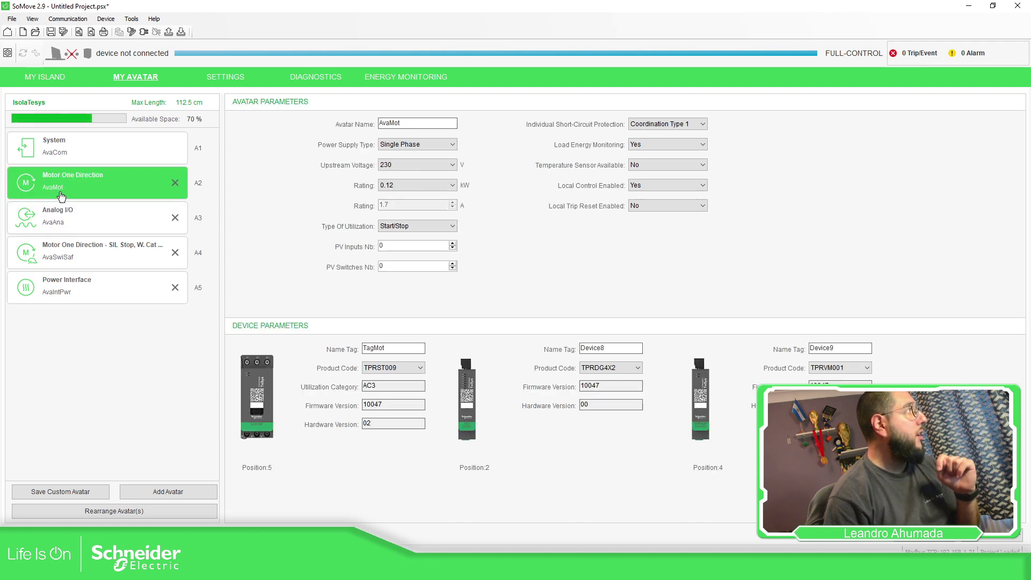
left_click(473, 569)
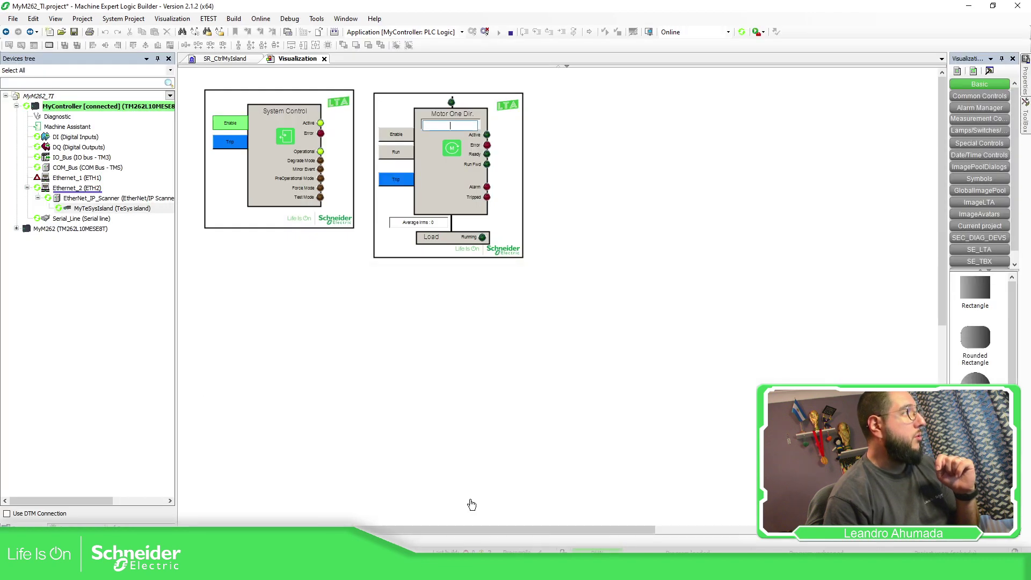
Name the motor avatar AvaMot, then enable it, run forward, stop, and disable it
type("A")
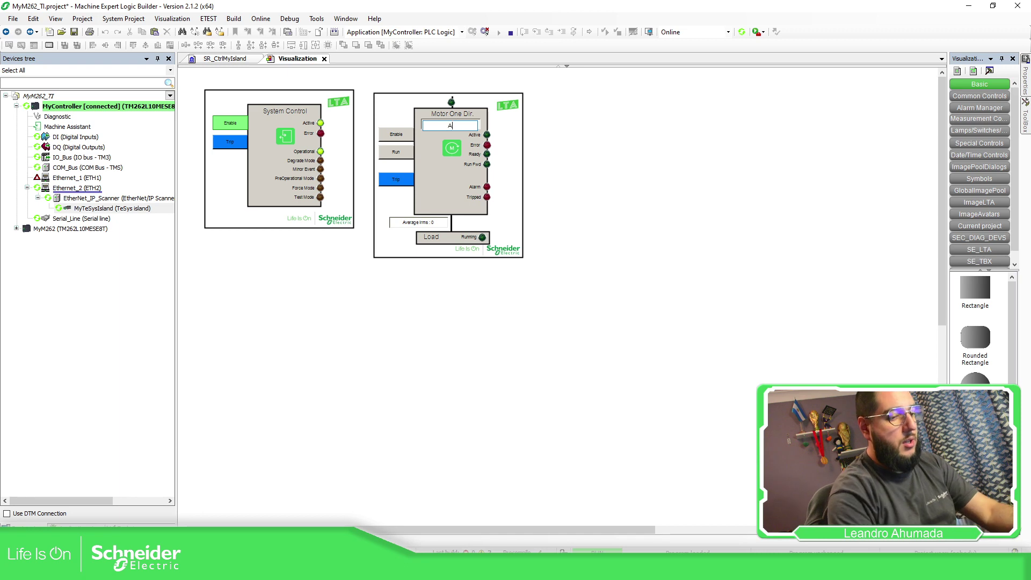
type("vaMot")
key("Return")
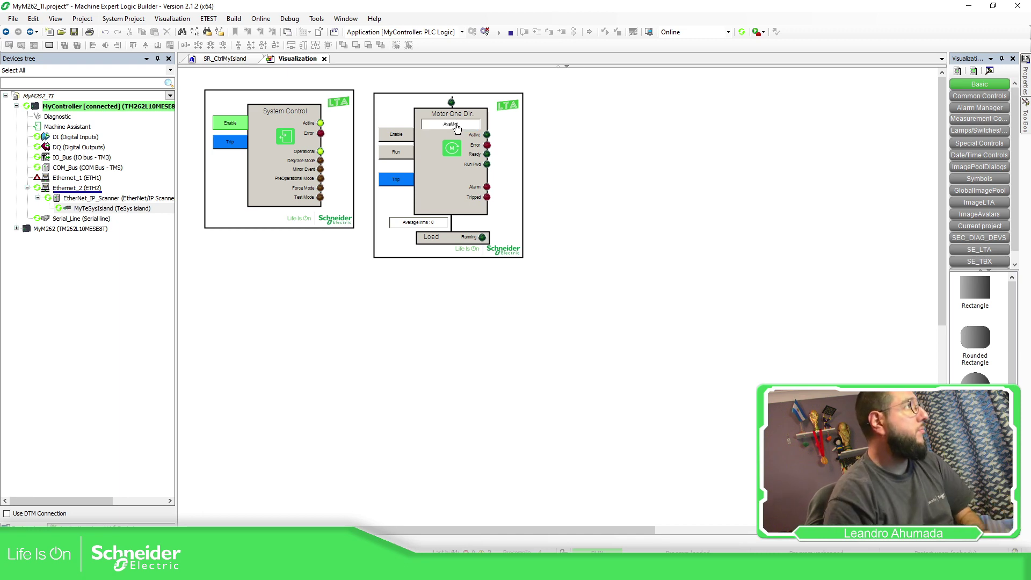
left_click(404, 141)
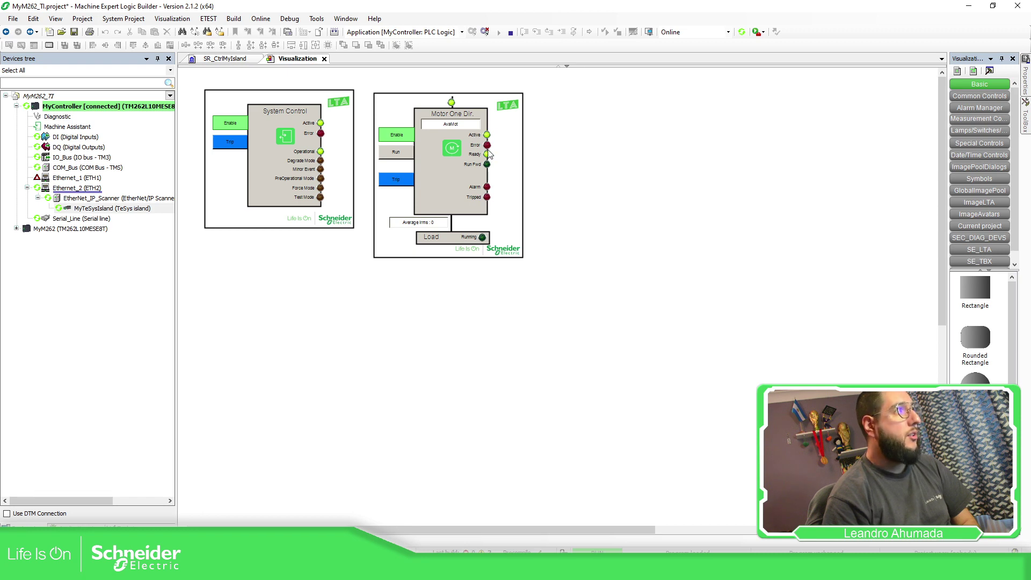
left_click(398, 154)
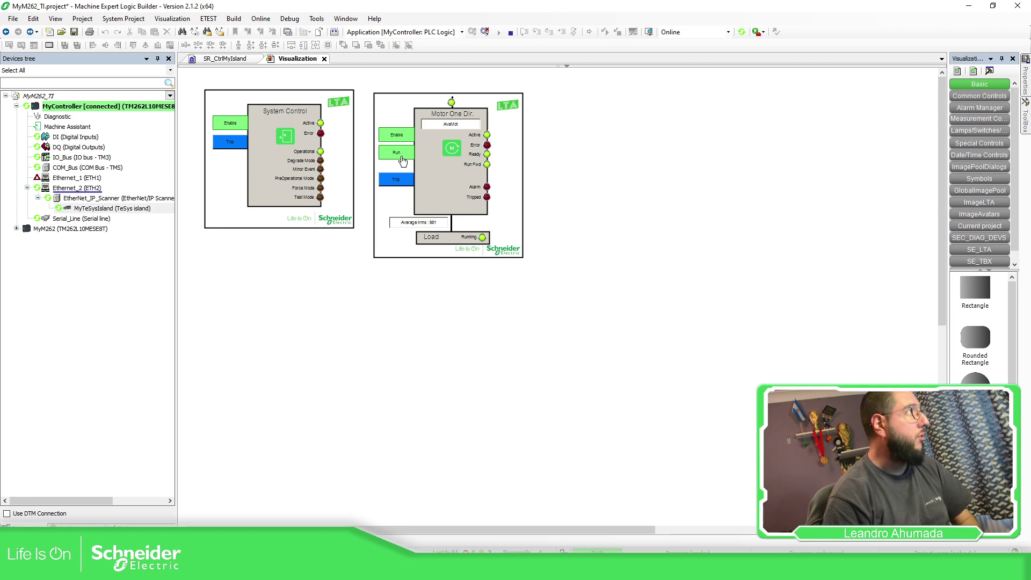
left_click(403, 160)
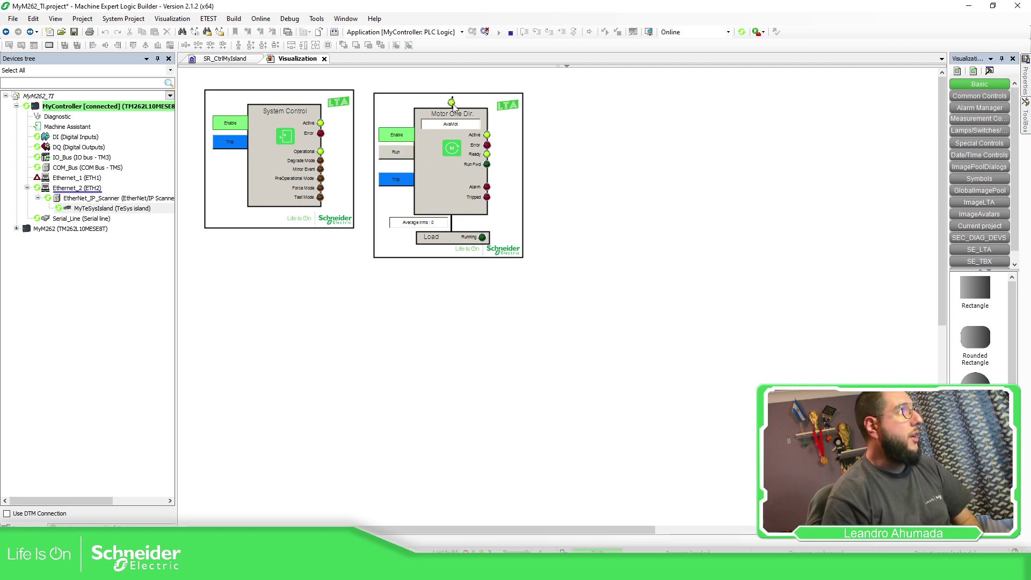
left_click(406, 138)
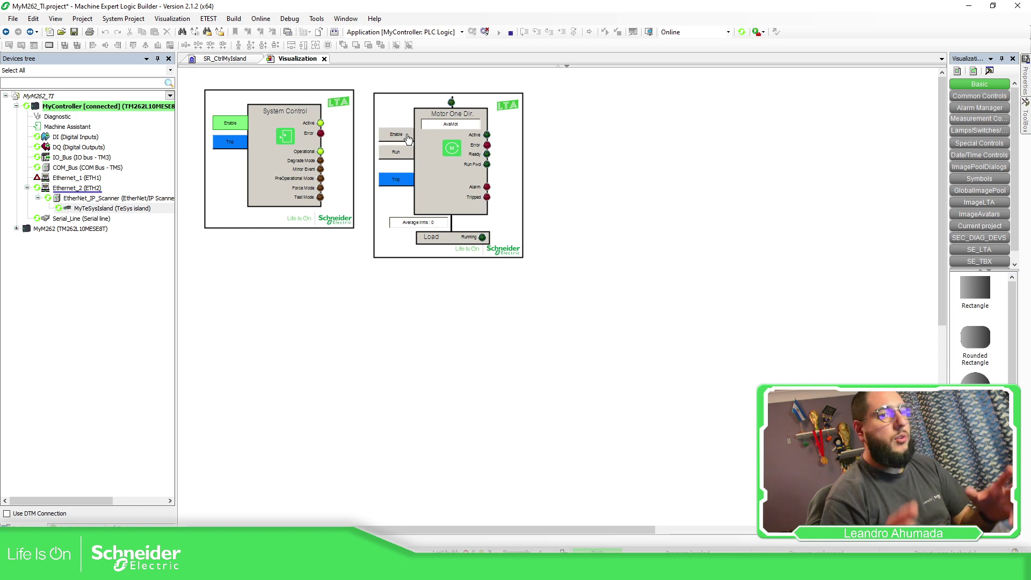
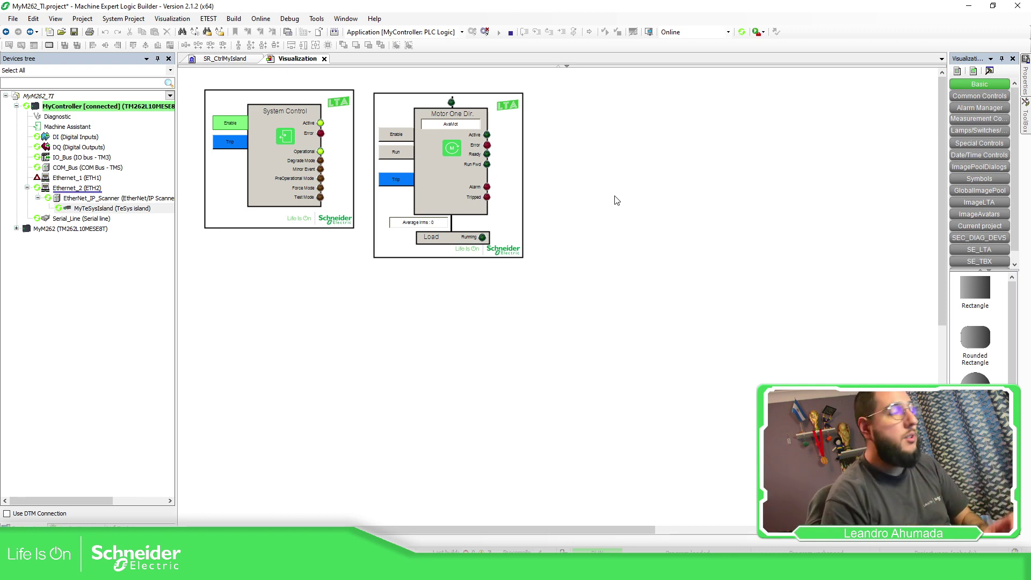
Switch to the SR_CtrlMyIsland CFC and scroll down to the AnalogIO, MotorOneDirection SIL and PowerInterface blocks
left_click(237, 60)
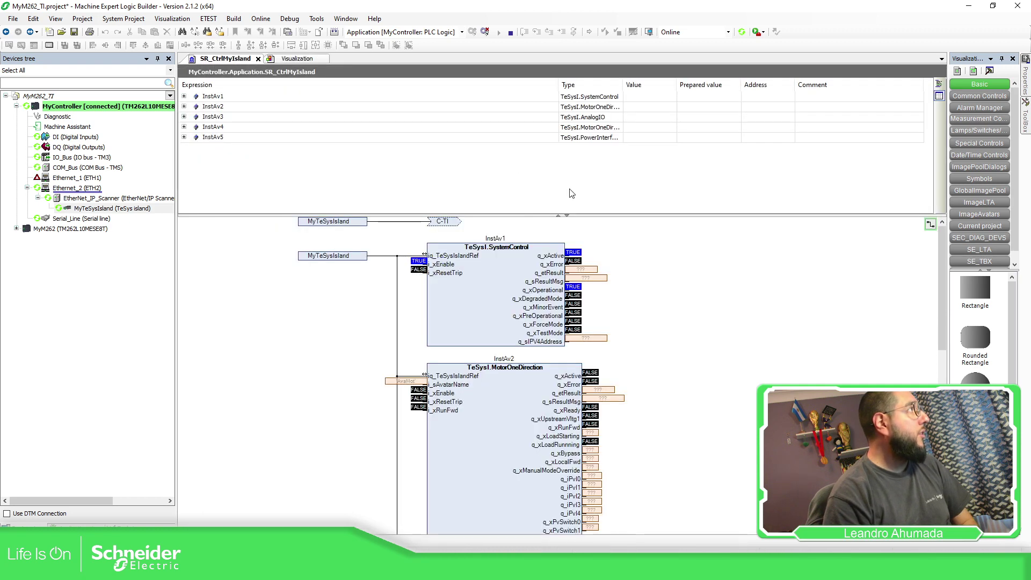
scroll(649, 350, "down", 3)
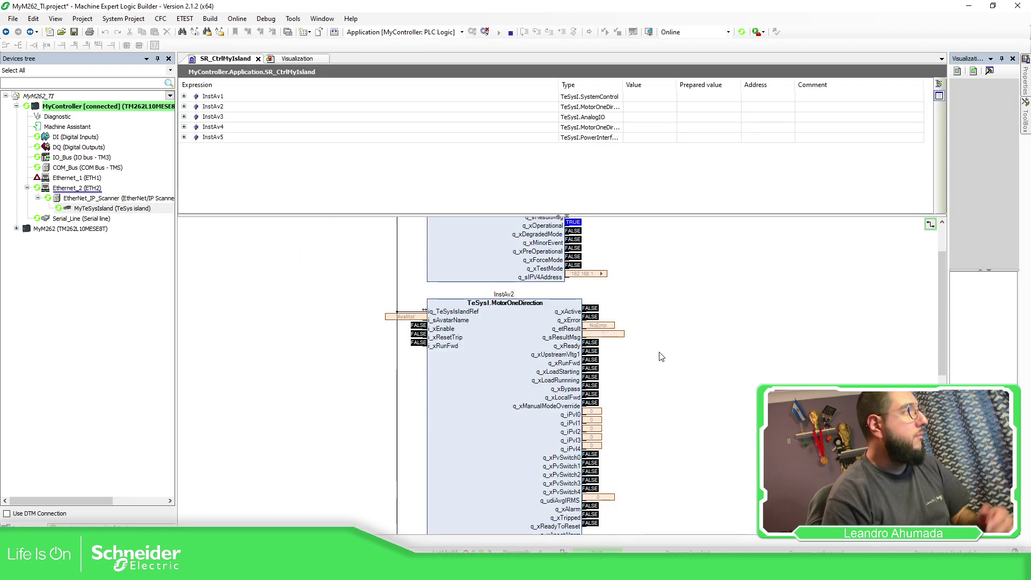
scroll(655, 355, "down", 3)
scroll(640, 362, "down", 3)
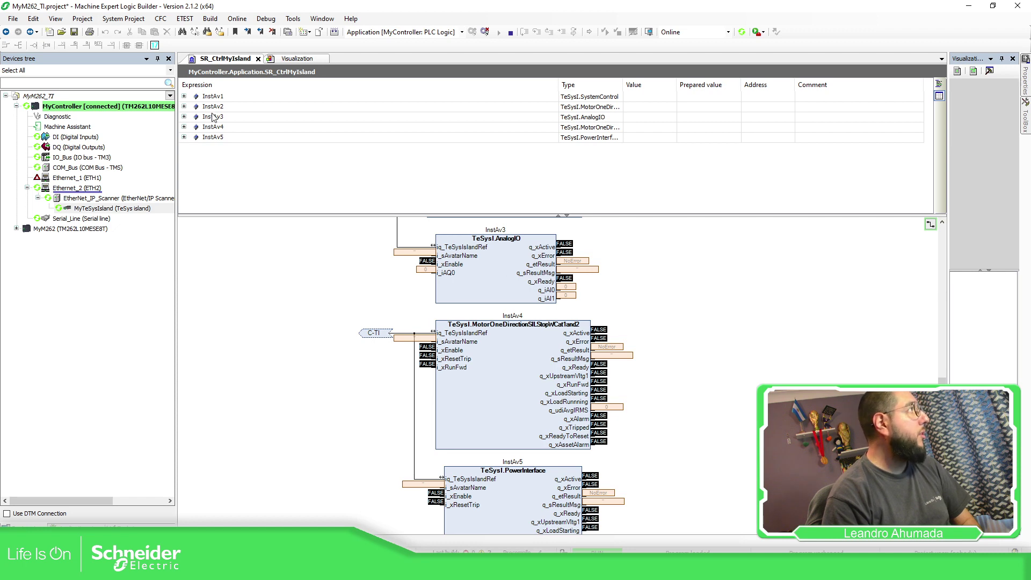
Write 'AvaAna' as InstAv3's avatar name to the controller, after checking the names in SoMove
left_click(184, 117)
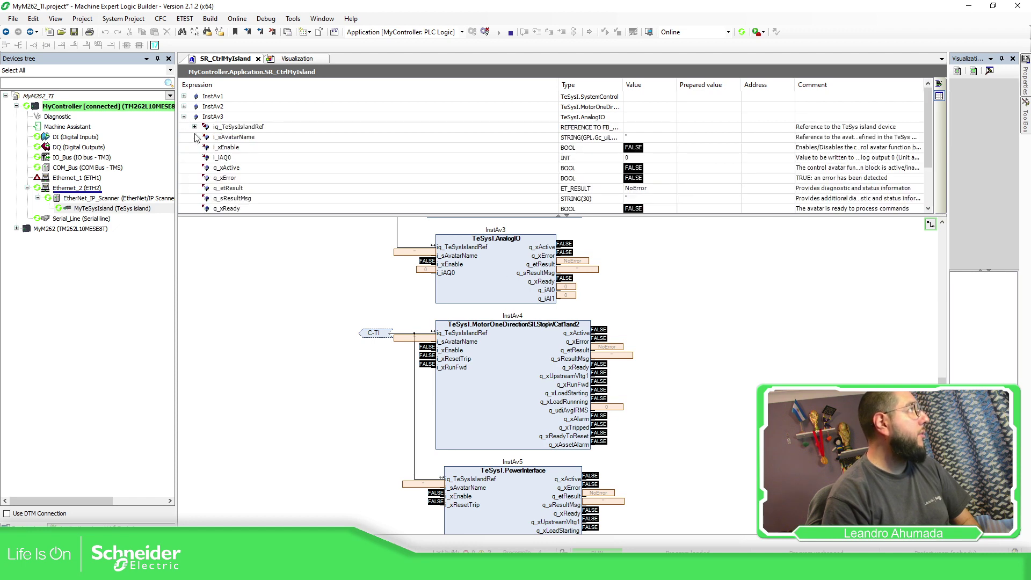
left_click(705, 147)
left_click(709, 137)
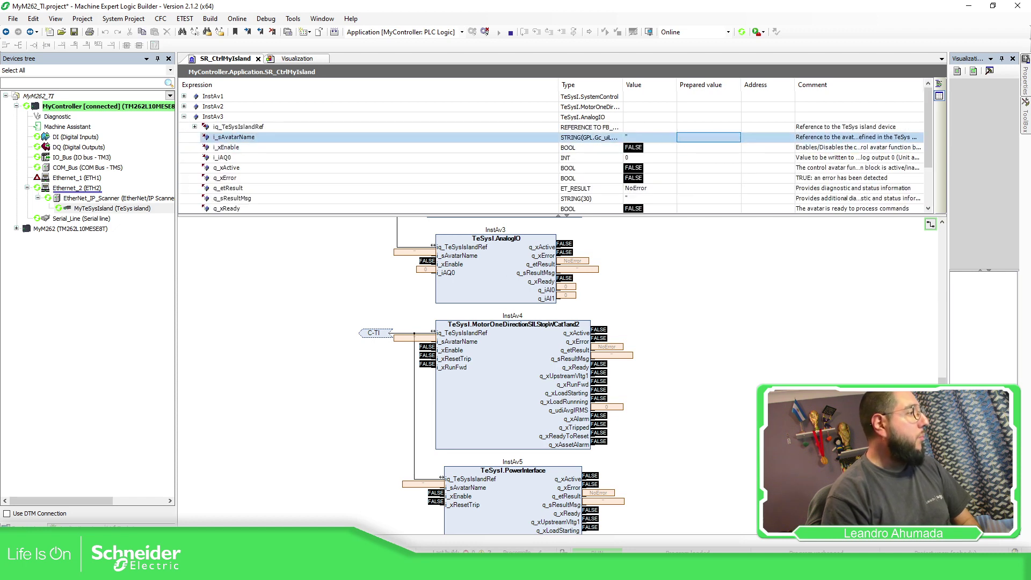
key("alt+Tab")
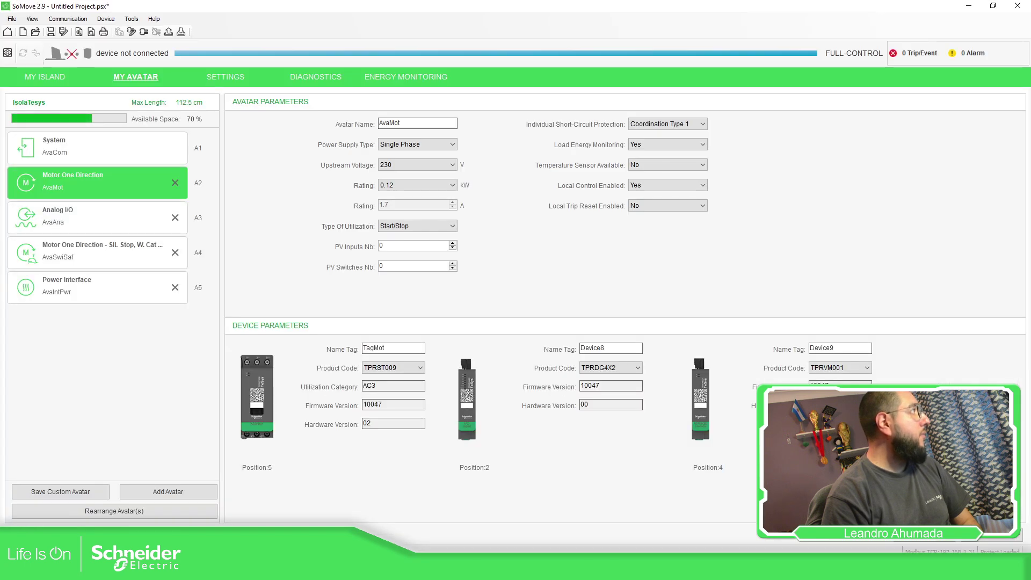
key("alt+Tab")
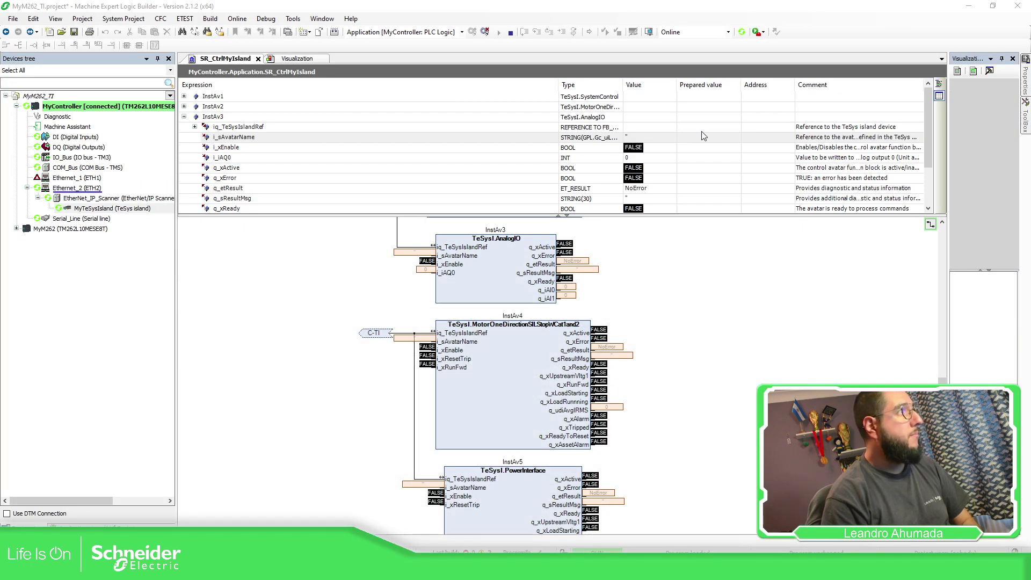
left_click(704, 137)
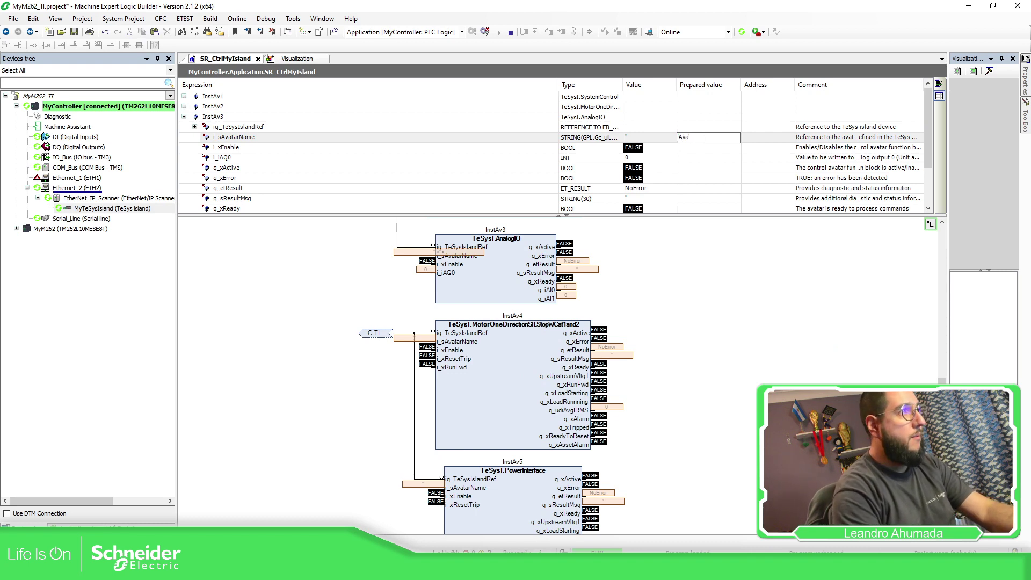
type("'AvaAna'")
key("Return")
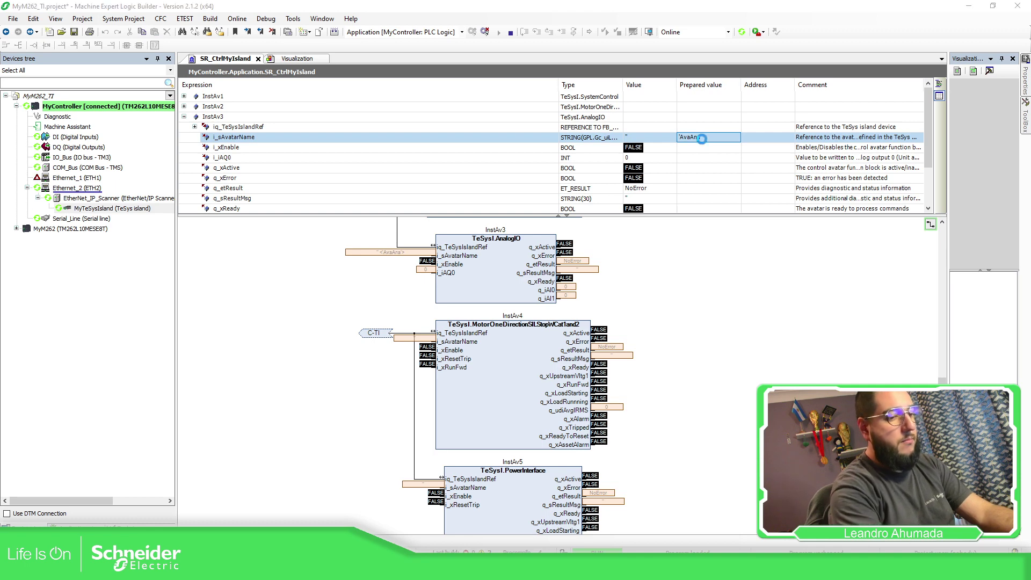
key("ctrl+F7")
left_click(558, 324)
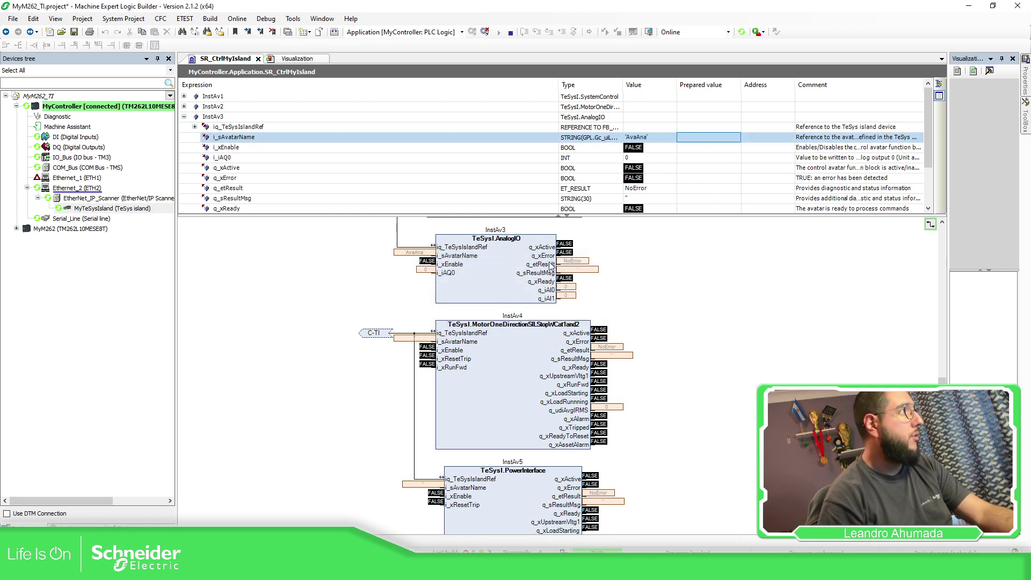
Write TRUE to InstAv3's i_xEnable, then collapse InstAv3's variable list
left_click(723, 149)
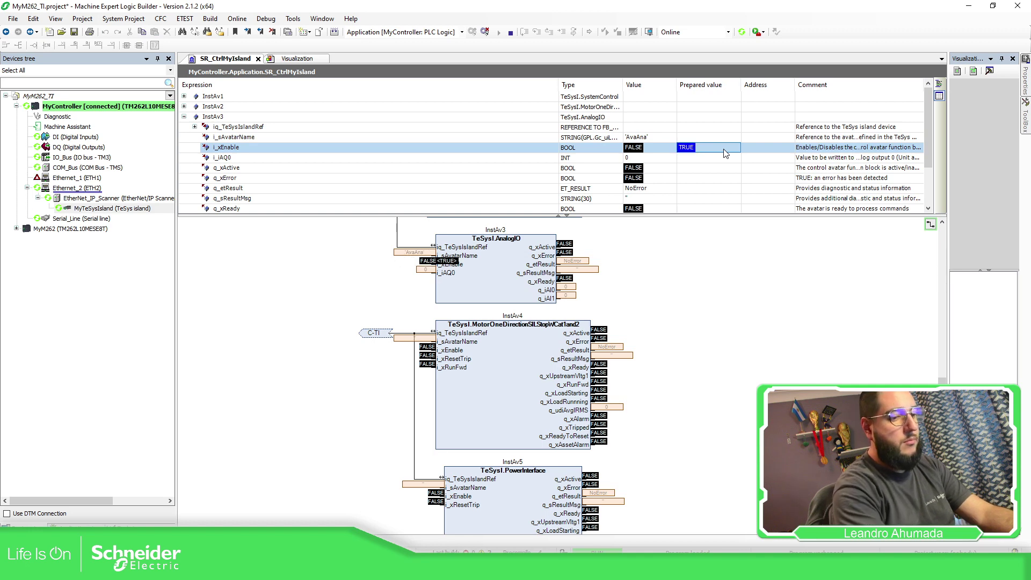
key("ctrl+F7")
left_click(555, 322)
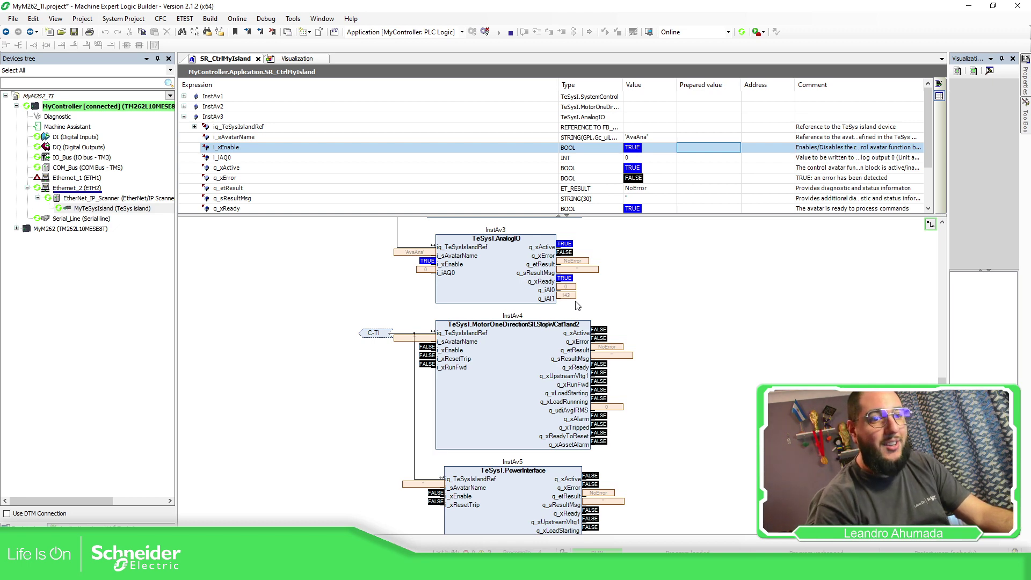
scroll(661, 326, "up", 8)
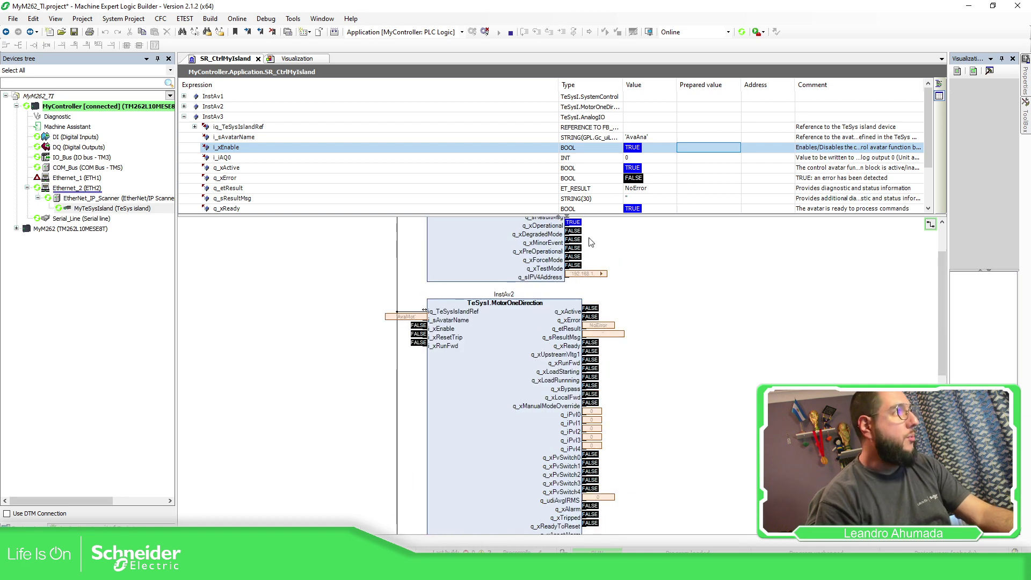
left_click(184, 116)
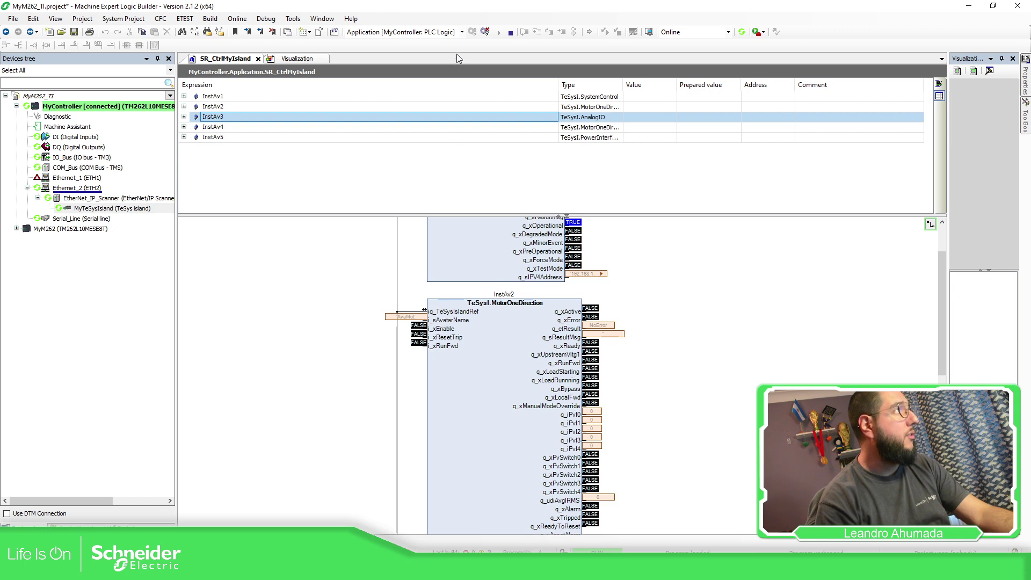
Log out and wire a constant 'AvaMot' input box to InstAv2's i_sAvatarName pin
left_click(485, 32)
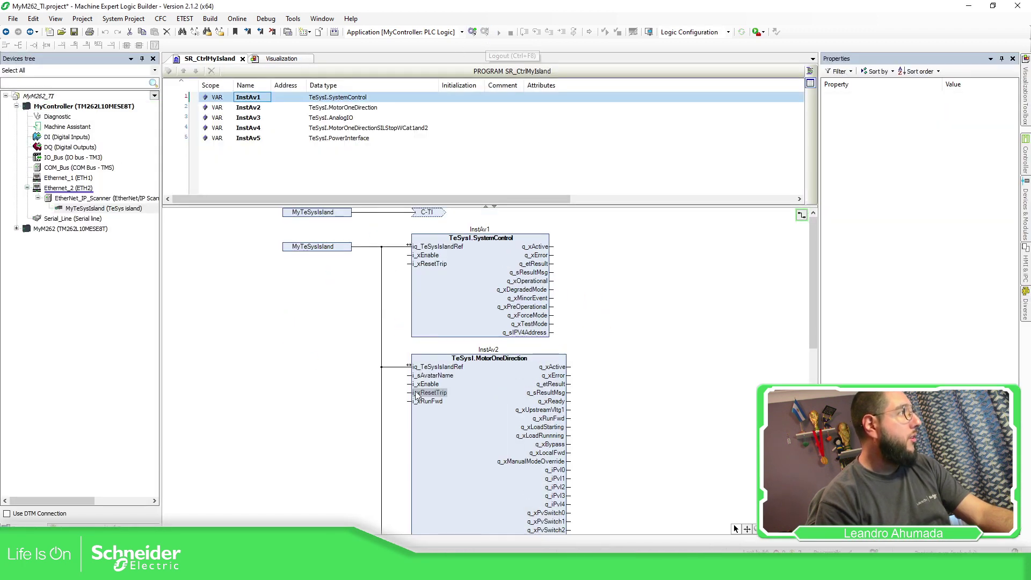
left_click(408, 376)
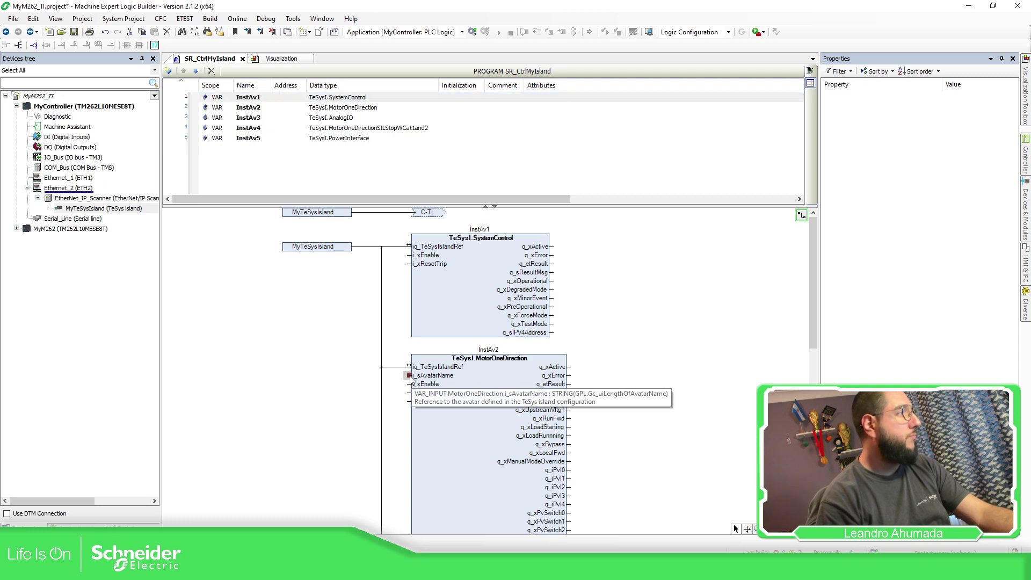
left_click_drag(410, 378, 320, 385)
left_click(314, 375)
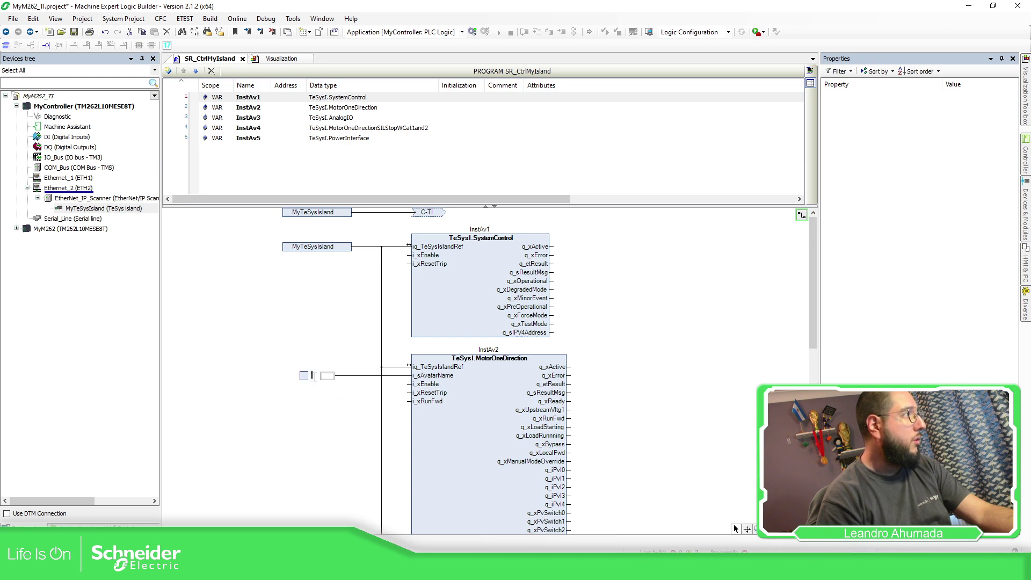
type("AvaMo")
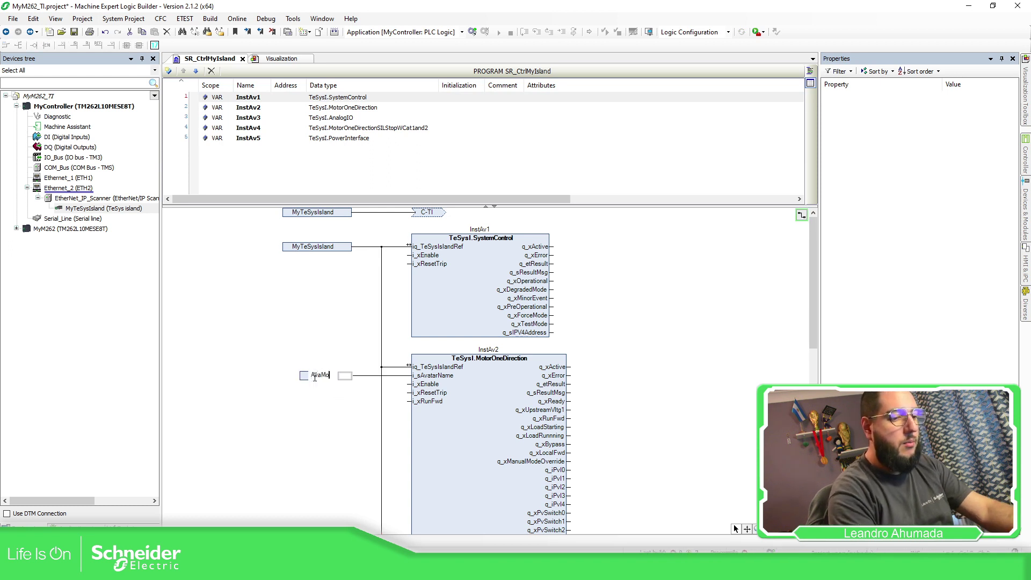
type("t'")
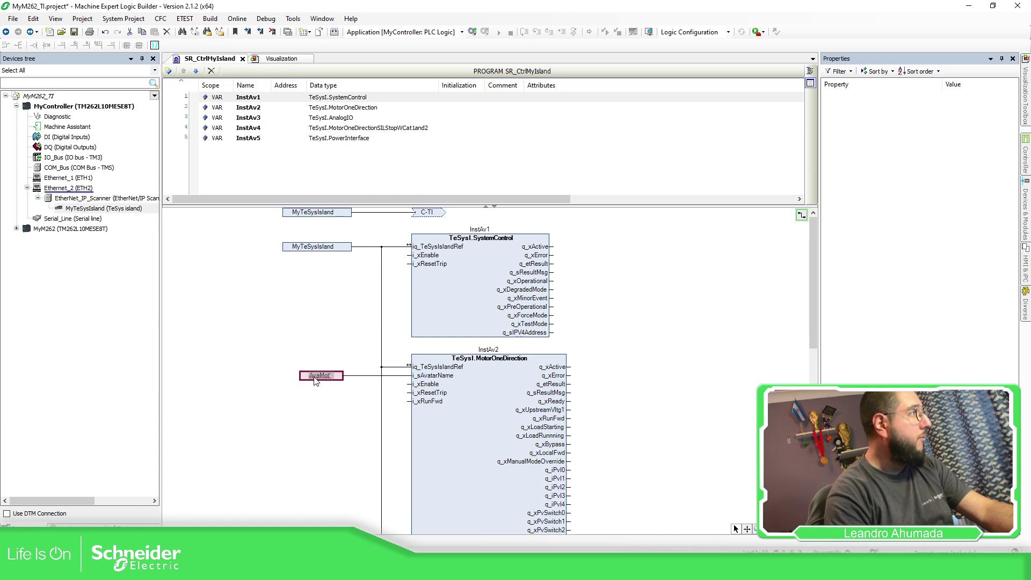
key("Home")
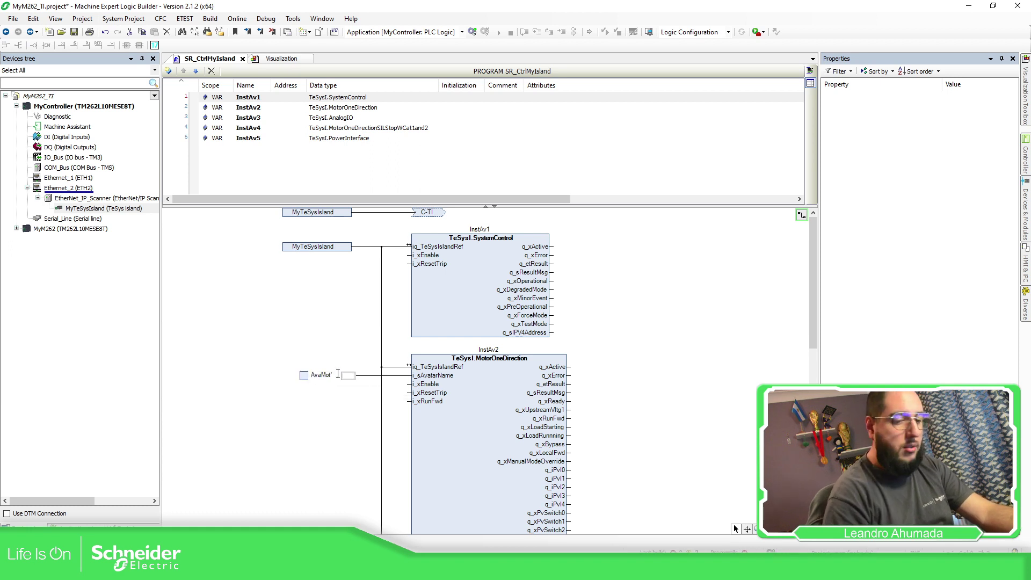
key("Return")
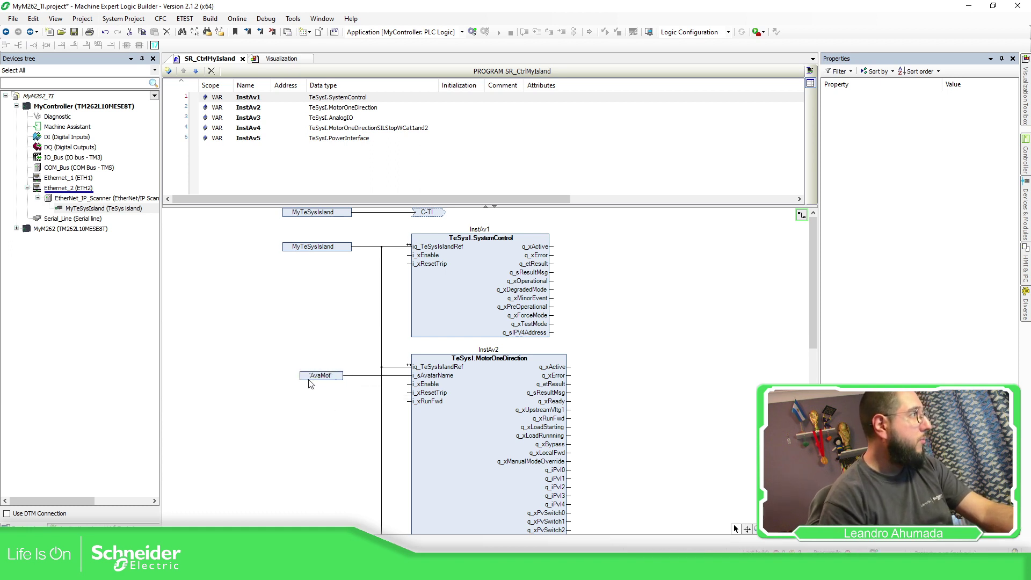
left_click(408, 384)
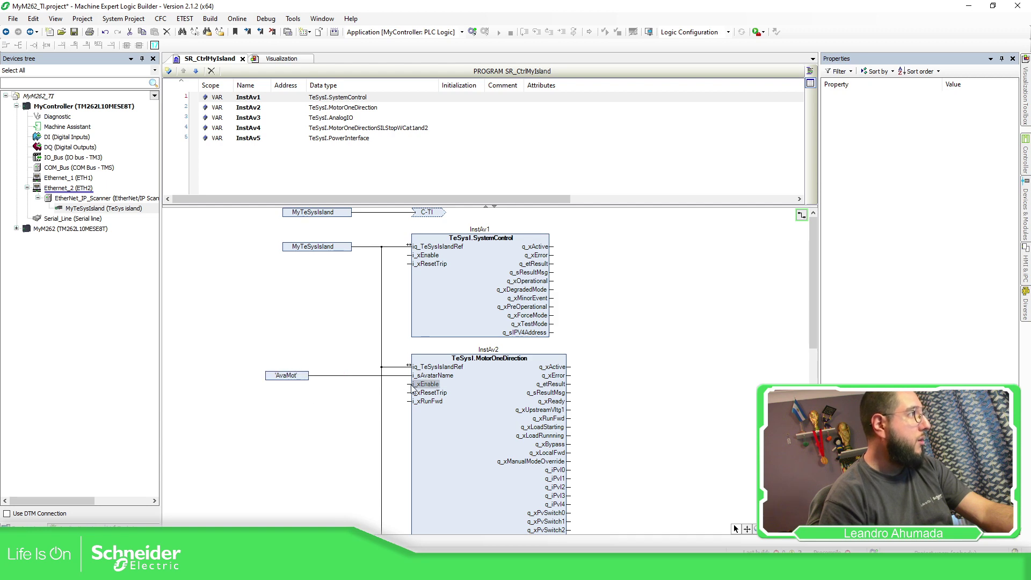
Declare BOOL variable xCmdRun and connect it to InstAv2's i_xRunFwd input
type("xCmd")
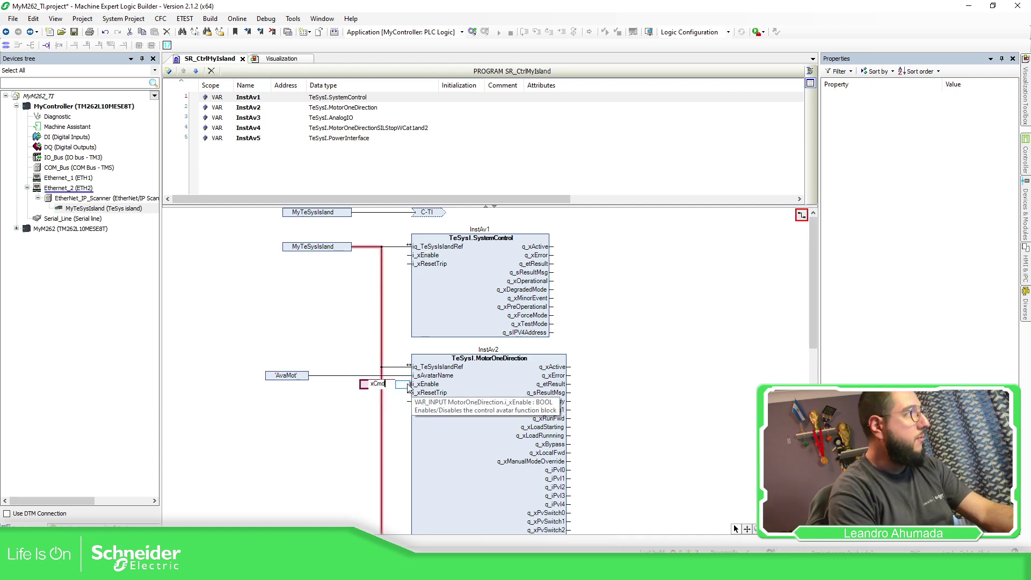
type("Run")
key("Return")
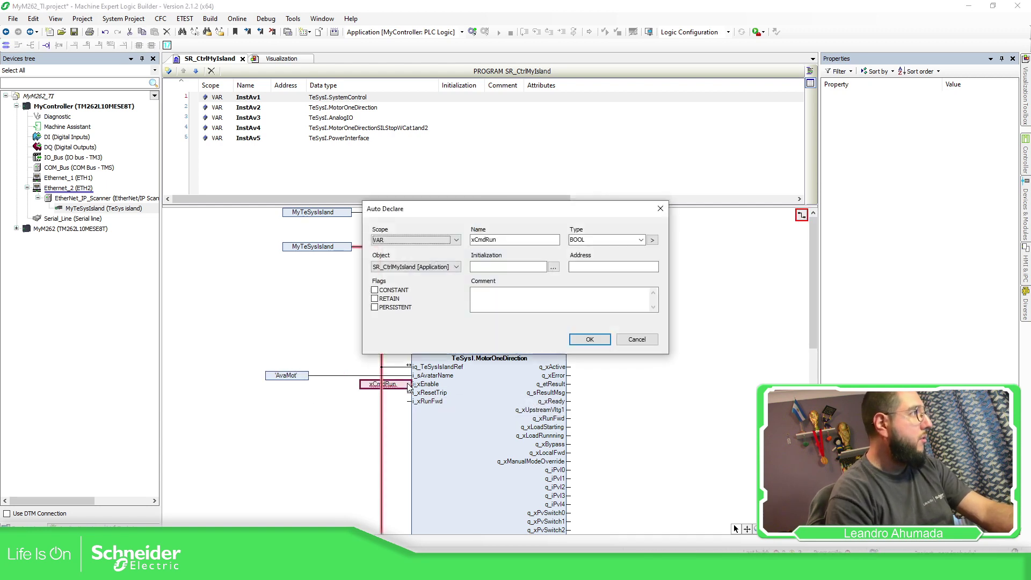
left_click(590, 339)
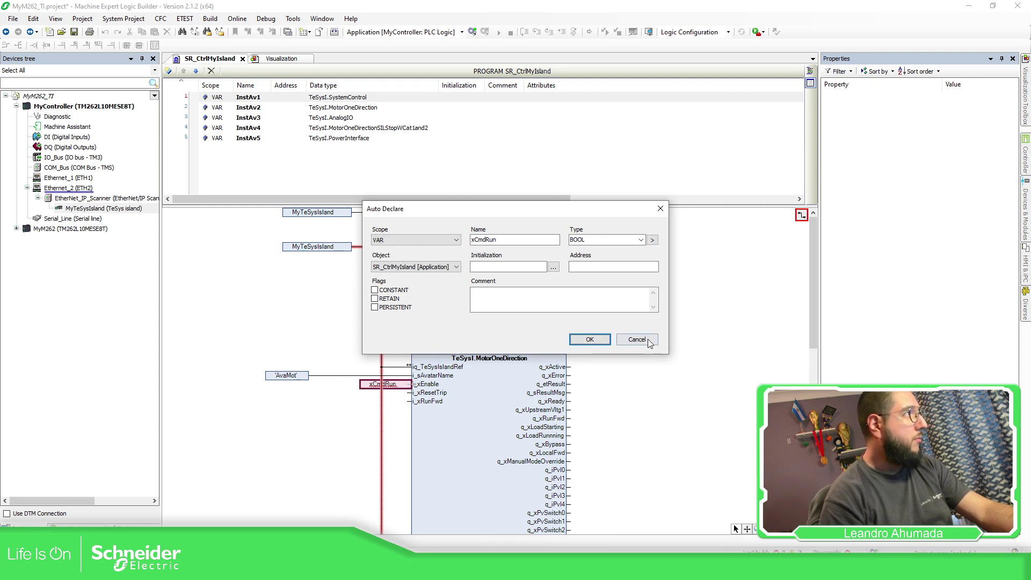
left_click(590, 340)
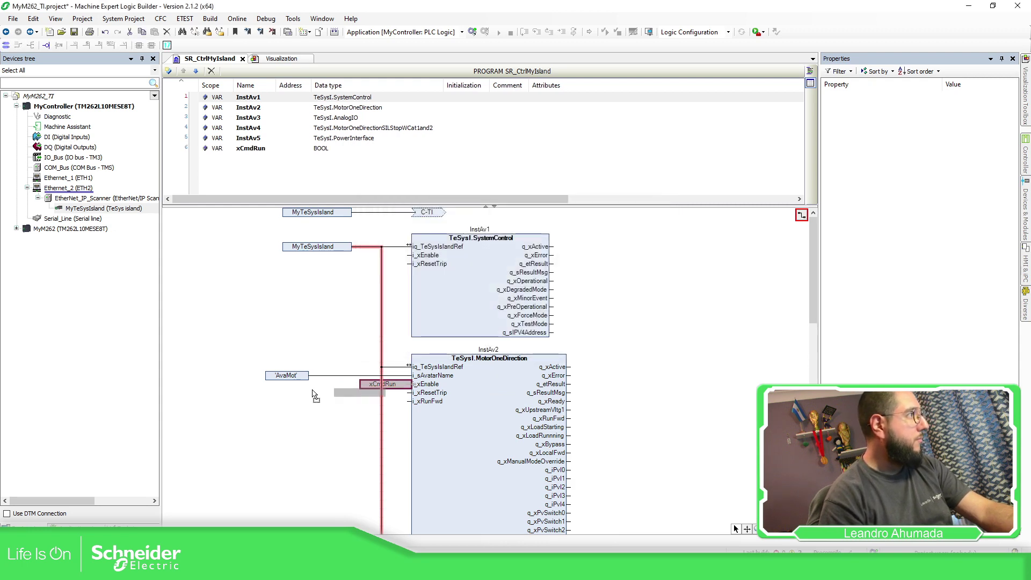
left_click_drag(268, 402, 261, 403)
left_click(362, 395)
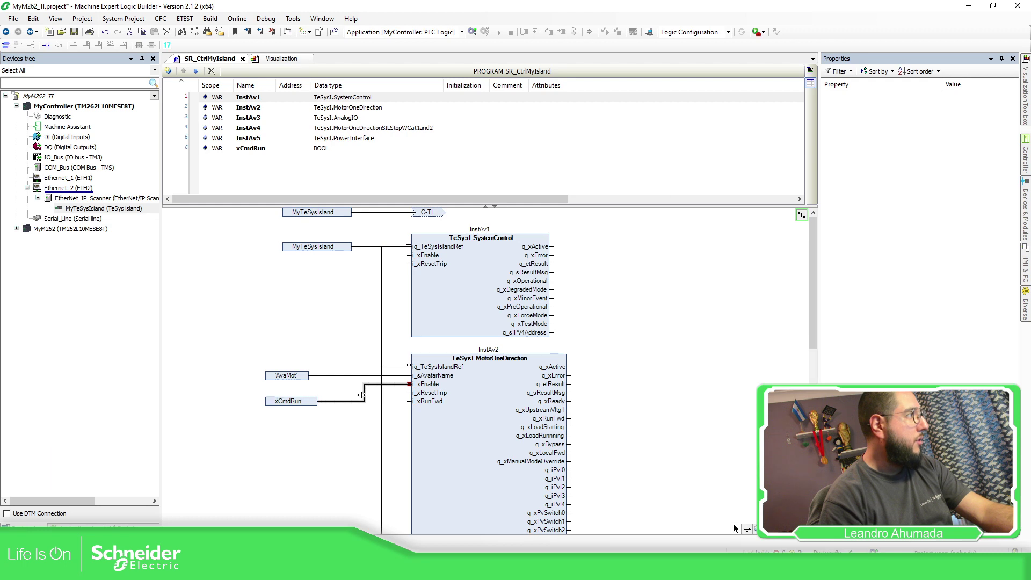
left_click_drag(408, 384, 409, 401)
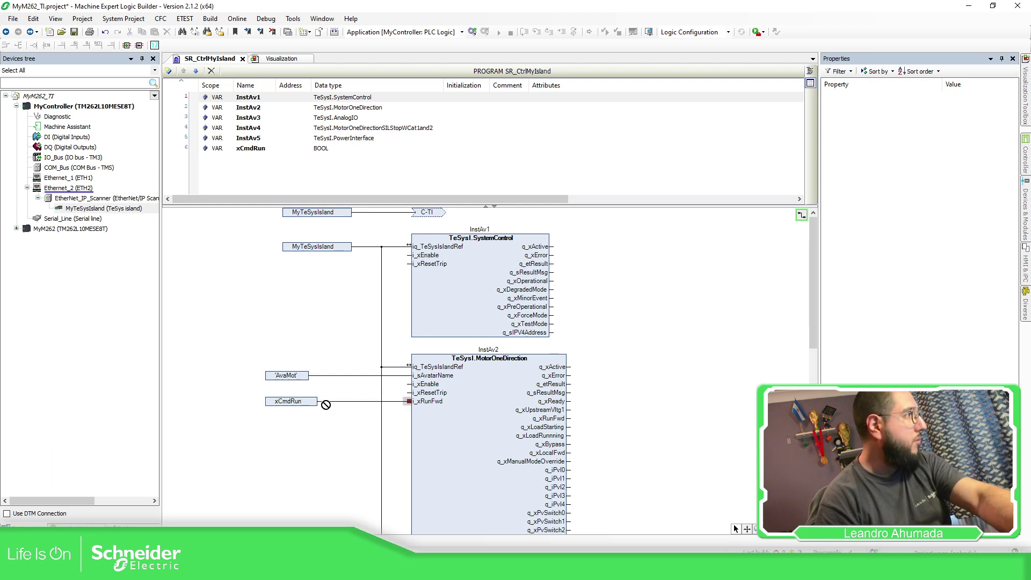
Declare BOOL variable xCmdEnAv2 on InstAv2's i_xEnable and place it beside AvaMot
left_click(412, 384)
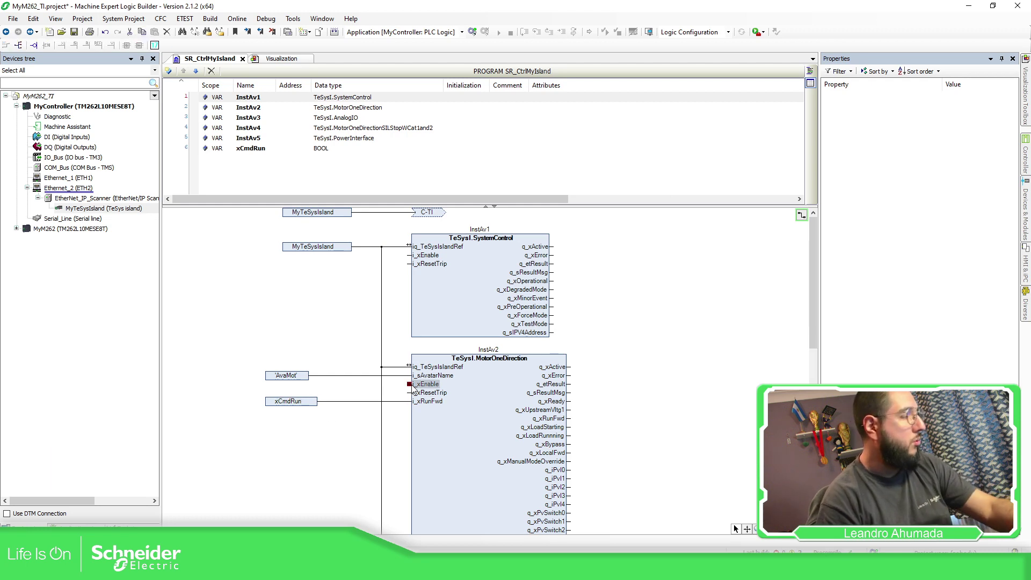
type("xCmdEn")
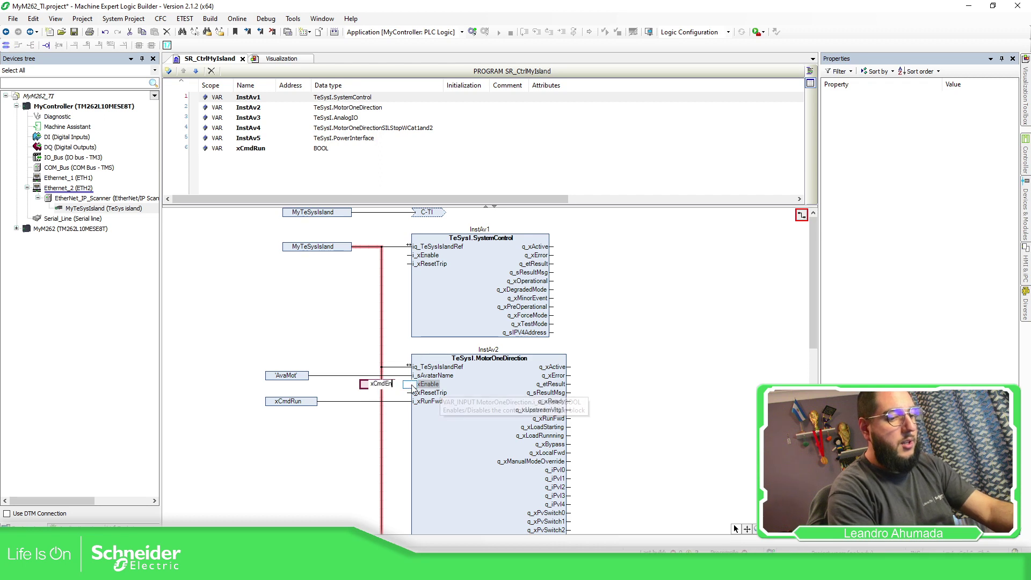
type("Av1")
key("BackSpace")
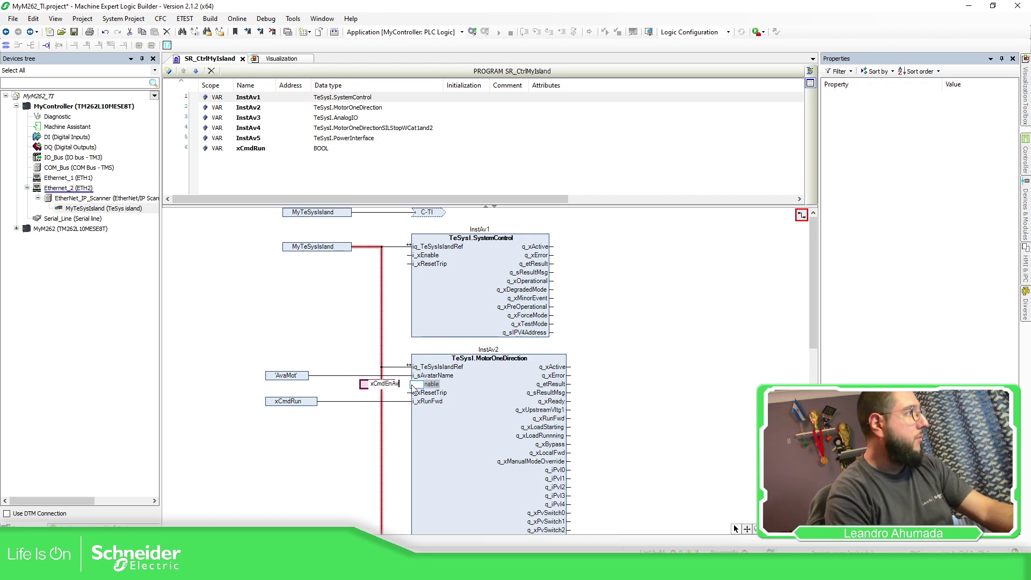
type("2")
key("Return")
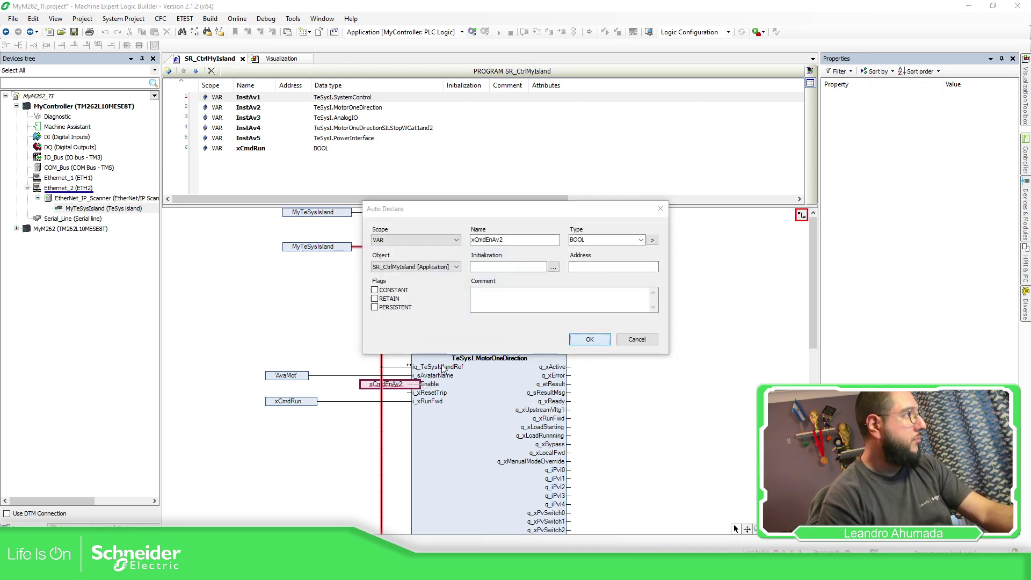
left_click(597, 338)
left_click_drag(362, 388, 268, 390)
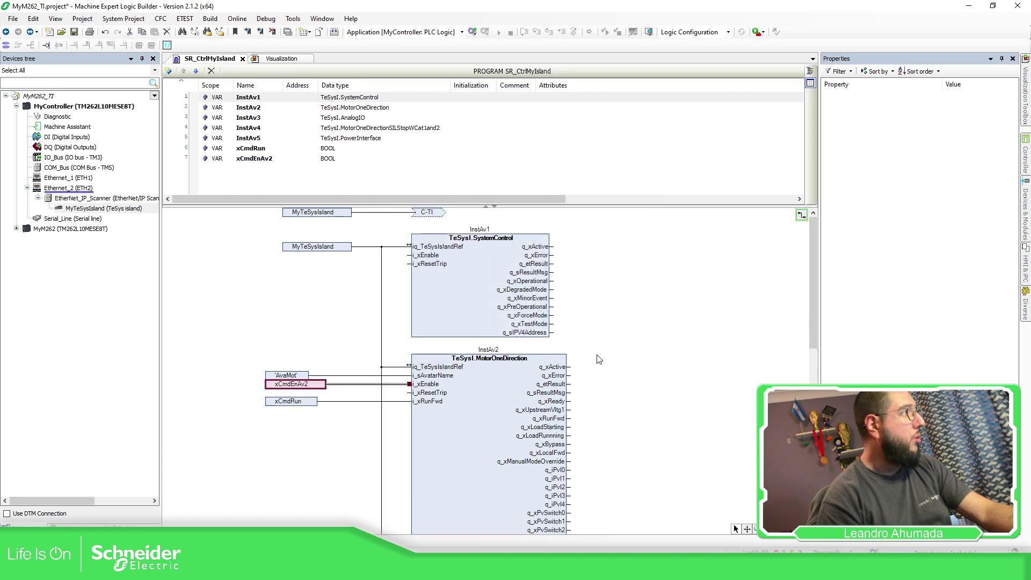
left_click(651, 359)
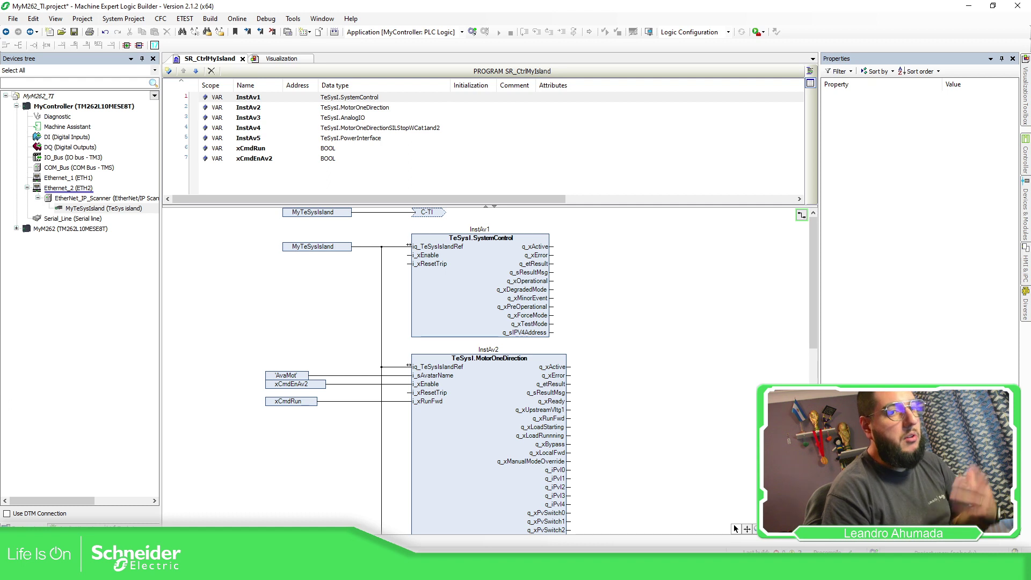
left_click(472, 33)
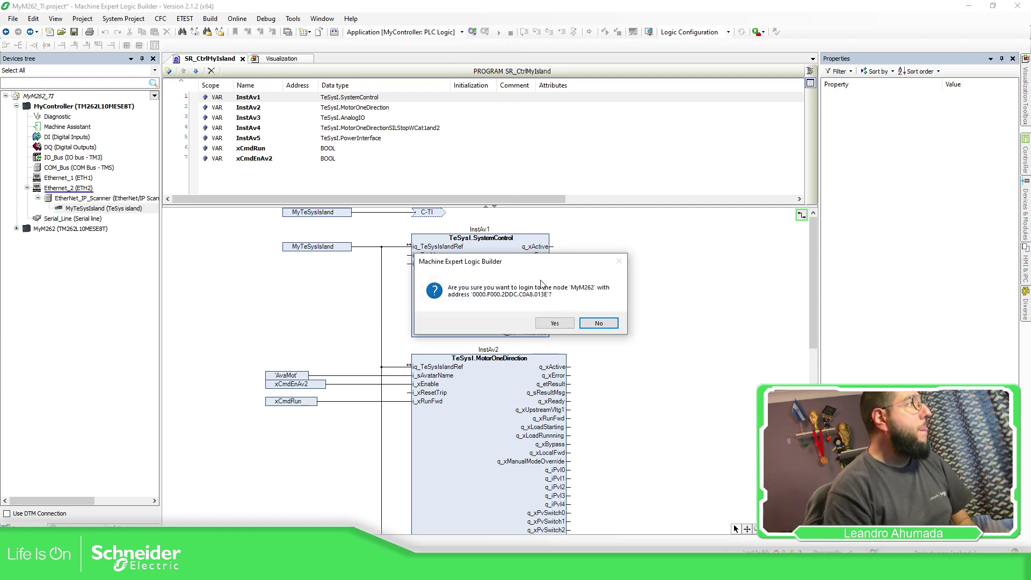
Confirm the login to MyM262 and apply the online change
left_click(556, 323)
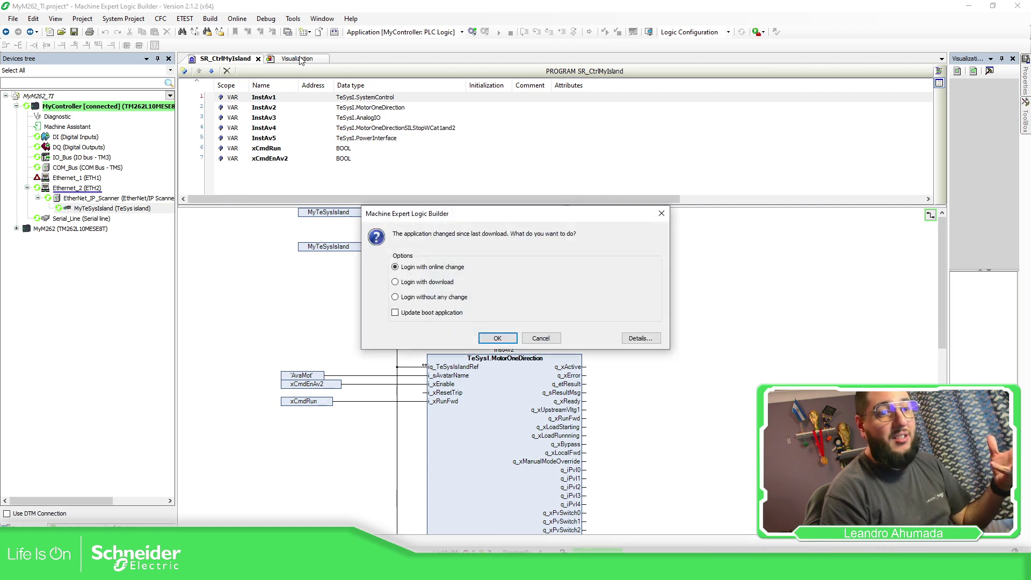
left_click(507, 338)
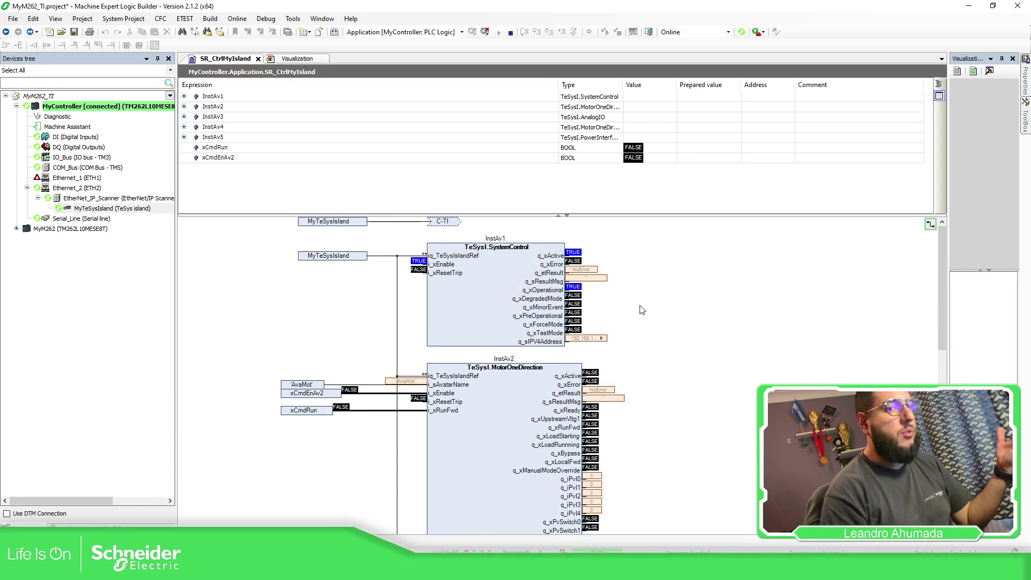
On the Visualization, re-enter the AvaMot avatar name on Motor One Dir
left_click(298, 58)
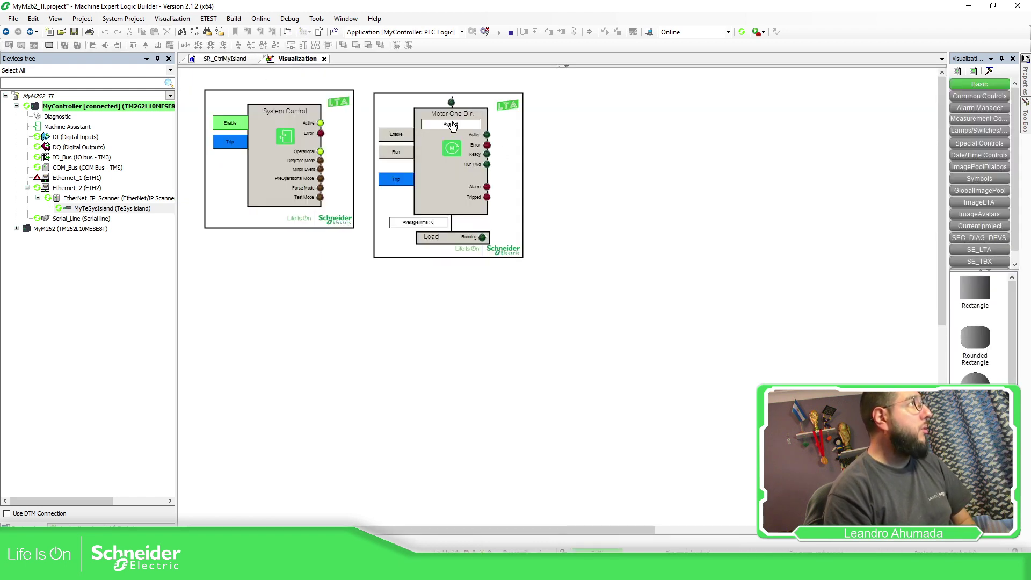
double_click(452, 125)
left_click(467, 126)
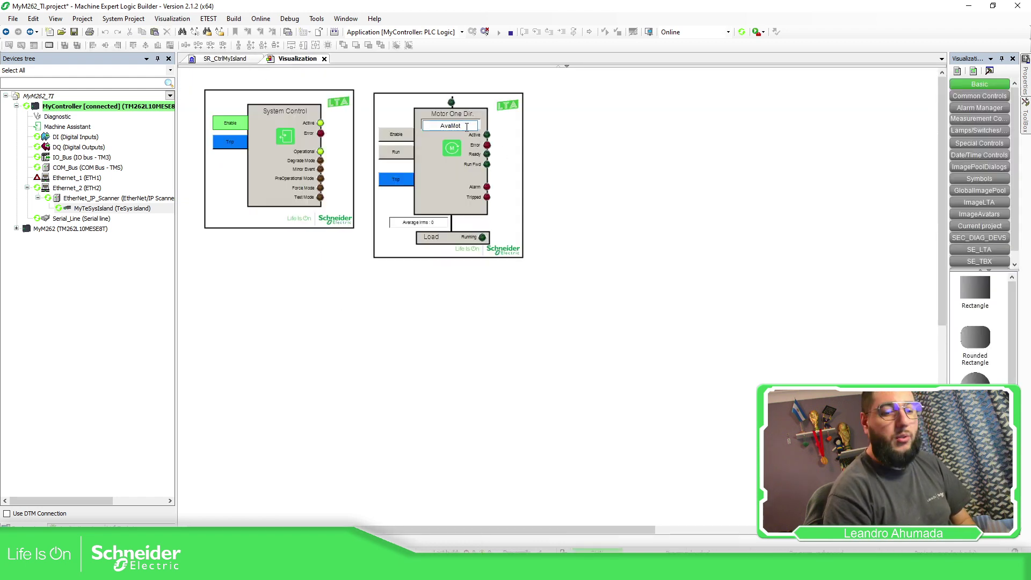
key("Return")
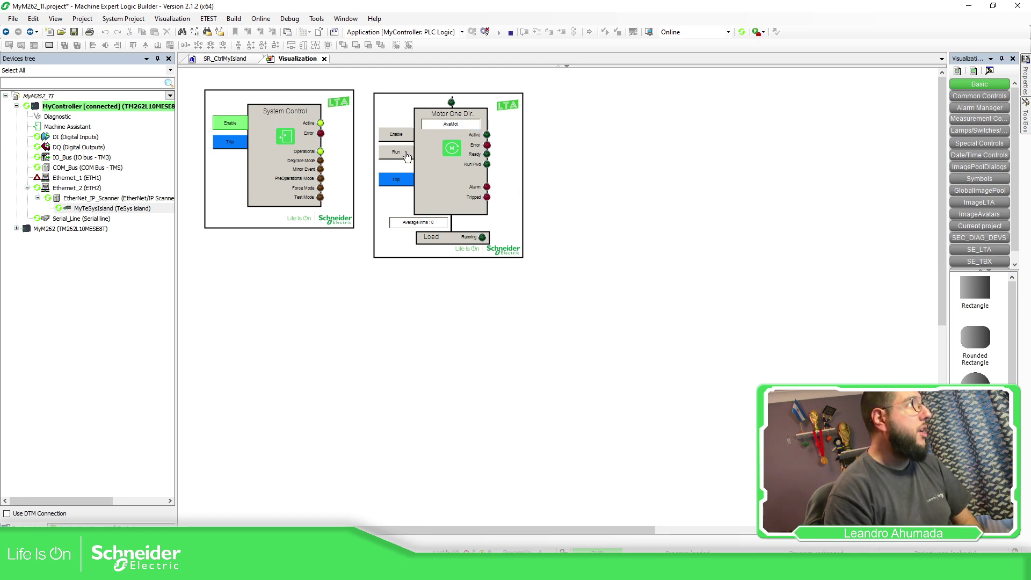
Write TRUE to xCmdEnAv2 in SR_CtrlMyIsland and check the motor on the Visualization
left_click(226, 58)
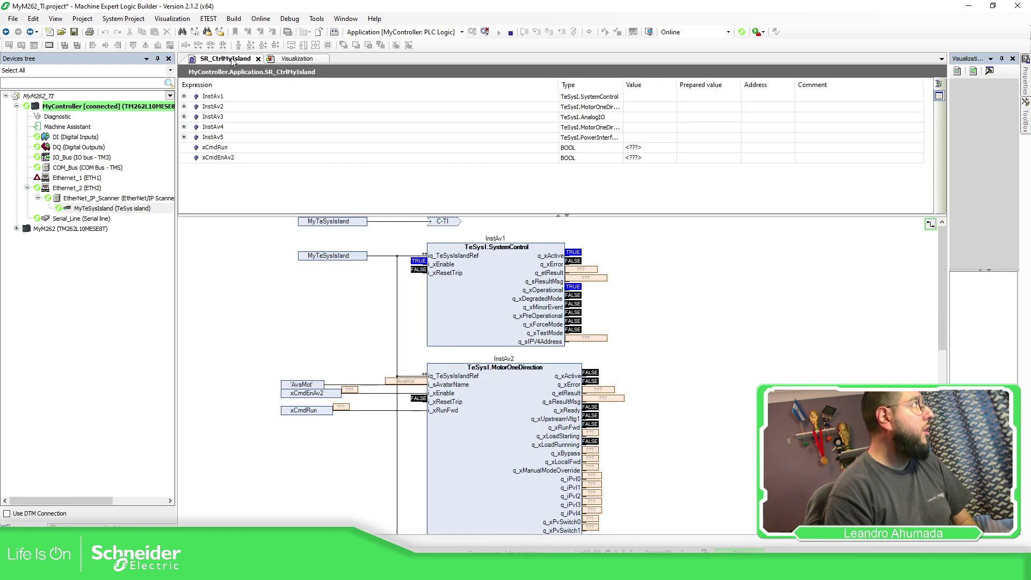
left_click(336, 395)
double_click(340, 398)
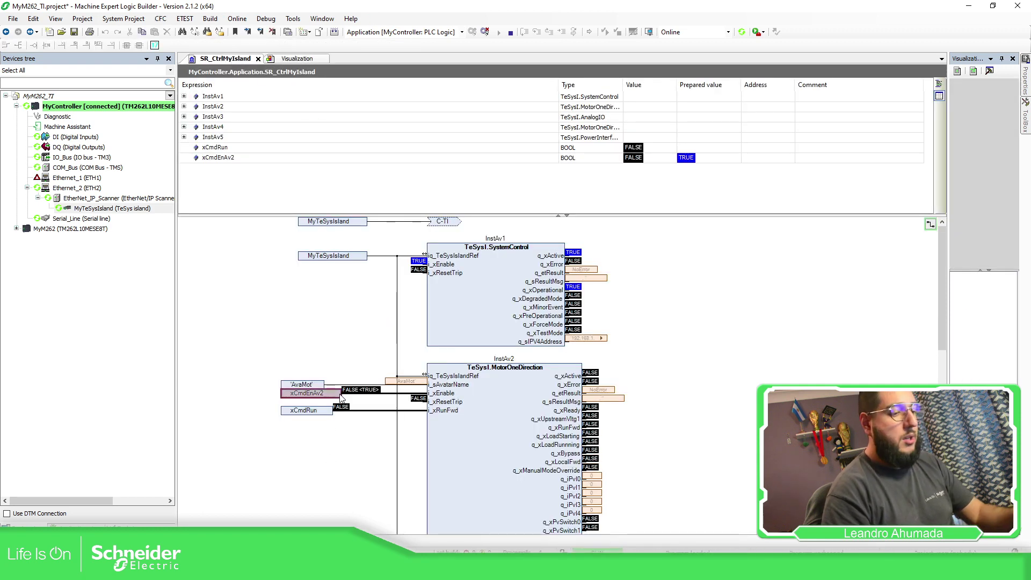
key("ctrl+F7")
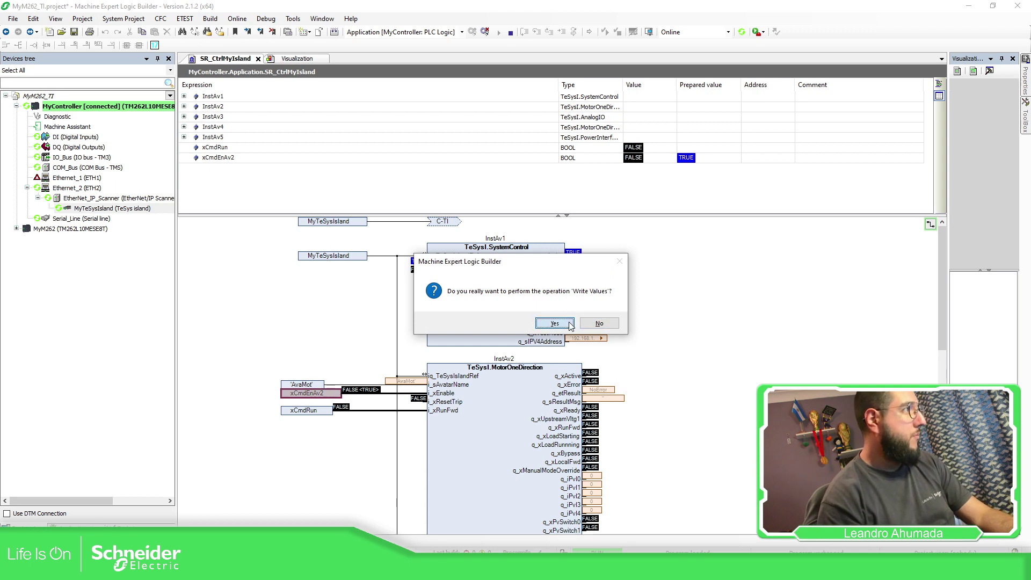
left_click(554, 323)
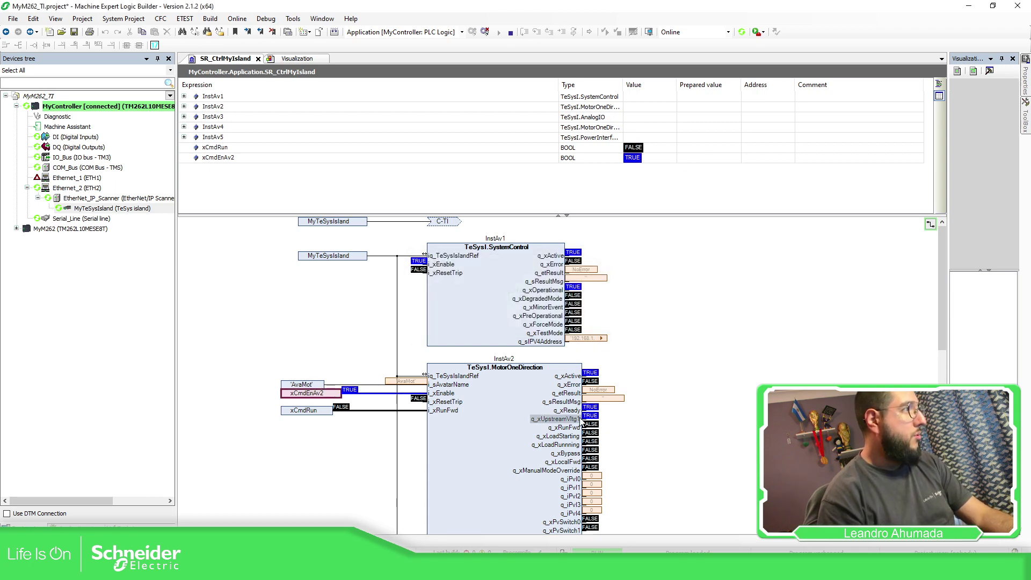
left_click(309, 60)
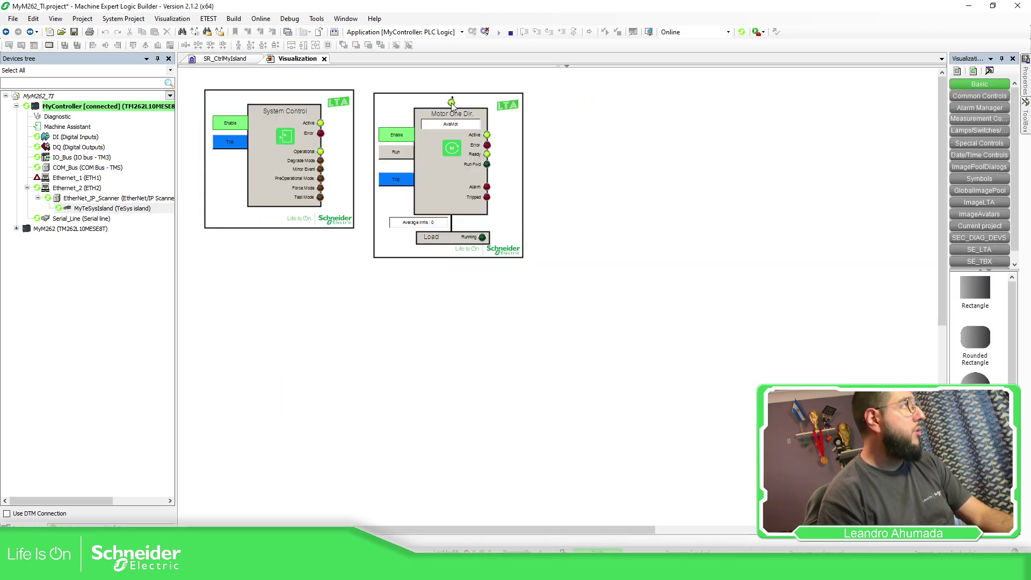
Write TRUE to xCmdRun and watch the motor on the Visualization
left_click(254, 60)
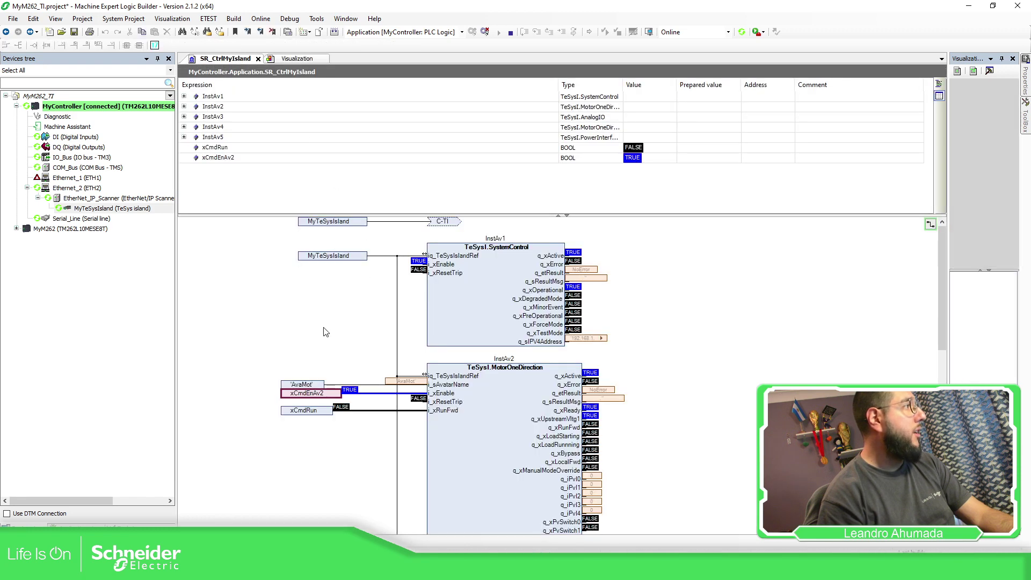
left_click(325, 412)
double_click(326, 414)
key("ctrl+F7")
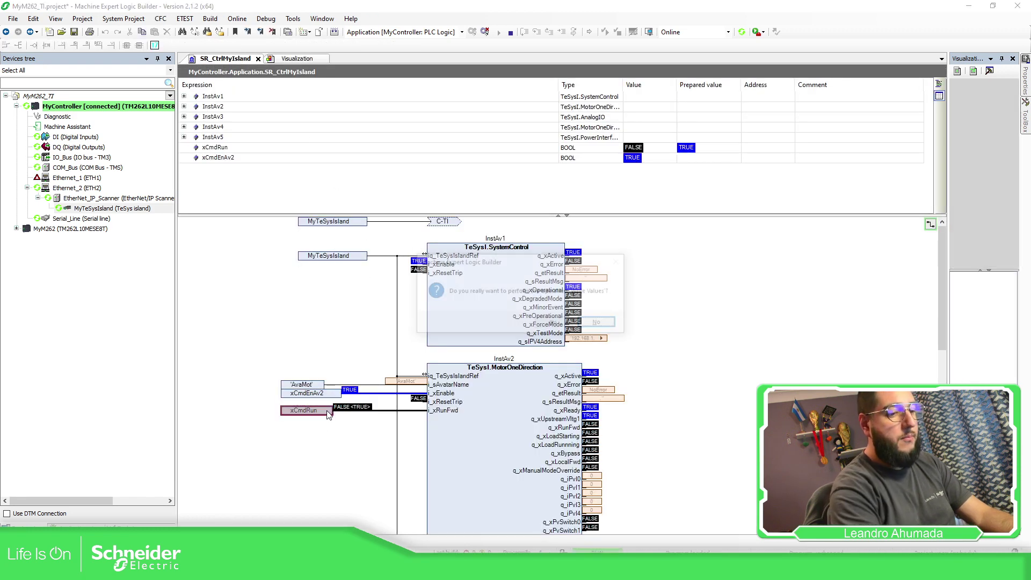
left_click(554, 324)
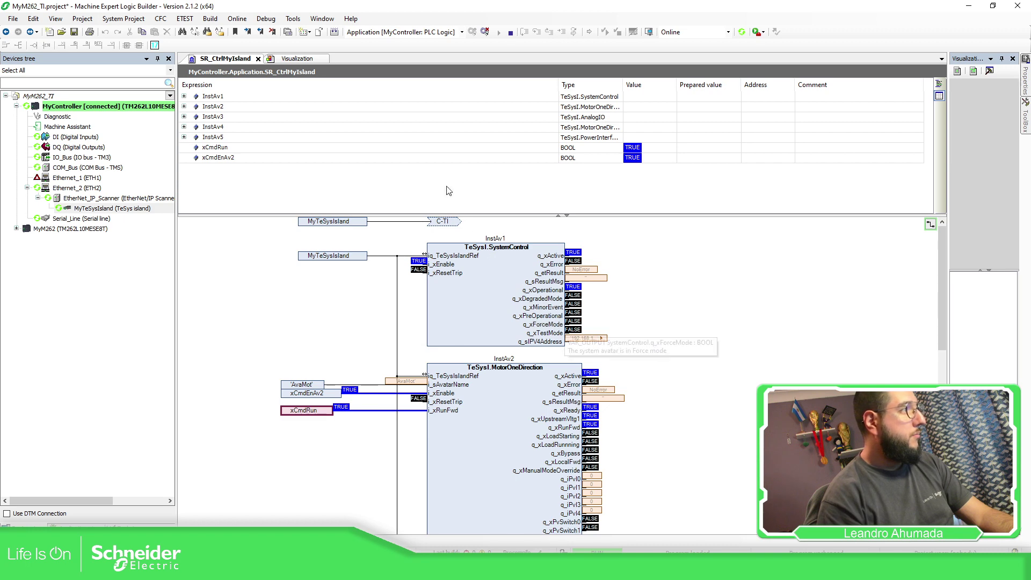
left_click(298, 60)
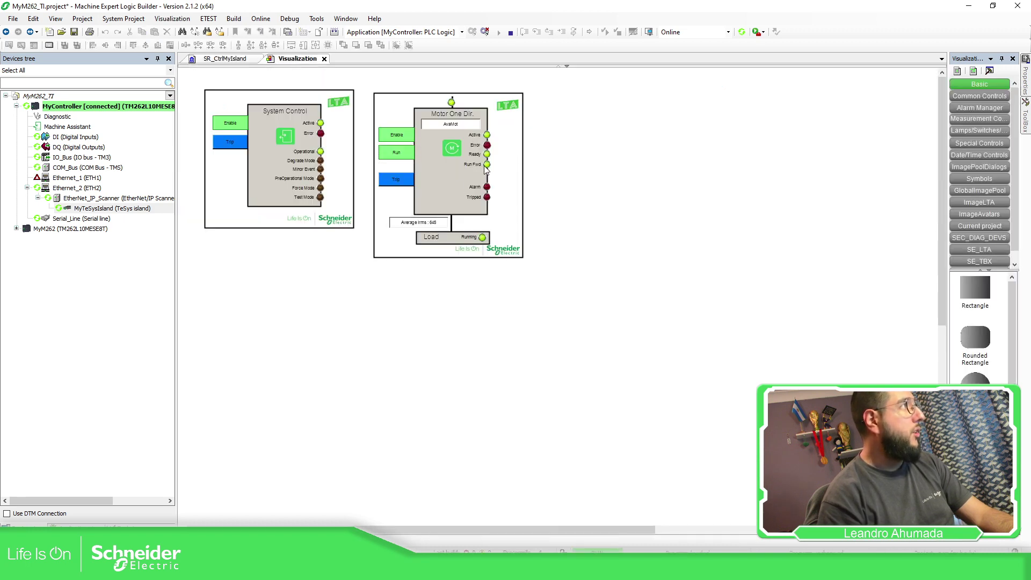
left_click(241, 60)
Write FALSE back to both xCmdRun and xCmdEnAv2
double_click(316, 411)
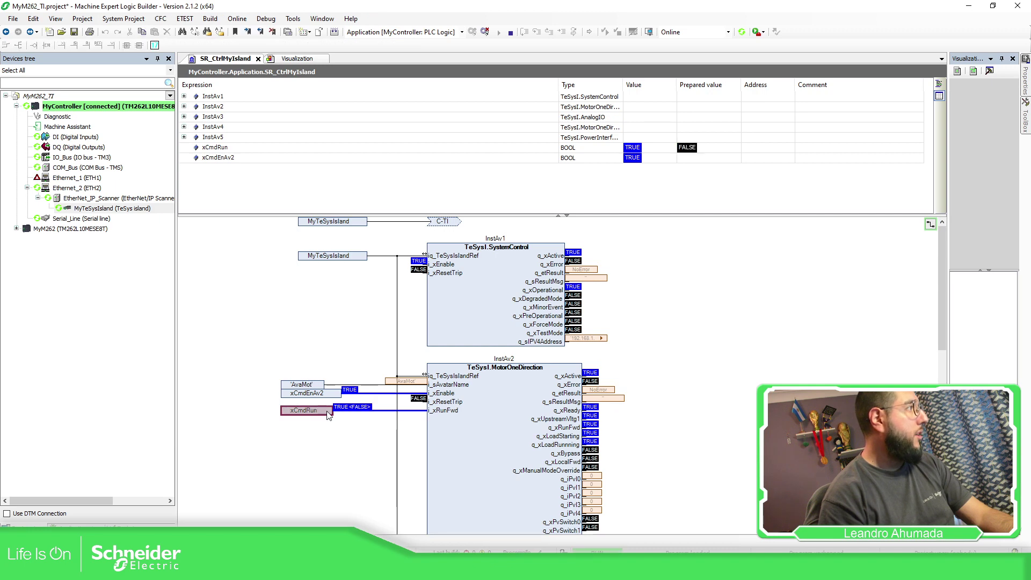
key("ctrl+F7")
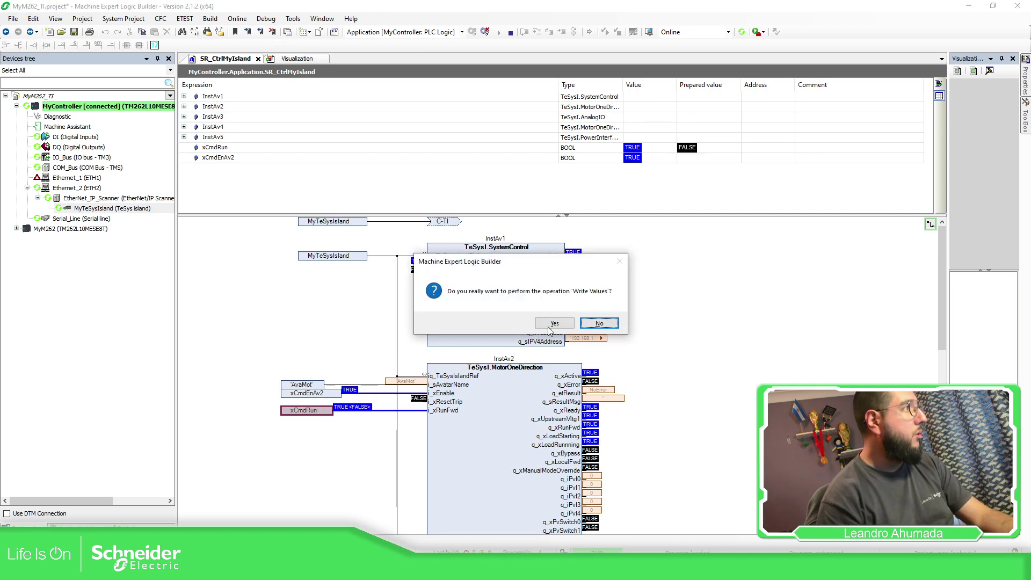
left_click(554, 324)
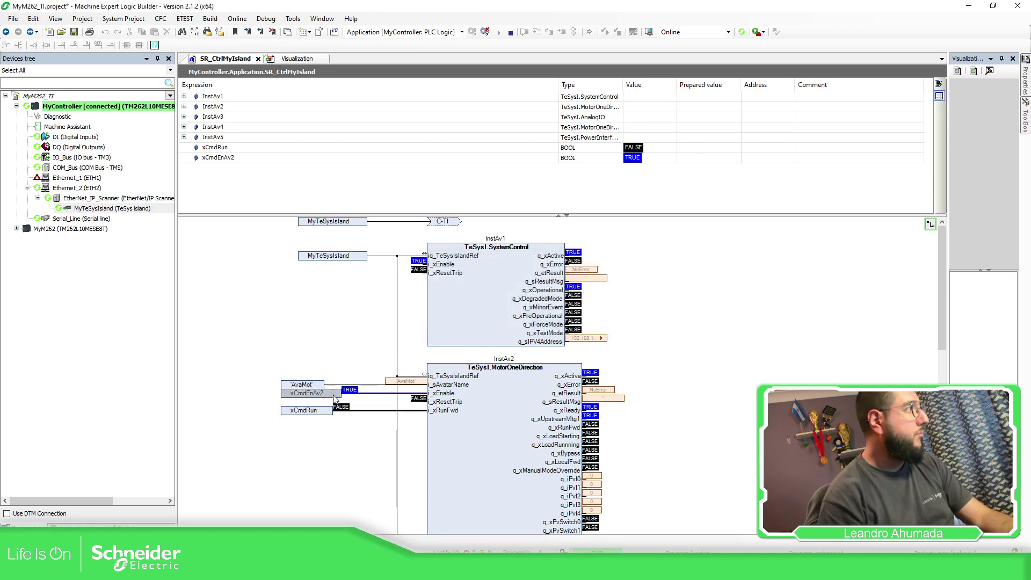
double_click(336, 396)
key("ctrl+F7")
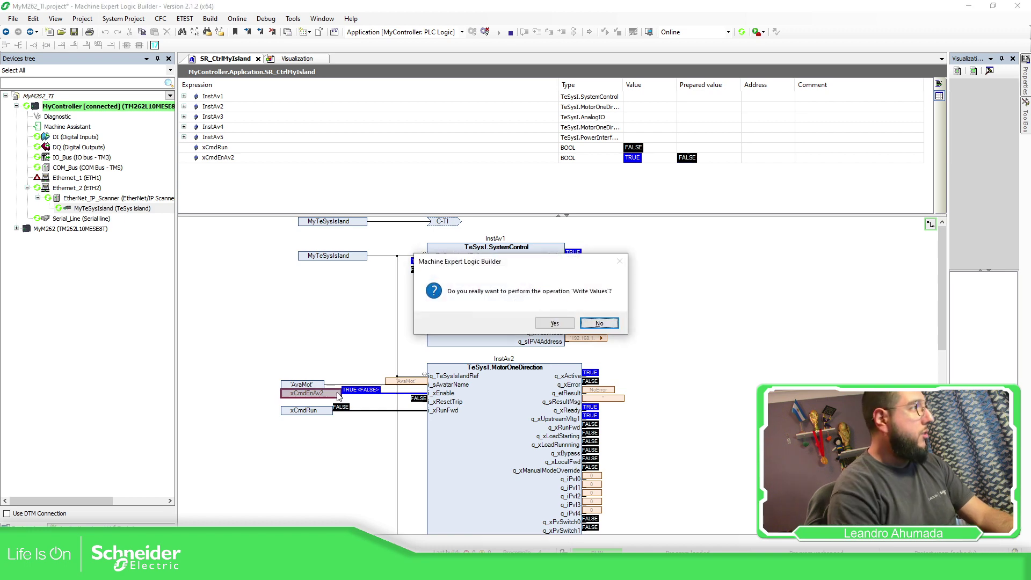
left_click(561, 323)
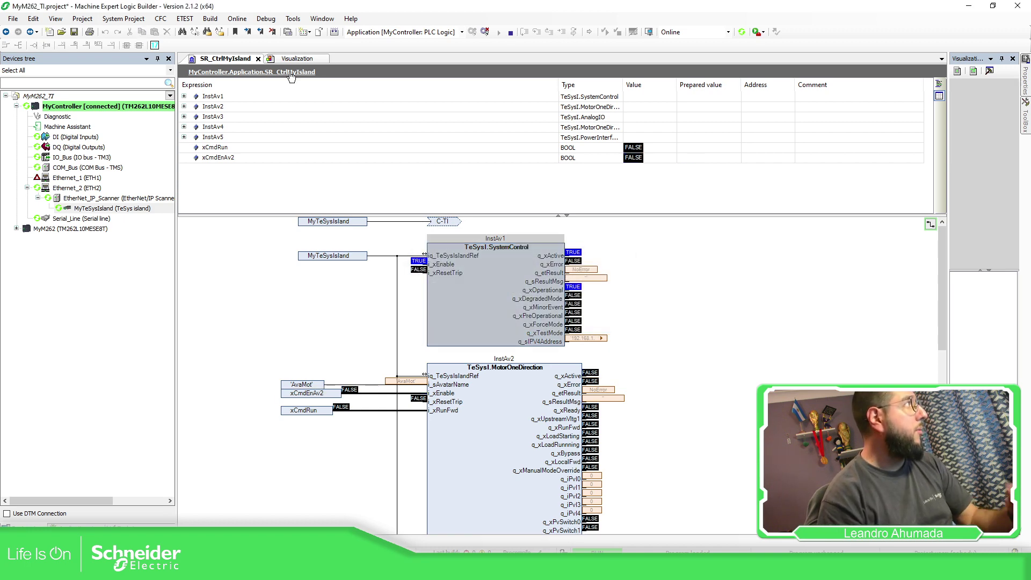
left_click(129, 525)
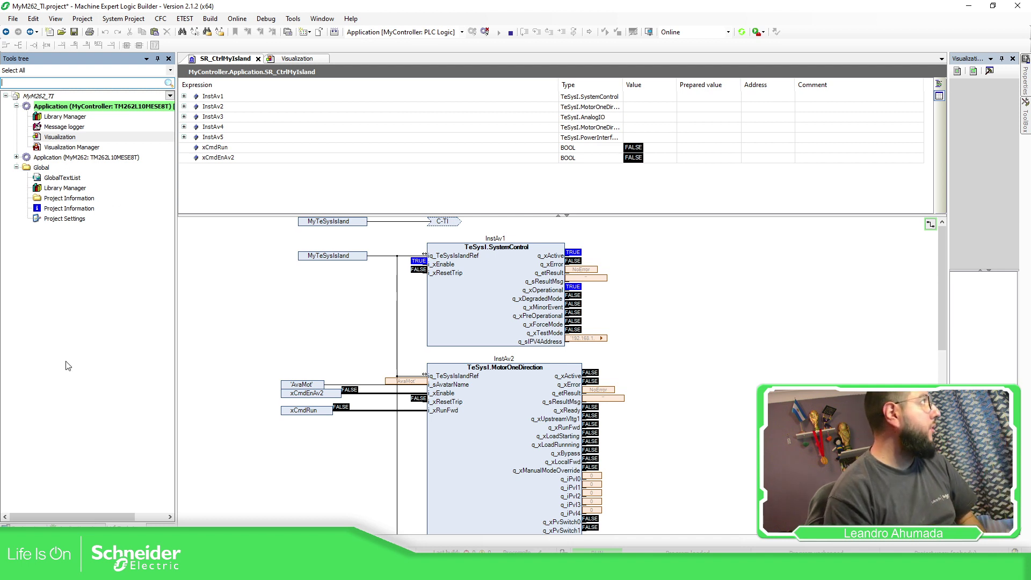
From the Tools tree, open the Application's Library Manager
left_click(75, 525)
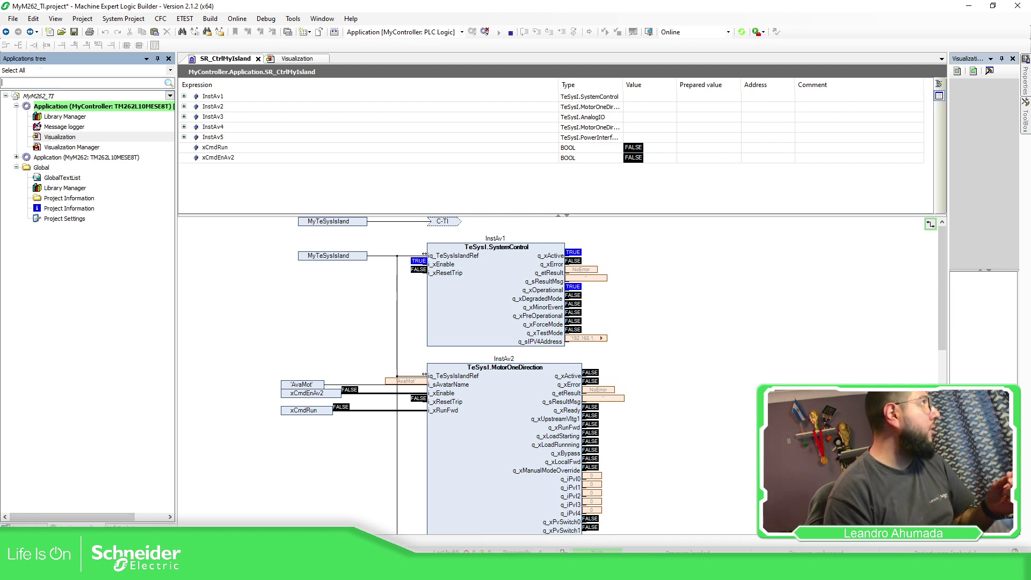
left_click(116, 525)
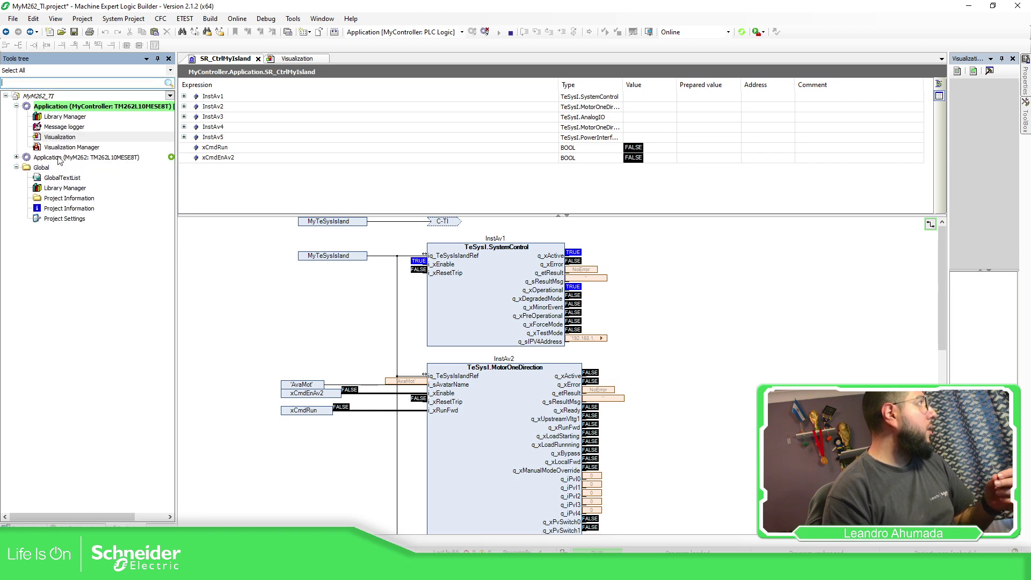
double_click(65, 117)
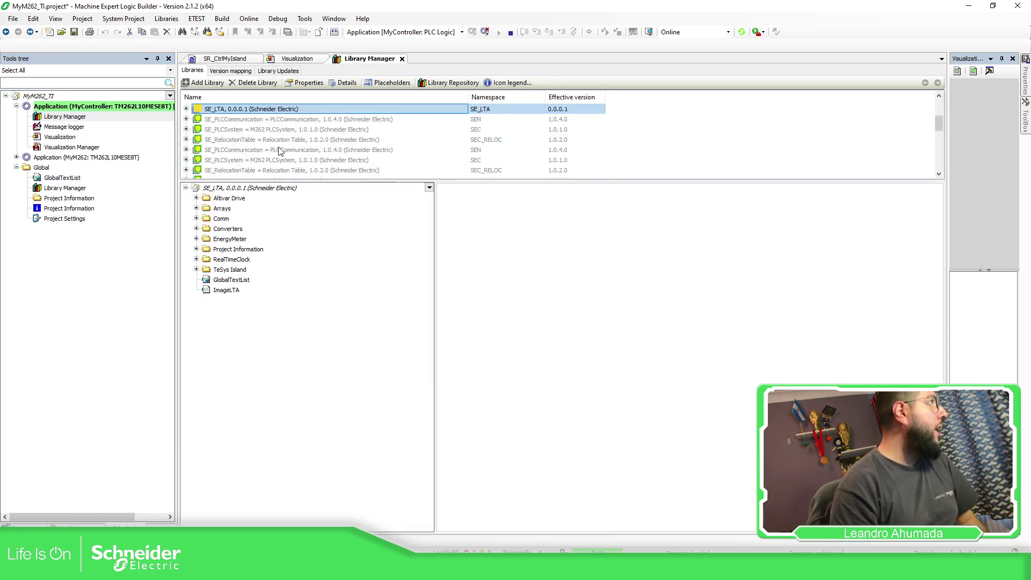
Select the TeSys_island library and inspect the Energy block's iq_TeSysIslandRef and i_sAvatarName inputs
scroll(279, 151, "down", 5)
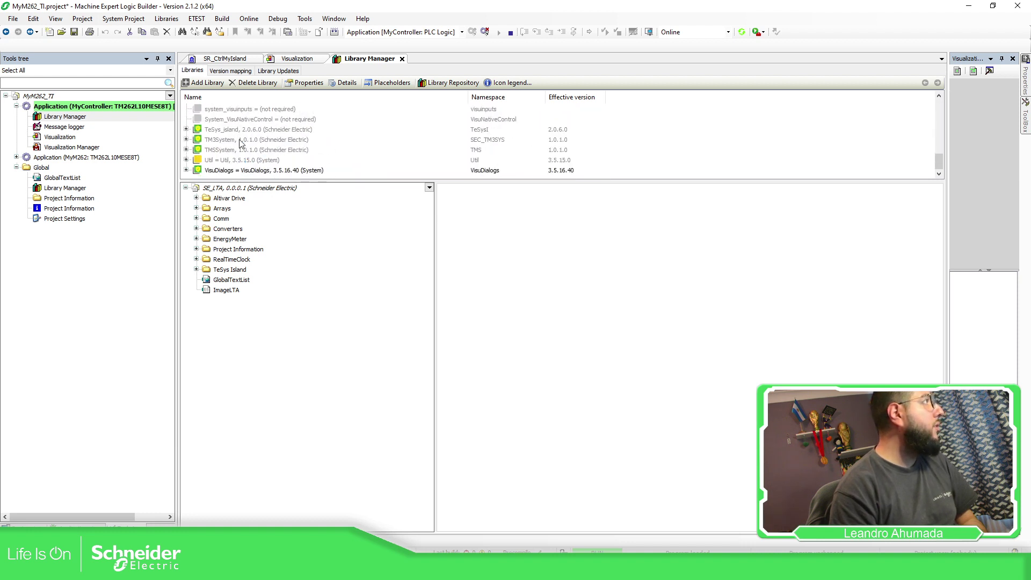
left_click(240, 131)
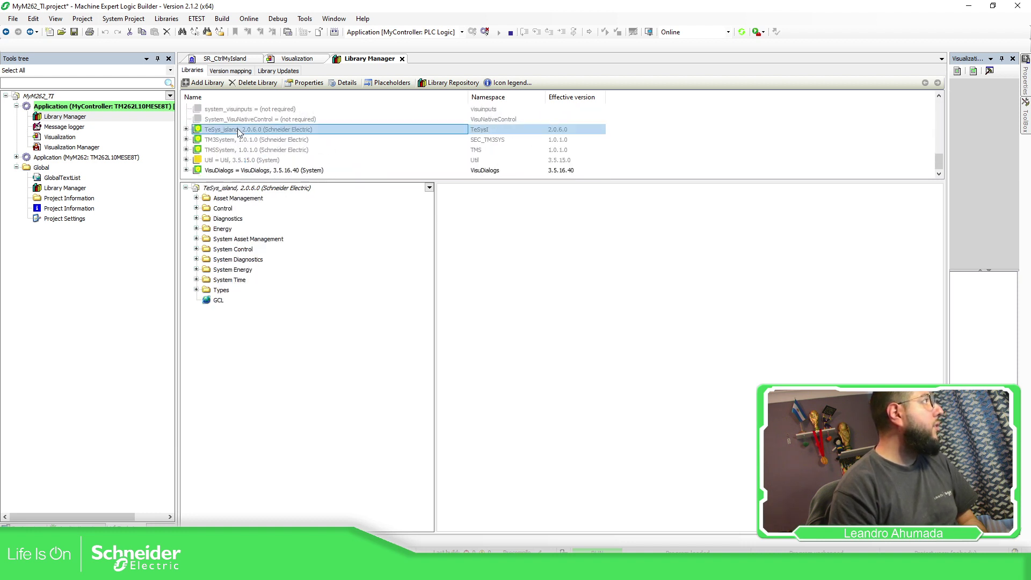
left_click(196, 229)
left_click(233, 239)
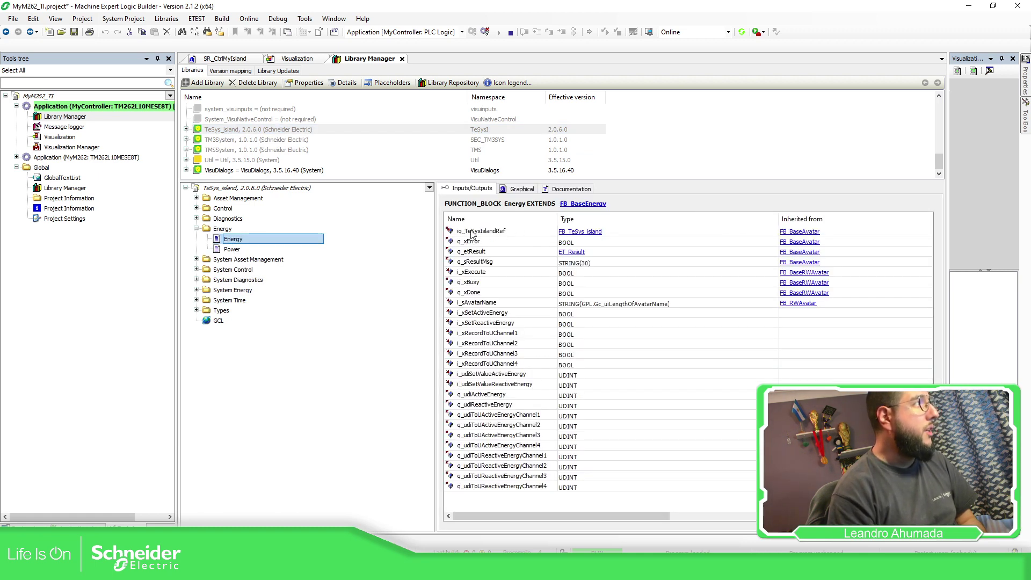
left_click(472, 232)
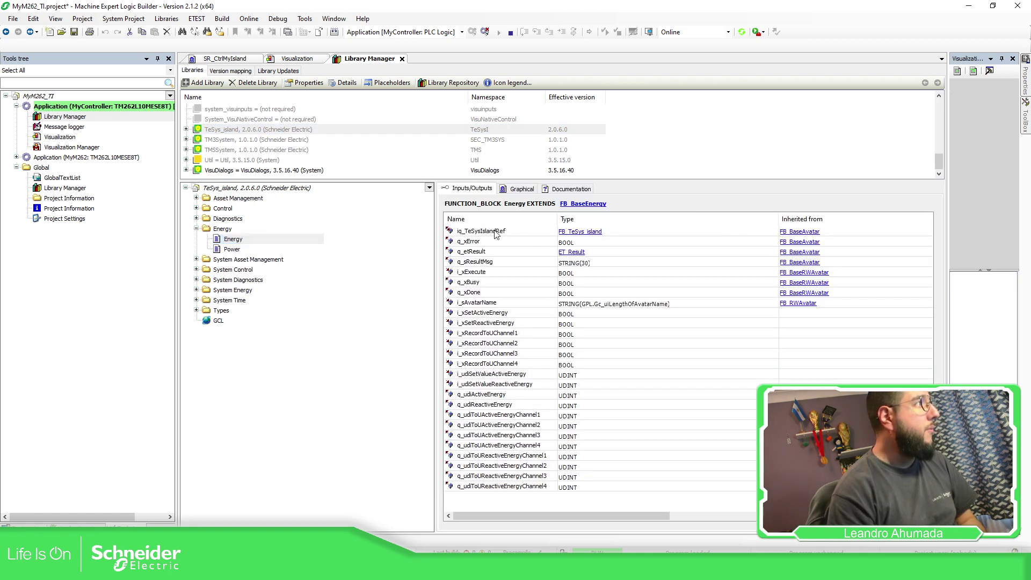
left_click(536, 306)
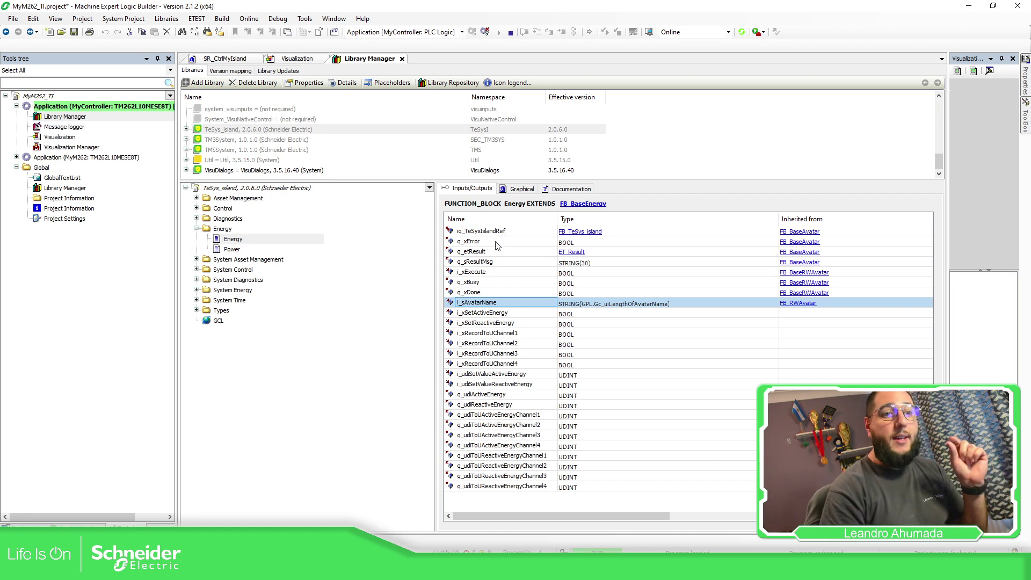
Check MyTeSysIsland and the SoMove avatar names, then view SystemTimeGet's inputs and outputs
left_click(24, 527)
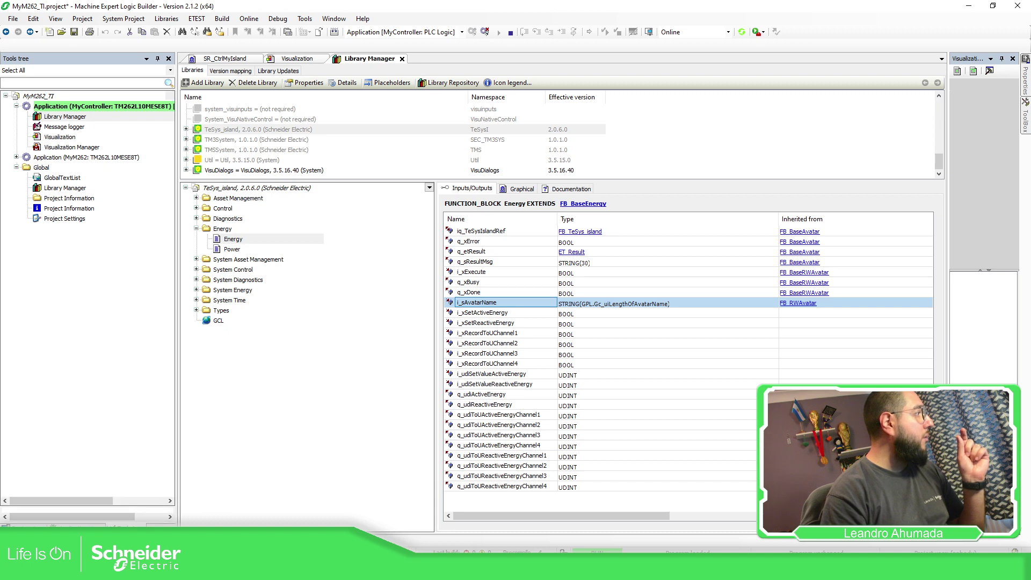
left_click(101, 209)
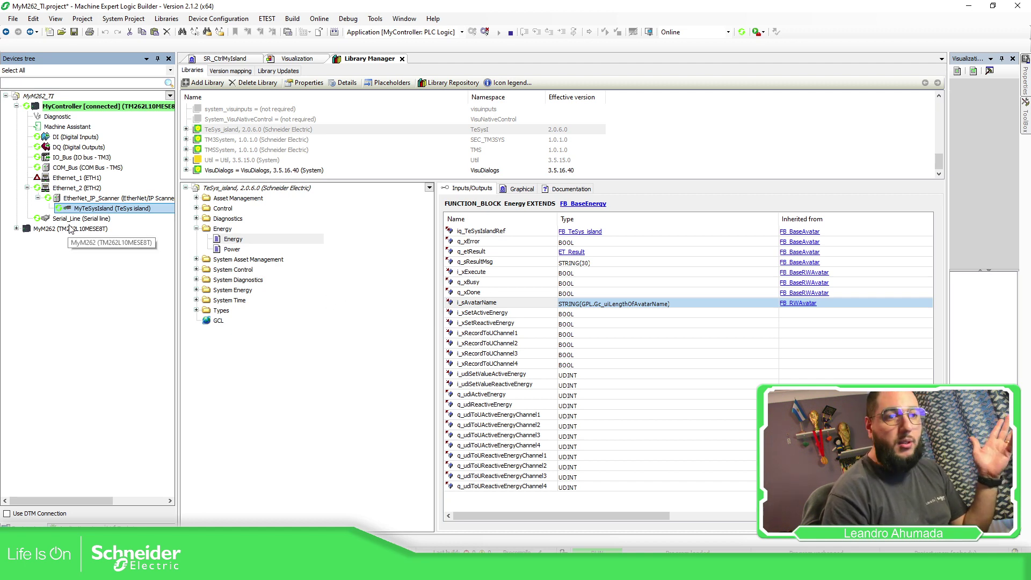
key("alt+Tab")
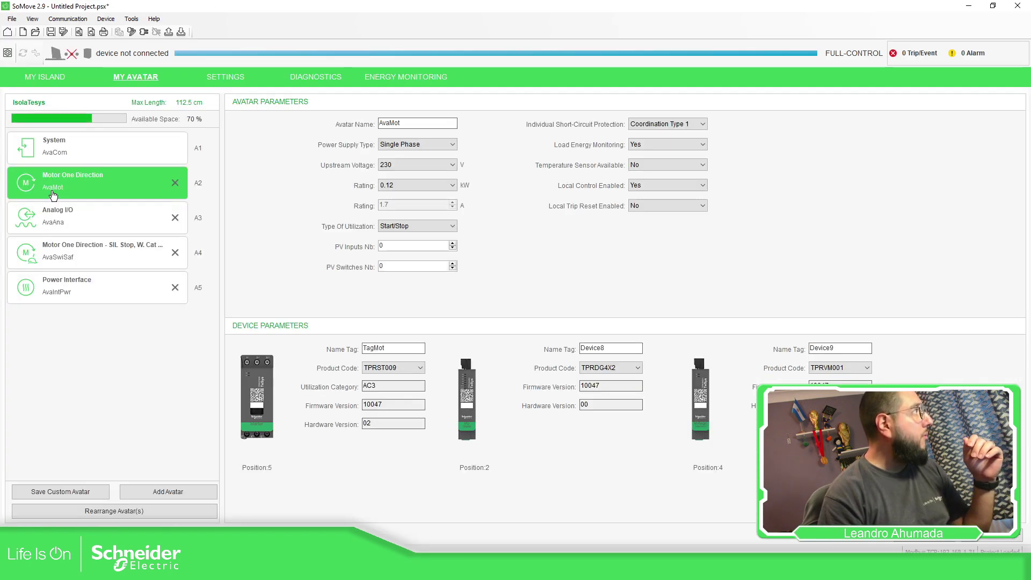
key("alt+Tab")
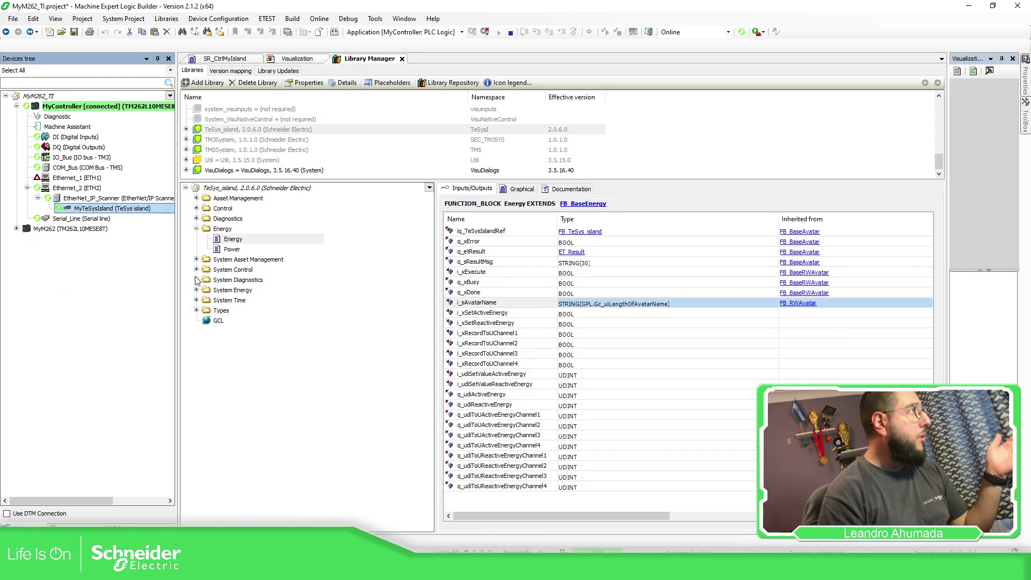
left_click(197, 300)
left_click(250, 312)
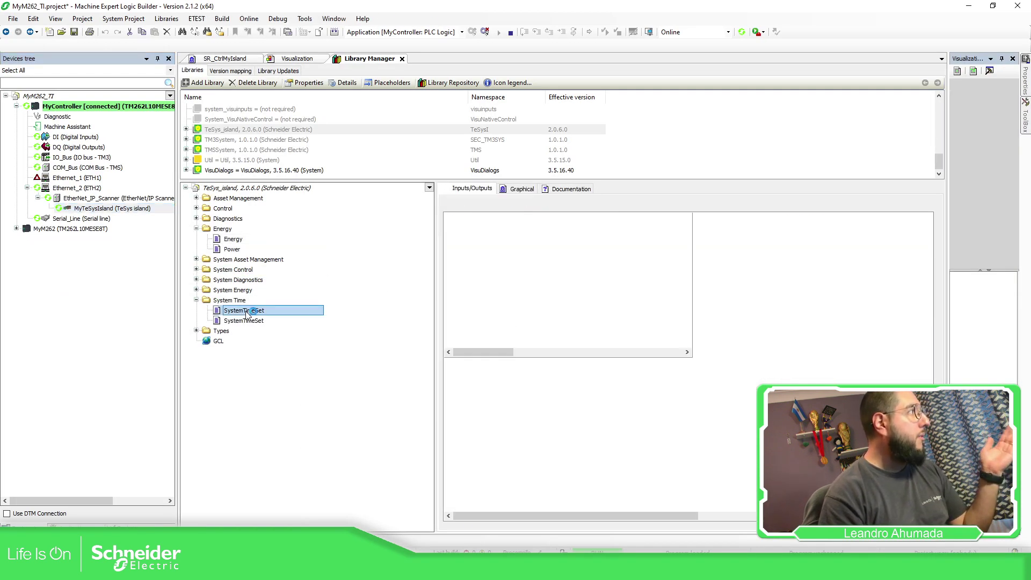